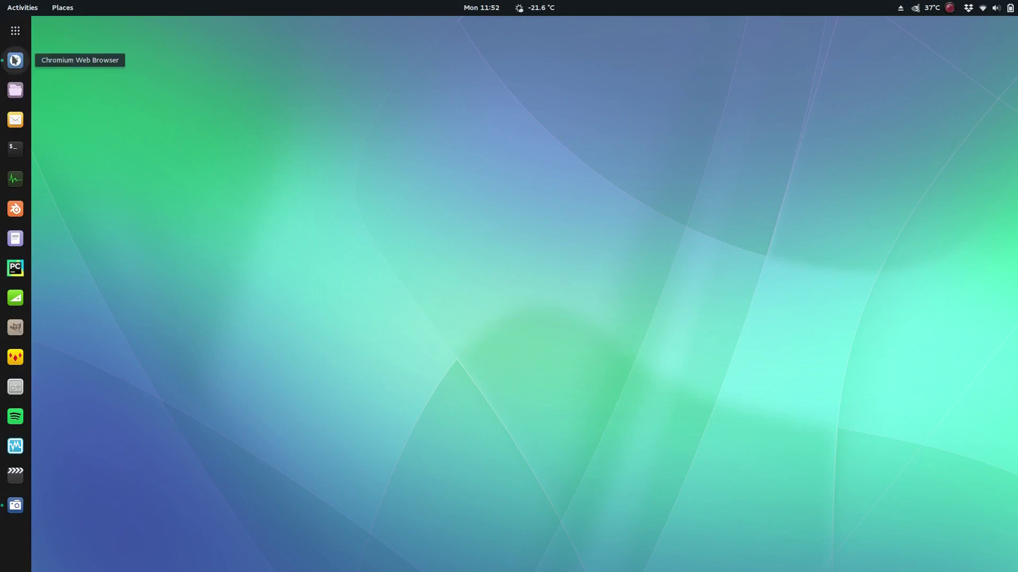
Open Chromium on the Scion Linux SourceForge project and browse Files > Releases > testing-1
left_click(15, 61)
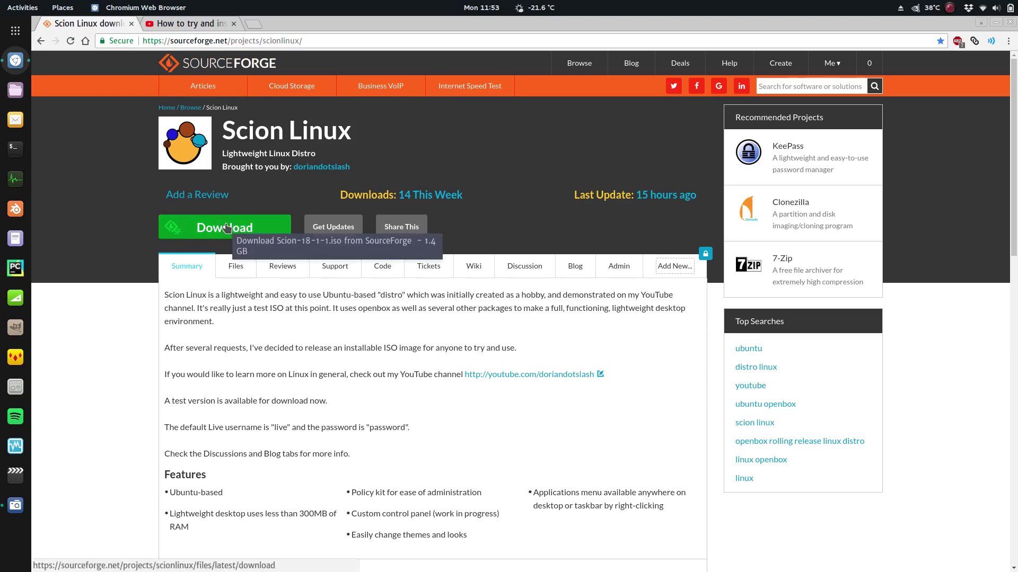
left_click(235, 268)
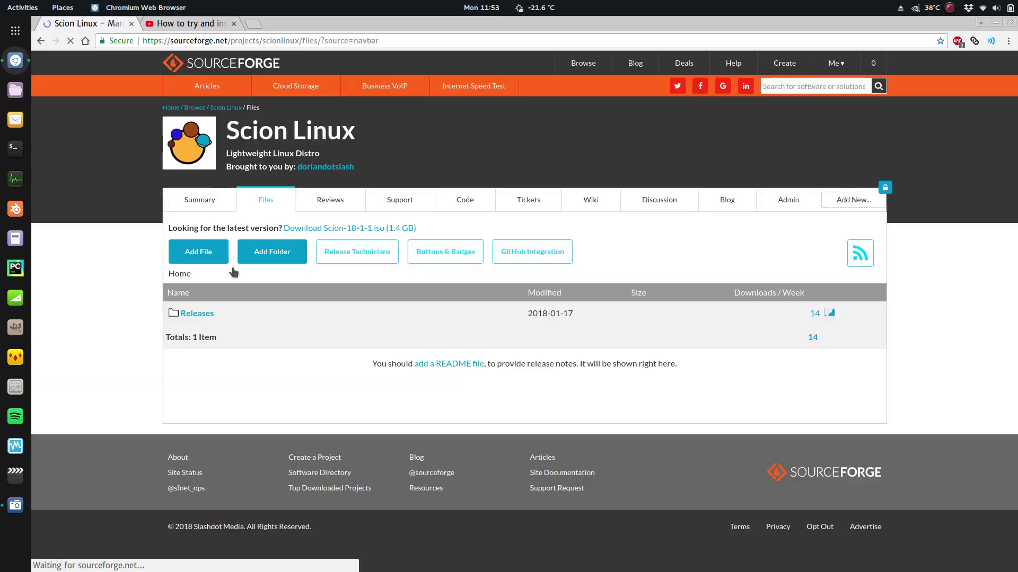
left_click(206, 314)
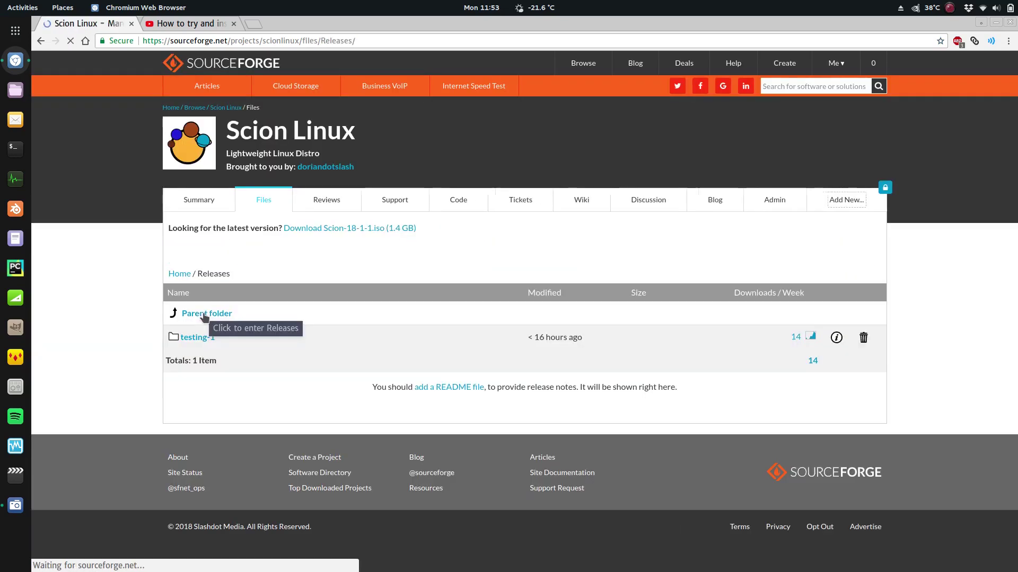
left_click(210, 342)
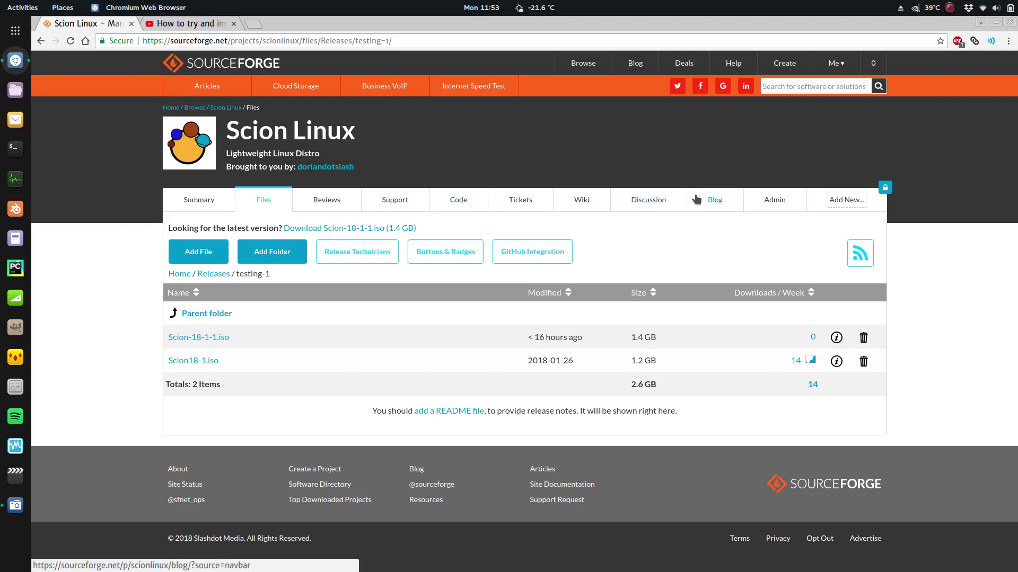
Look at the project's Discussion and Blog pages, then switch to the YouTube video tab
left_click(657, 201)
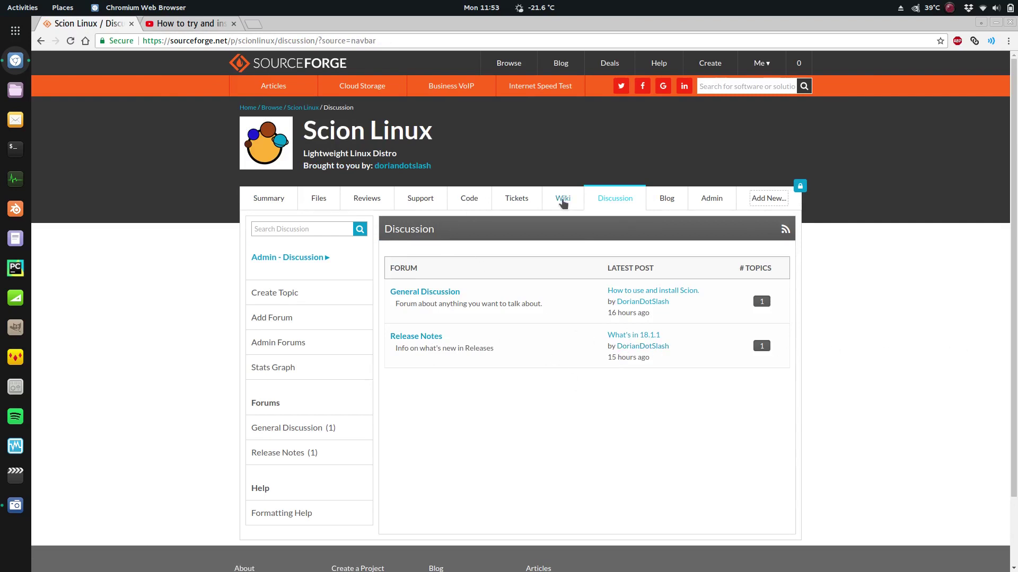
left_click(669, 199)
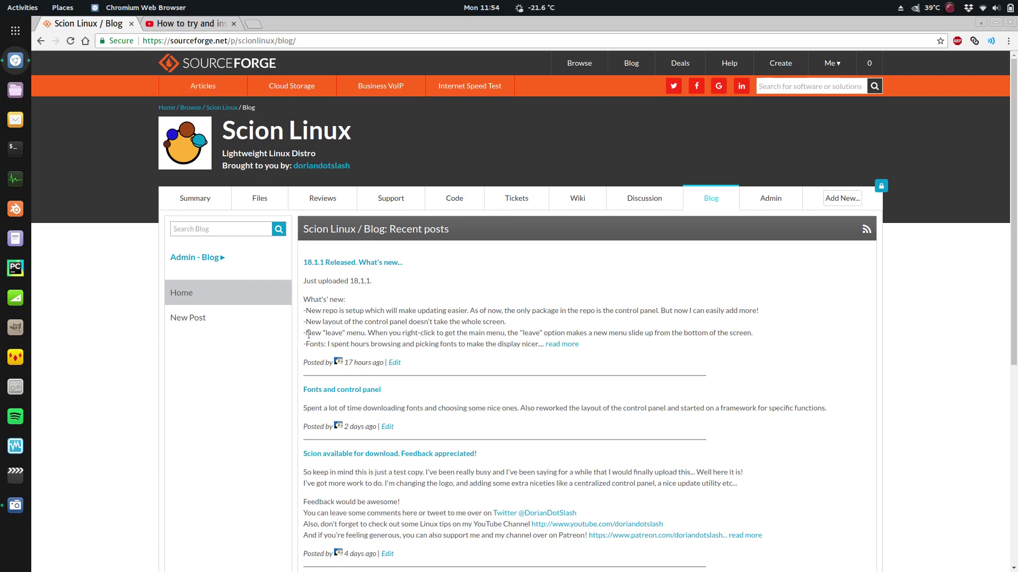
left_click(167, 26)
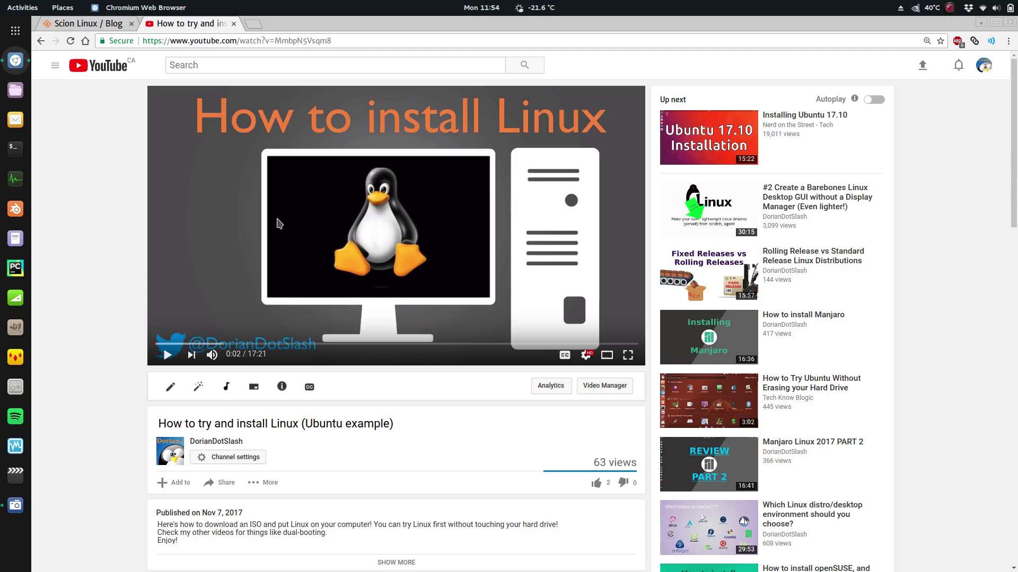
Close the browser, launch VirtualBox and open the ScionTest1 machine's settings
left_click(1010, 23)
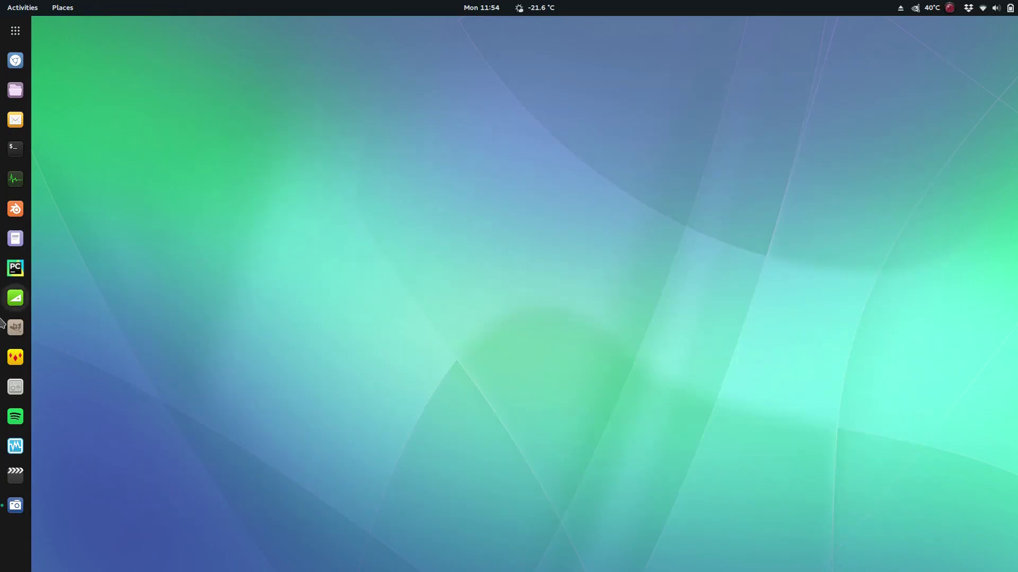
left_click(12, 450)
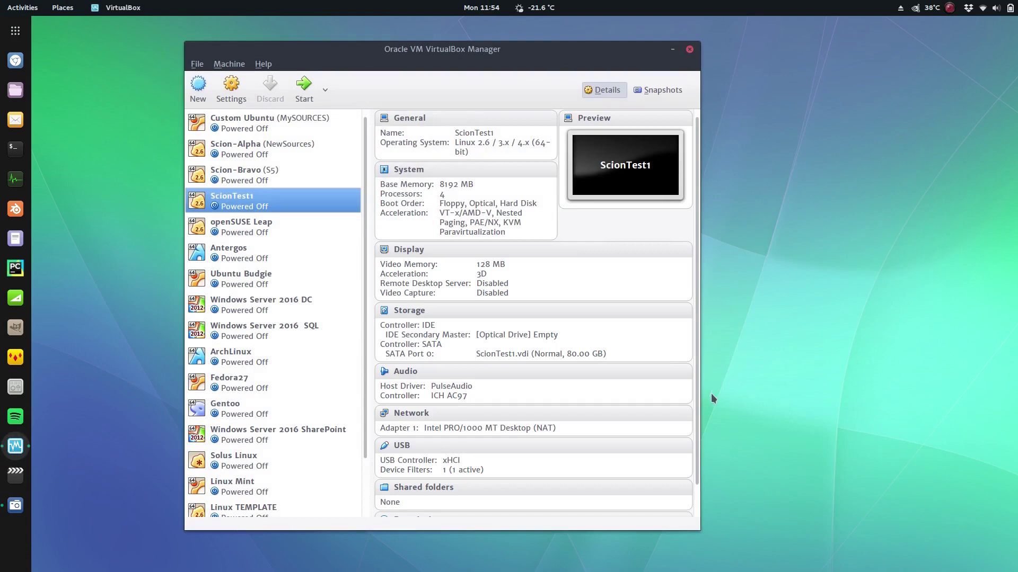
left_click(232, 96)
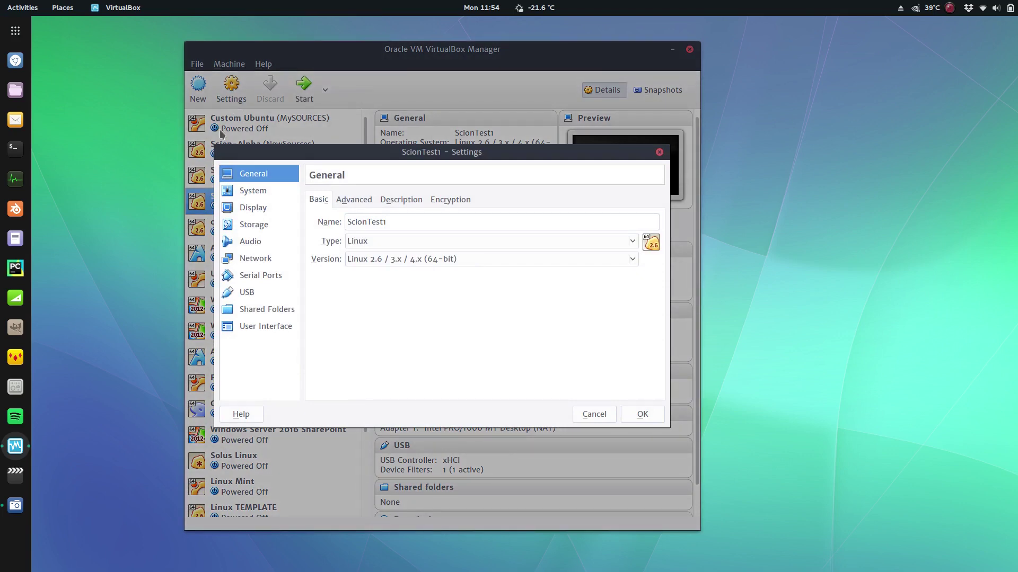
Review Display and Storage, insert Scion-18-1-1.iso into the empty IDE optical drive and save
left_click(254, 208)
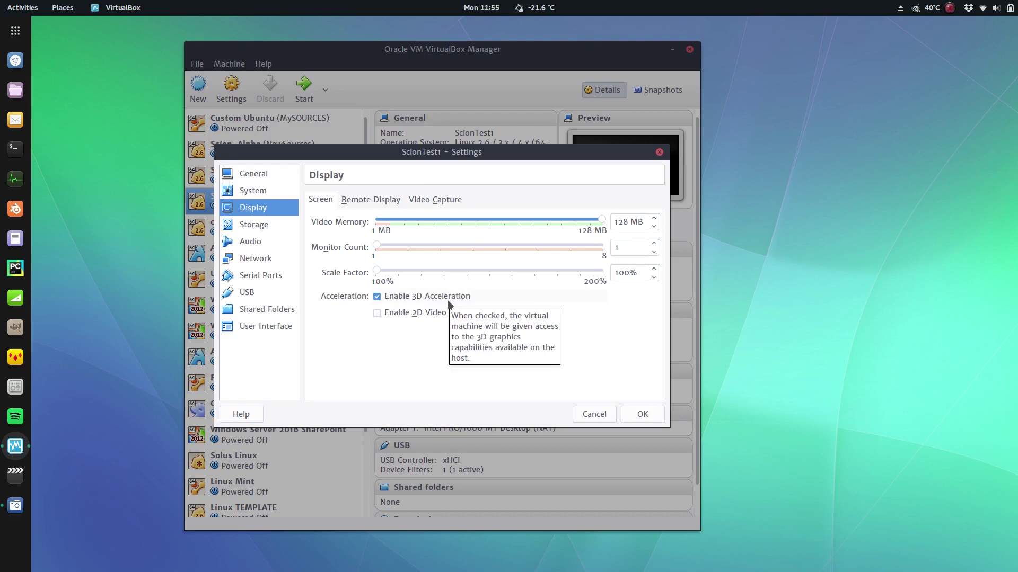
left_click(249, 225)
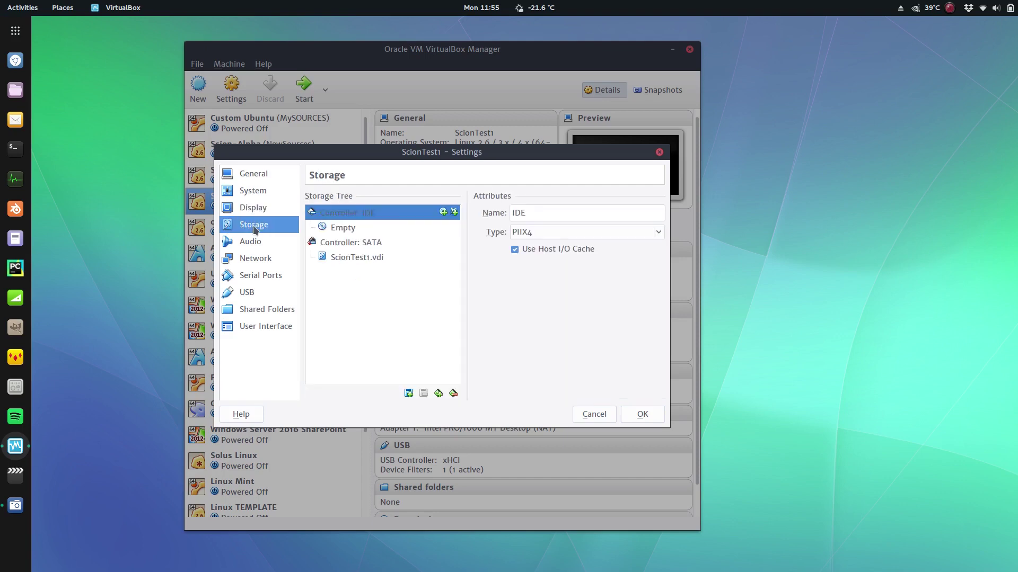
left_click(339, 257)
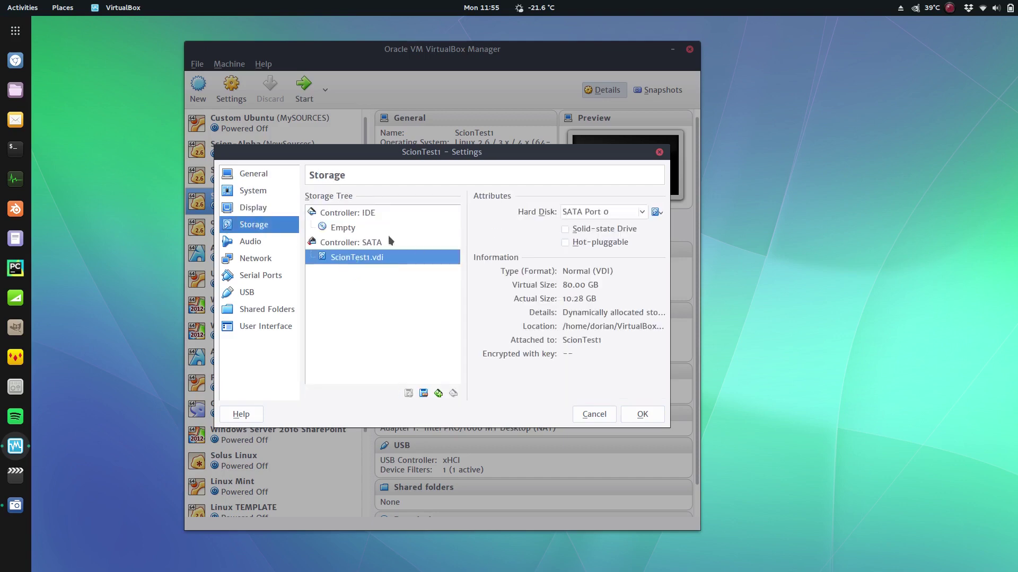
left_click(343, 228)
left_click(657, 212)
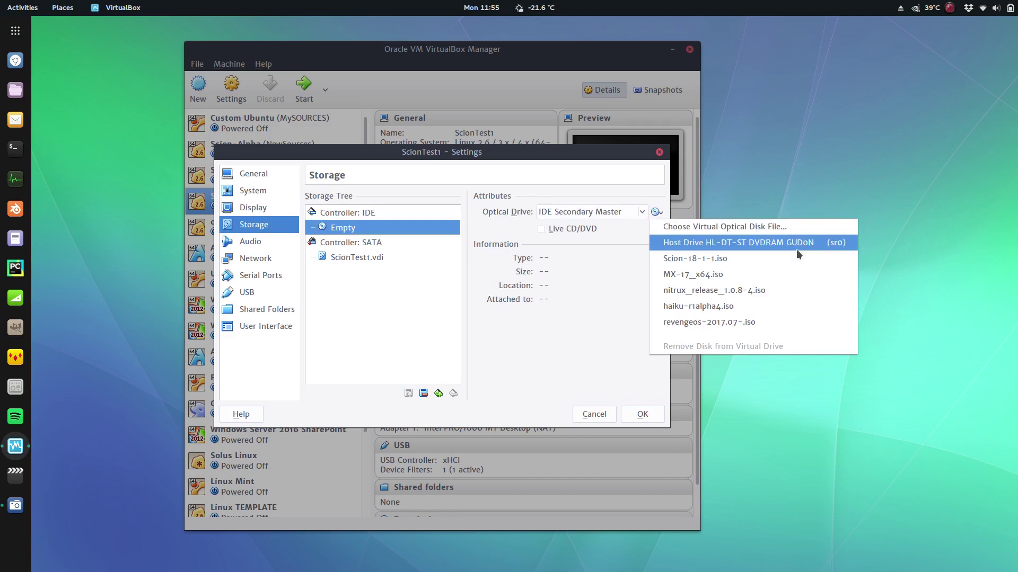
left_click(711, 261)
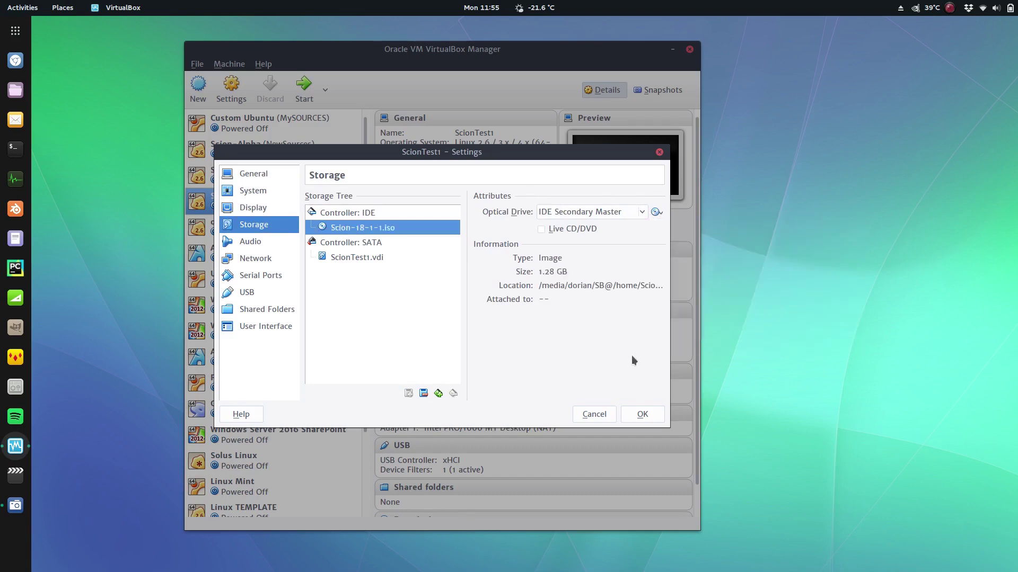
left_click(641, 414)
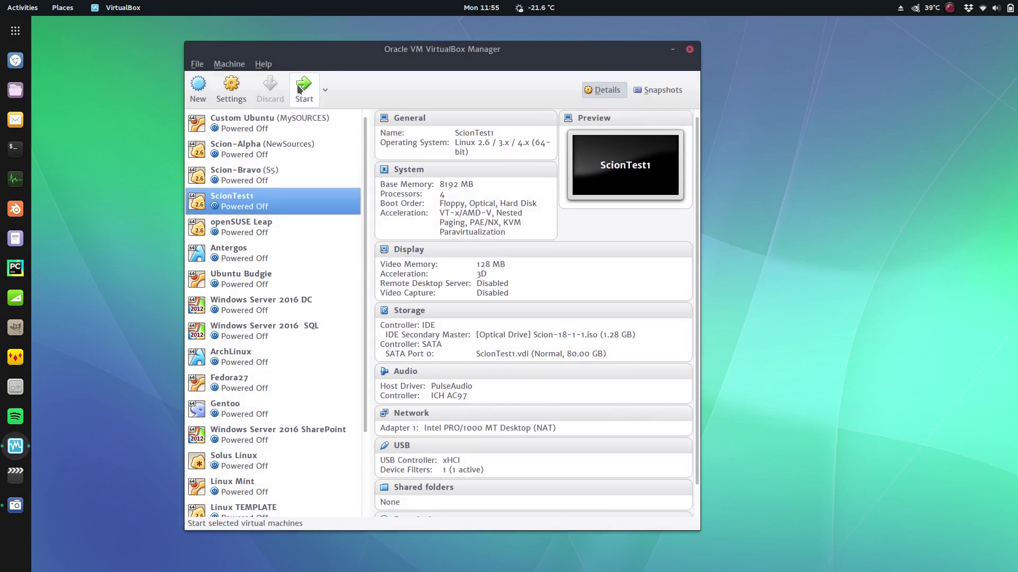
Boot ScionTest1 and switch its window to fullscreen with Host+F
left_click(303, 89)
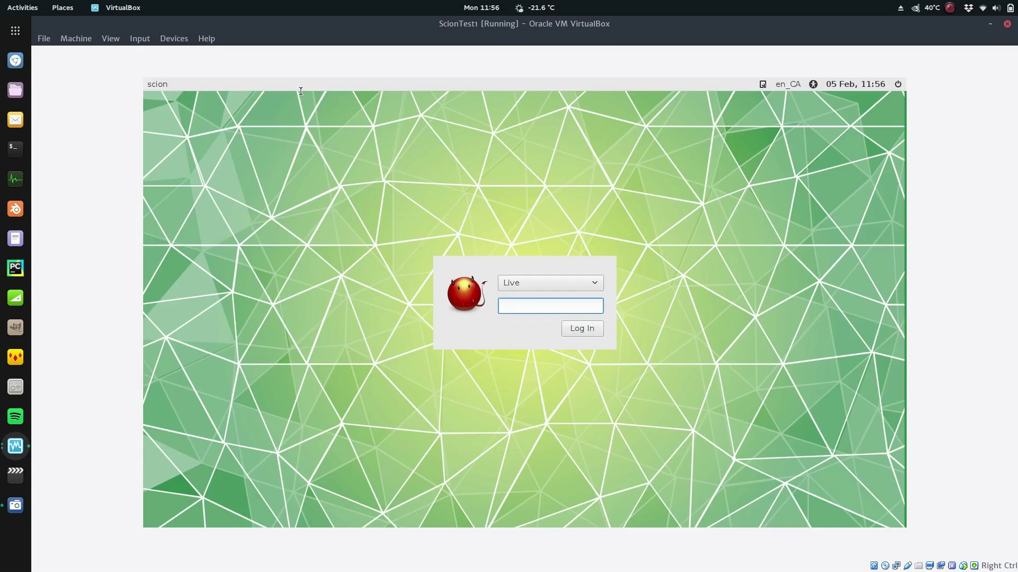
key("Control_R+f")
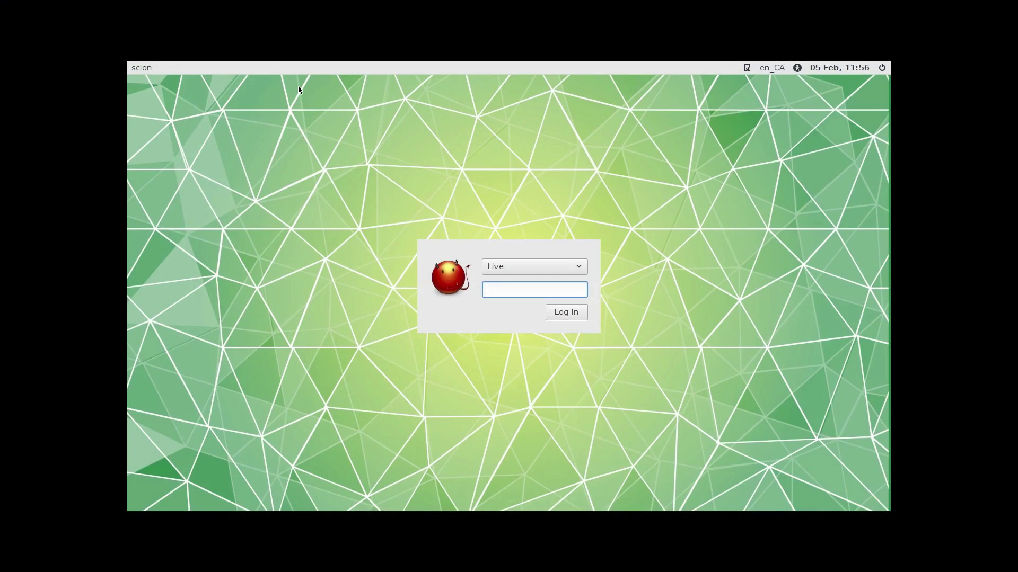
Switch to text console F2 and log in as the live user
key("ctrl+alt+F2")
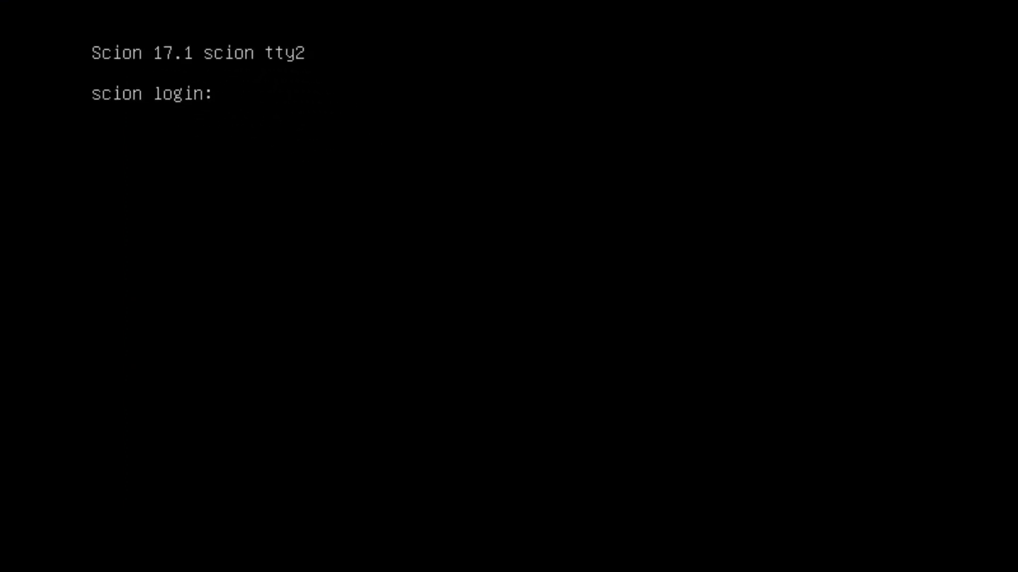
type("live")
key("Return")
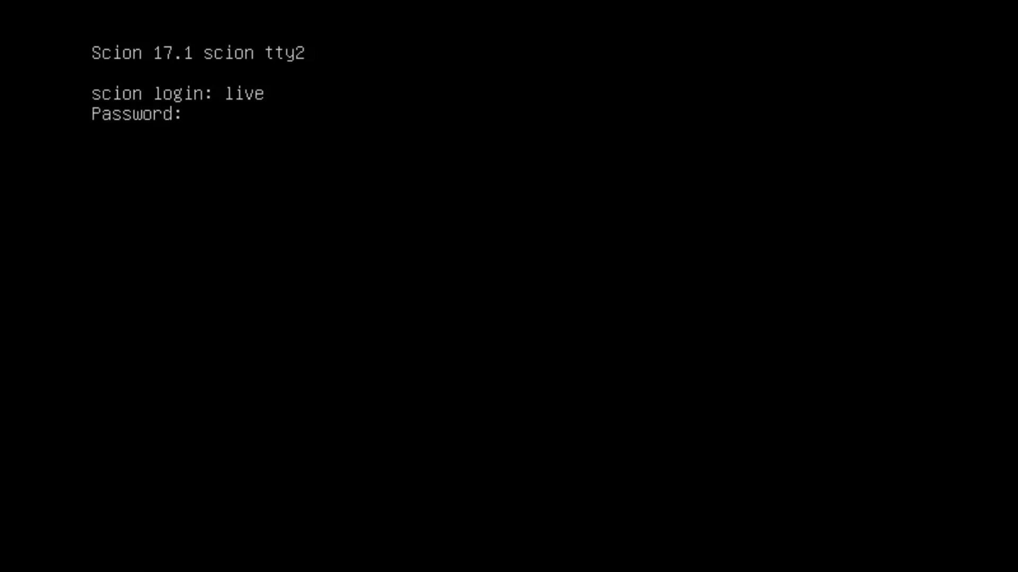
key("Return")
Run sudo systemctl restart lightdm.service to restart the login manager
type("su")
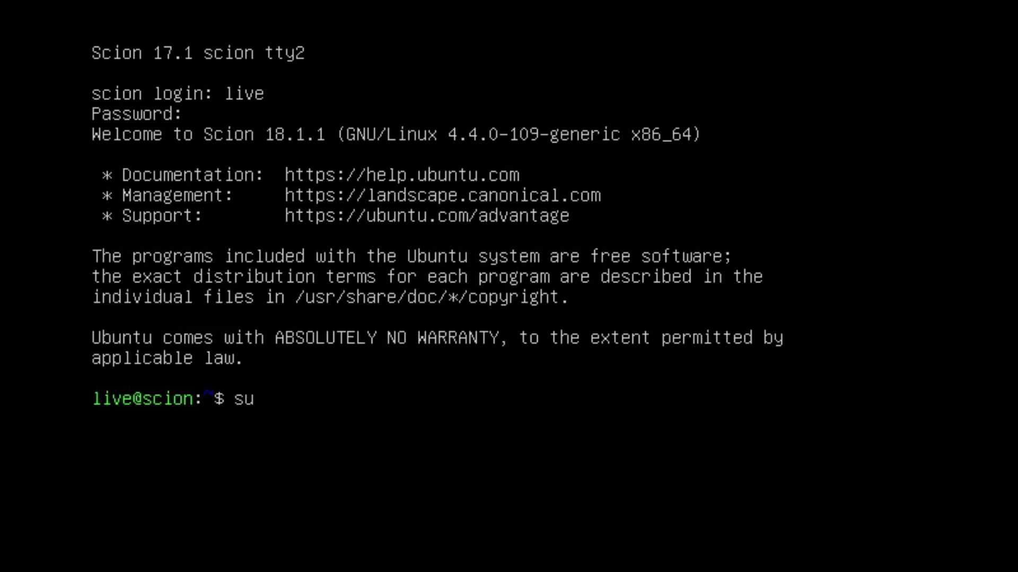
type("do systemc")
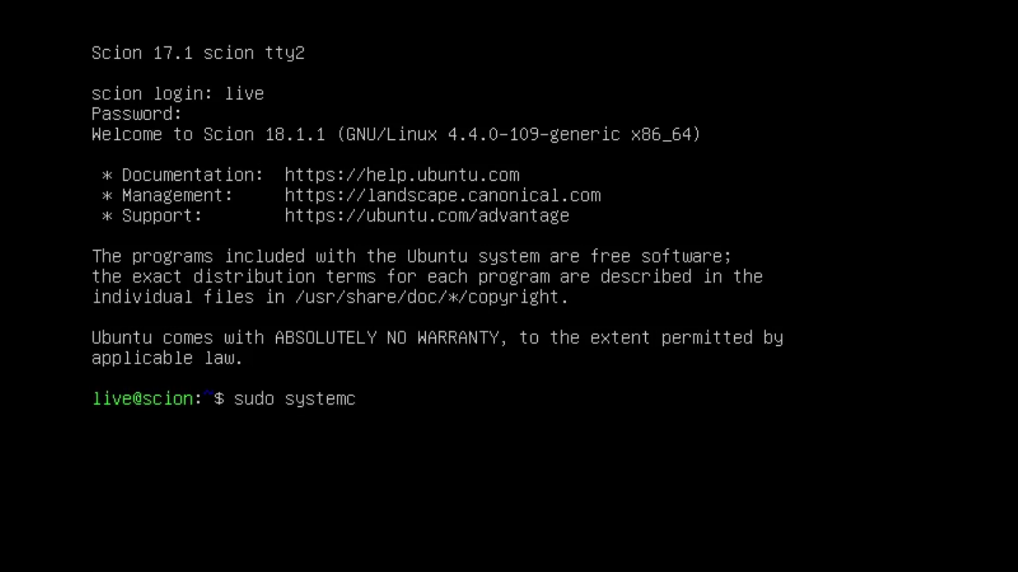
type("tl restart")
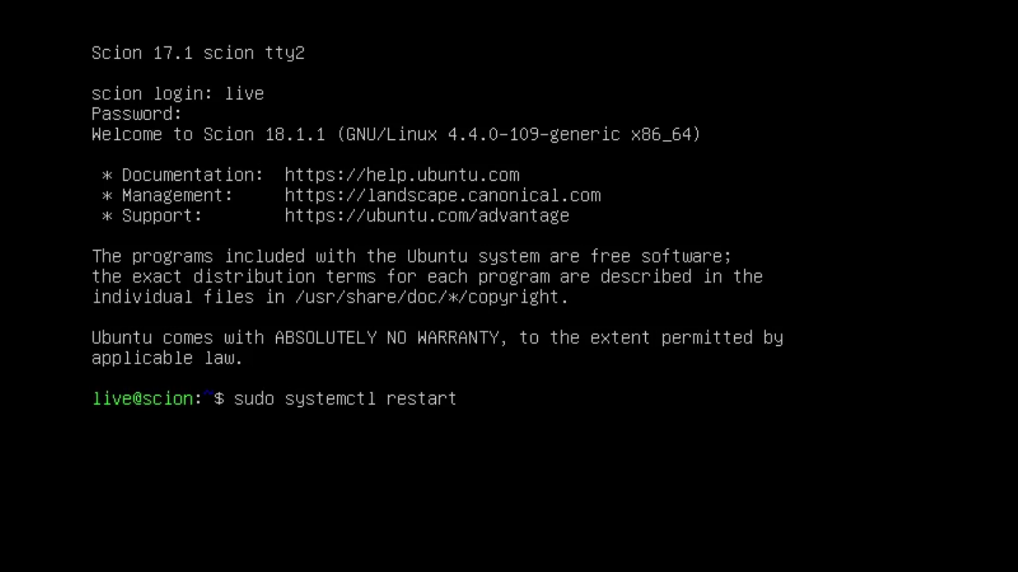
type(" light")
key("Tab")
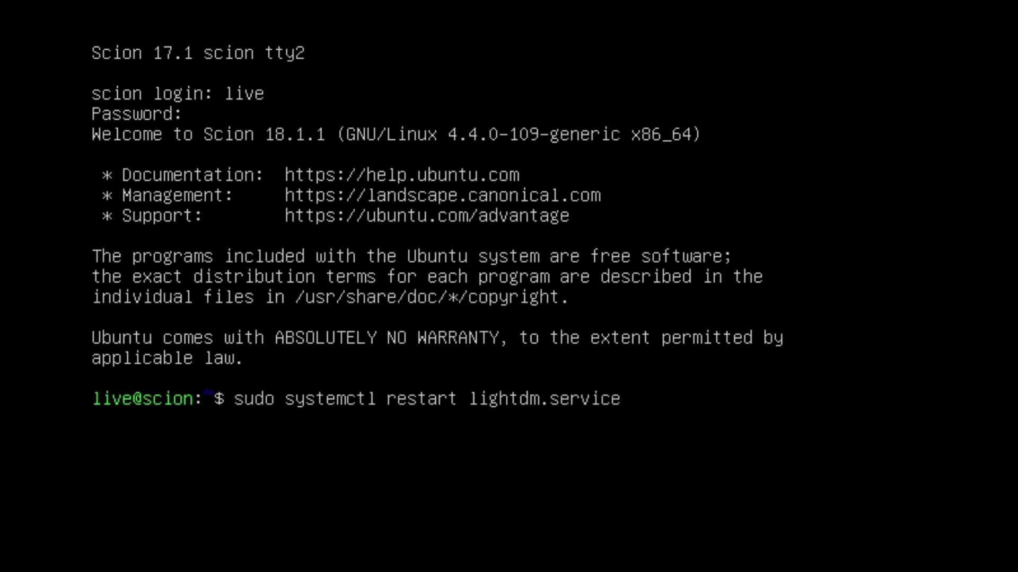
key("Return")
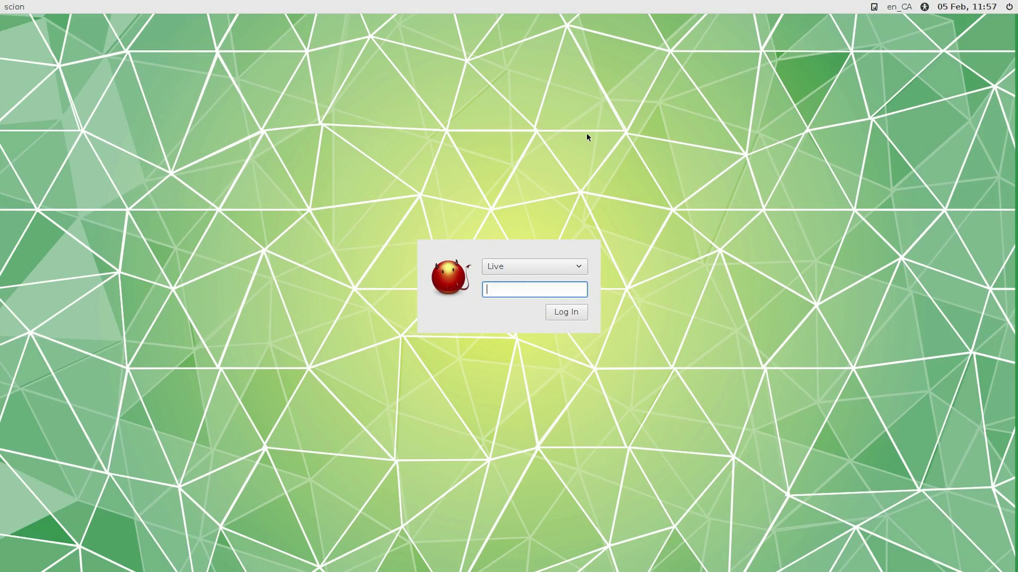
Log into the Scion desktop as the Live user
left_click(565, 266)
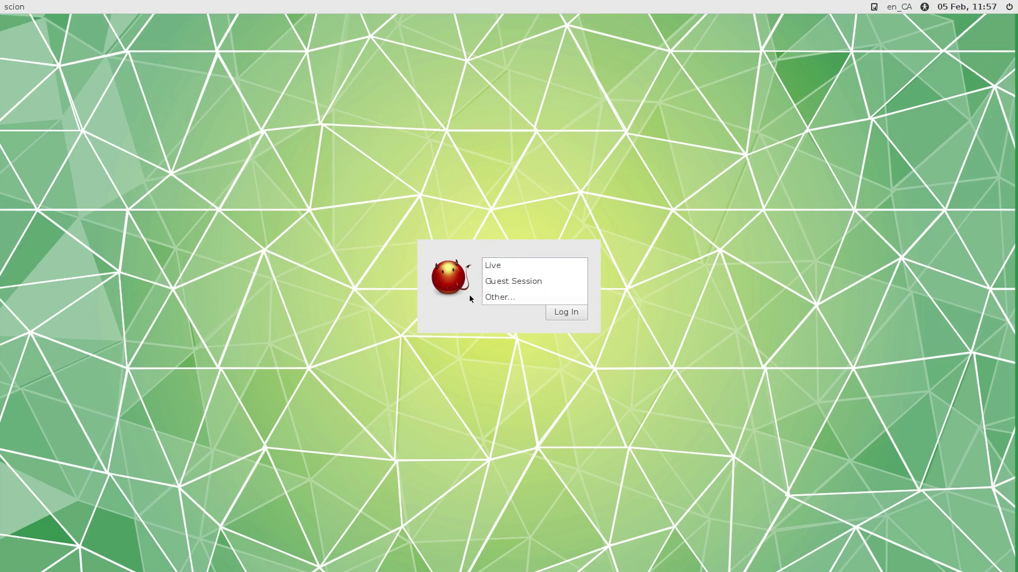
left_click(512, 266)
left_click(503, 291)
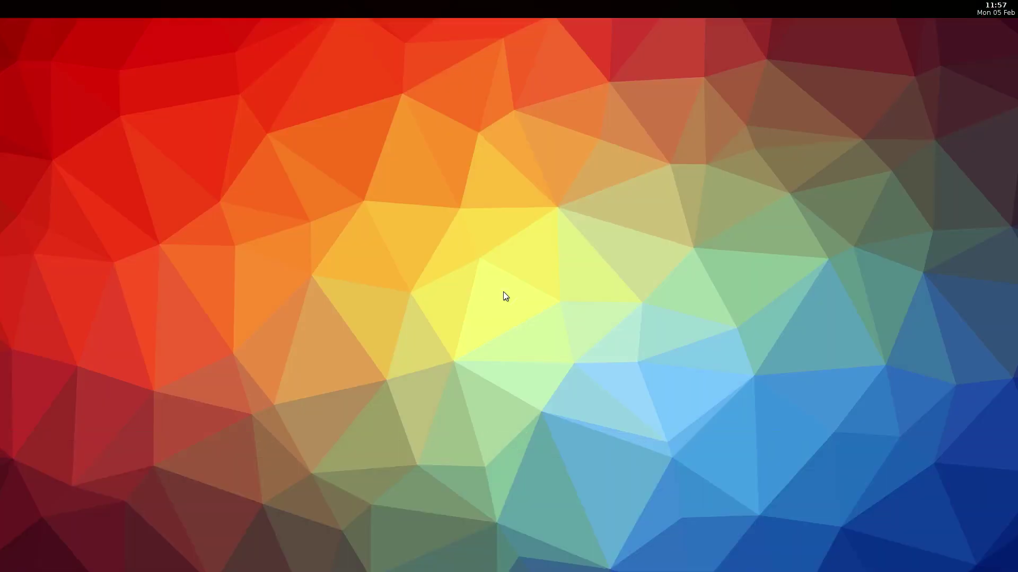
Open the Scion Control Panel from the desktop menu and scroll through it
right_click(448, 117)
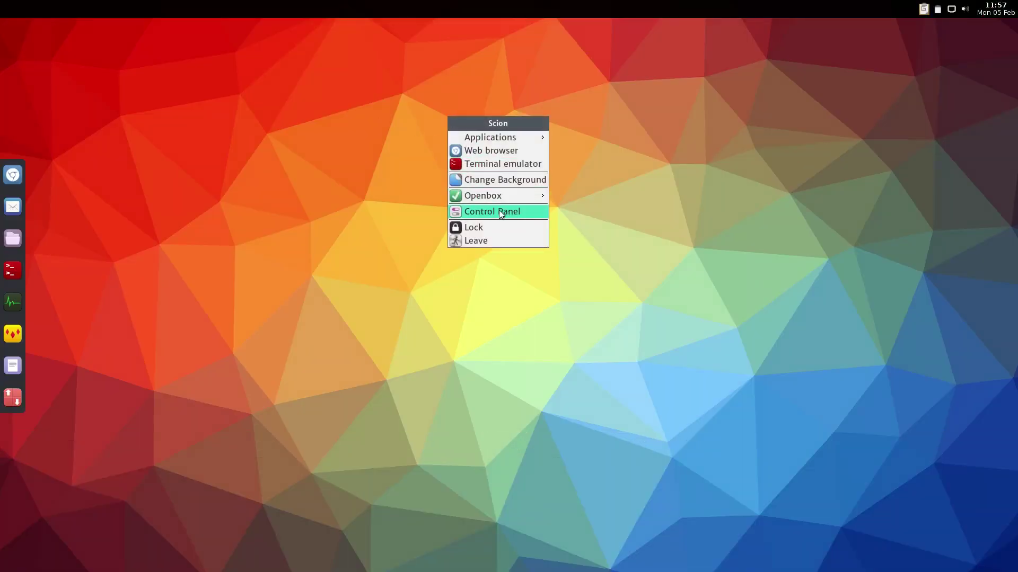
left_click(475, 212)
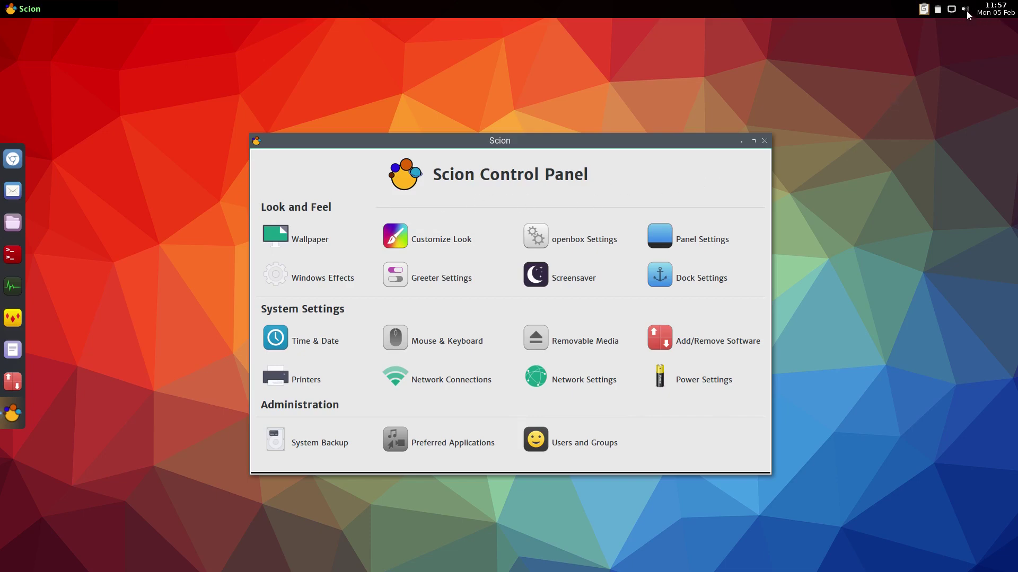
scroll(965, 13, "up", 5)
key("alt+F4")
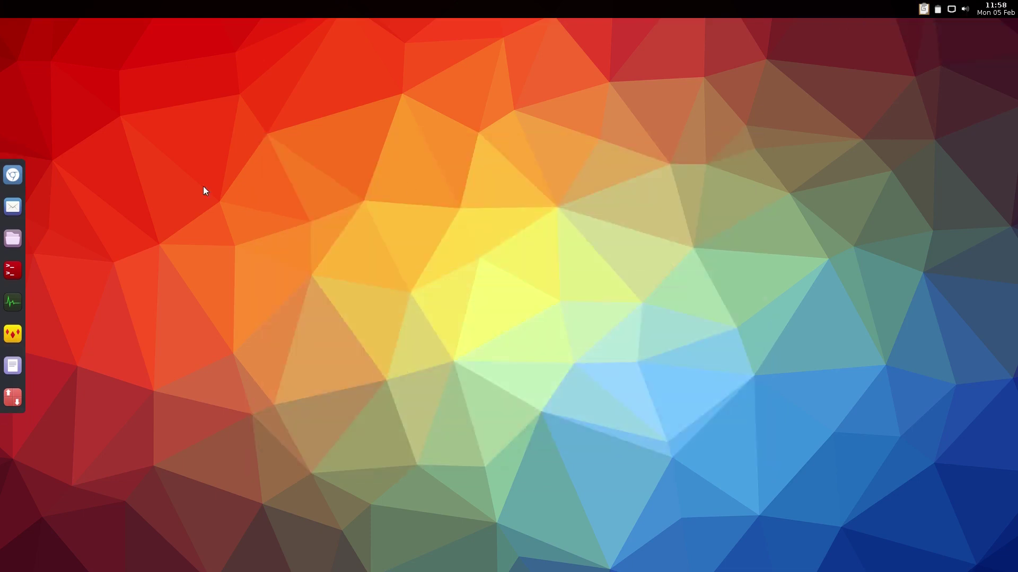
right_click(284, 155)
left_click(313, 277)
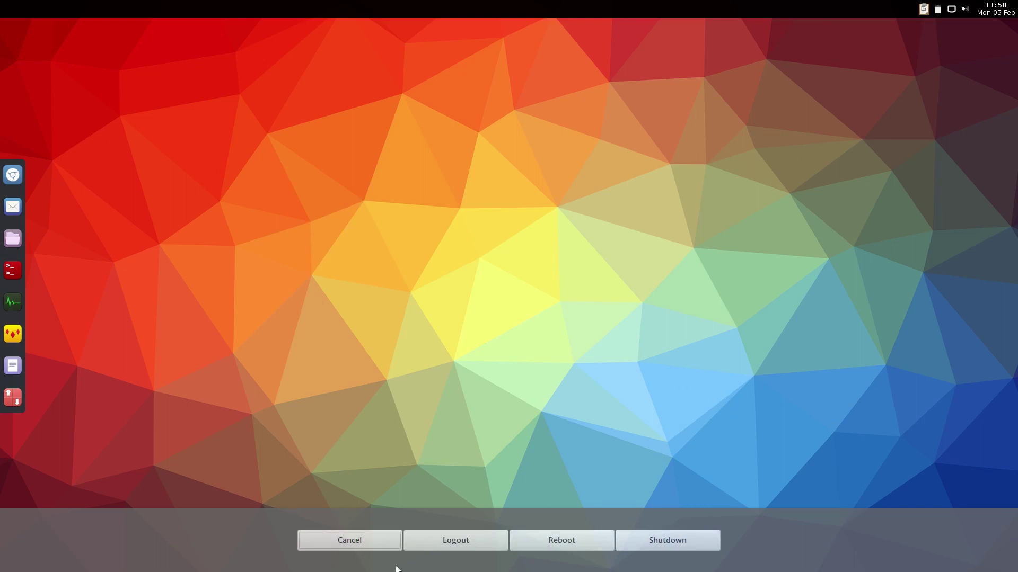
key("Escape")
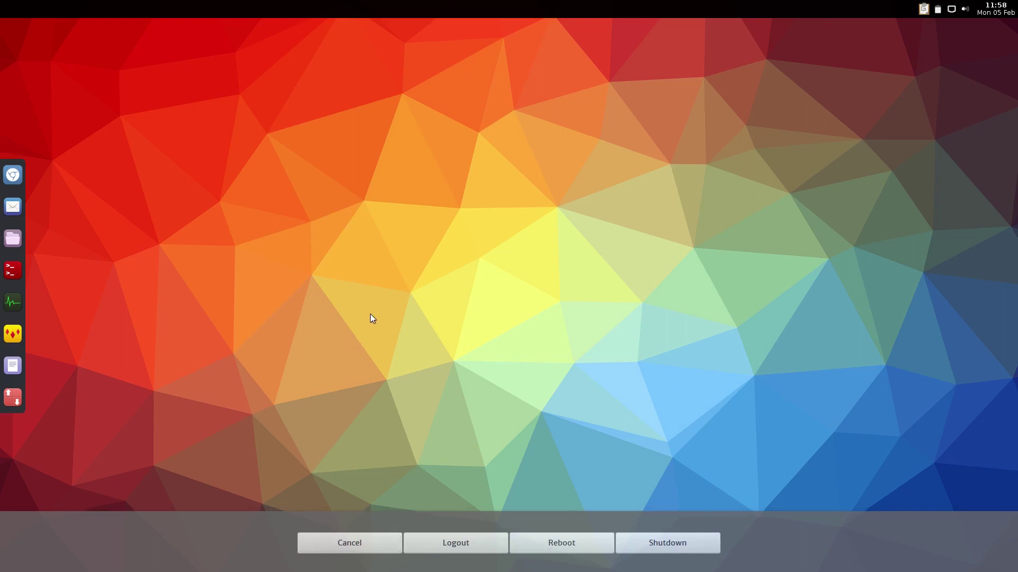
right_click(370, 307)
left_click(415, 402)
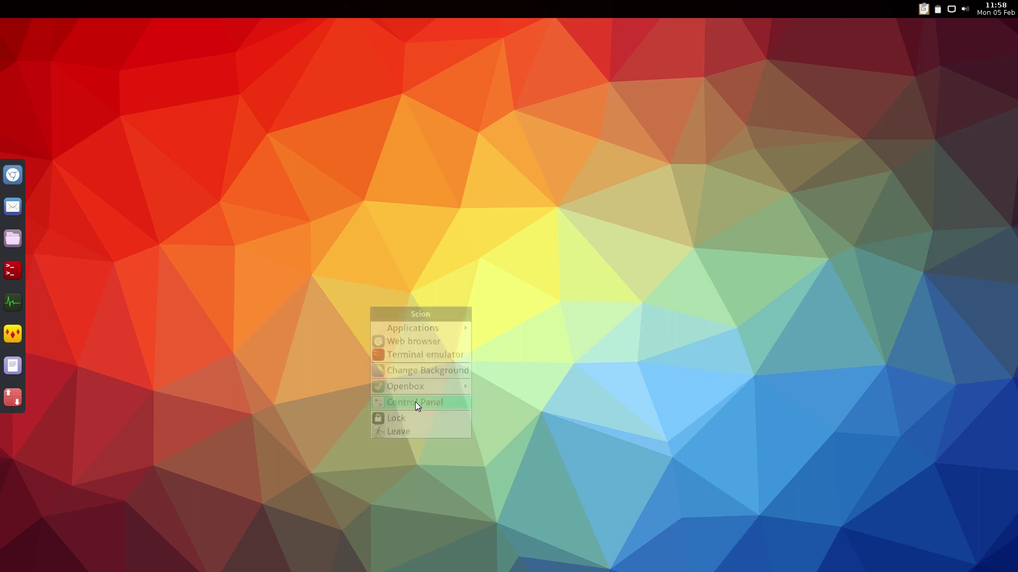
right_click(401, 77)
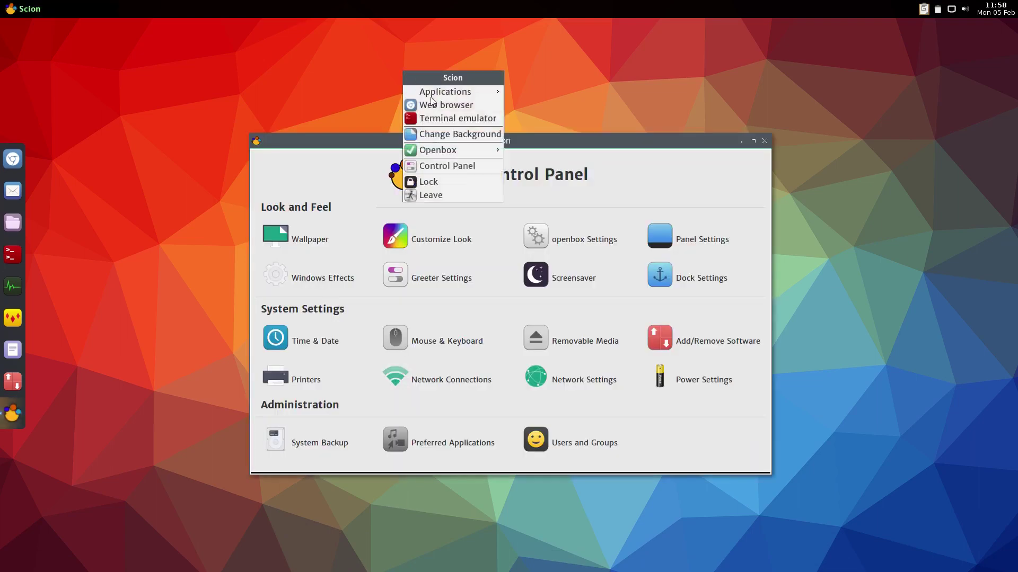
left_click(448, 192)
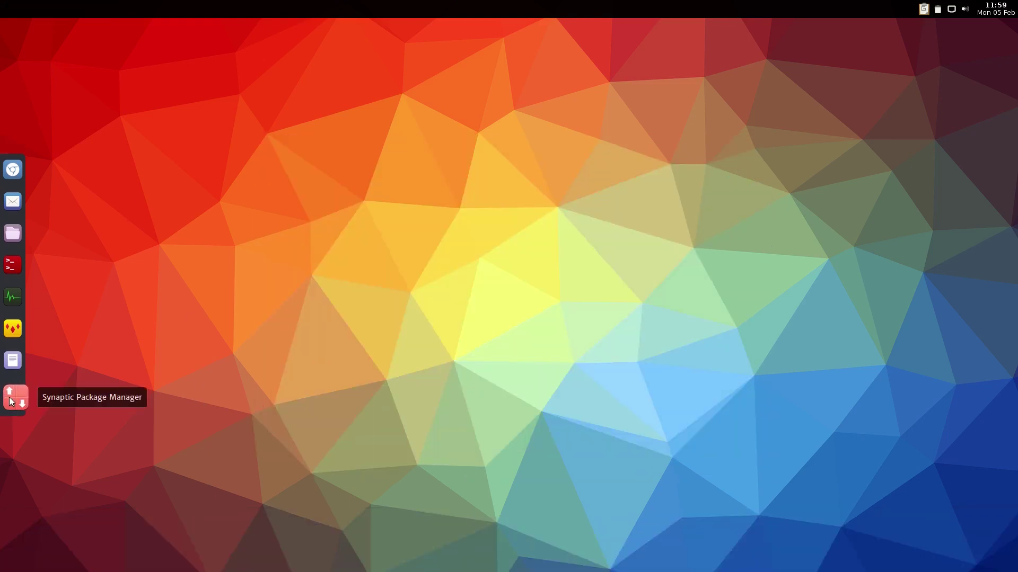
left_click(9, 397)
type("•")
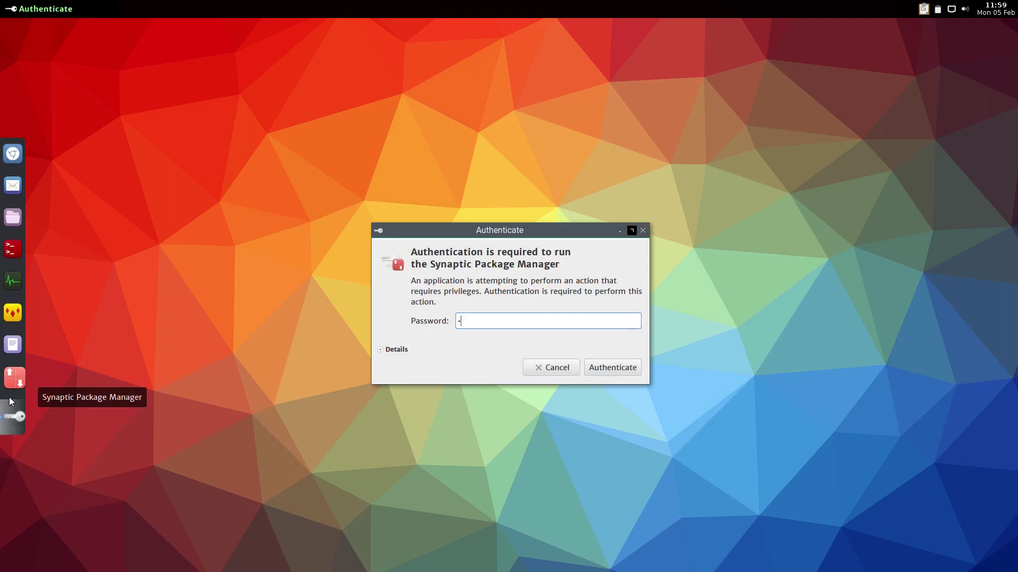
type("•••••••")
key("Return")
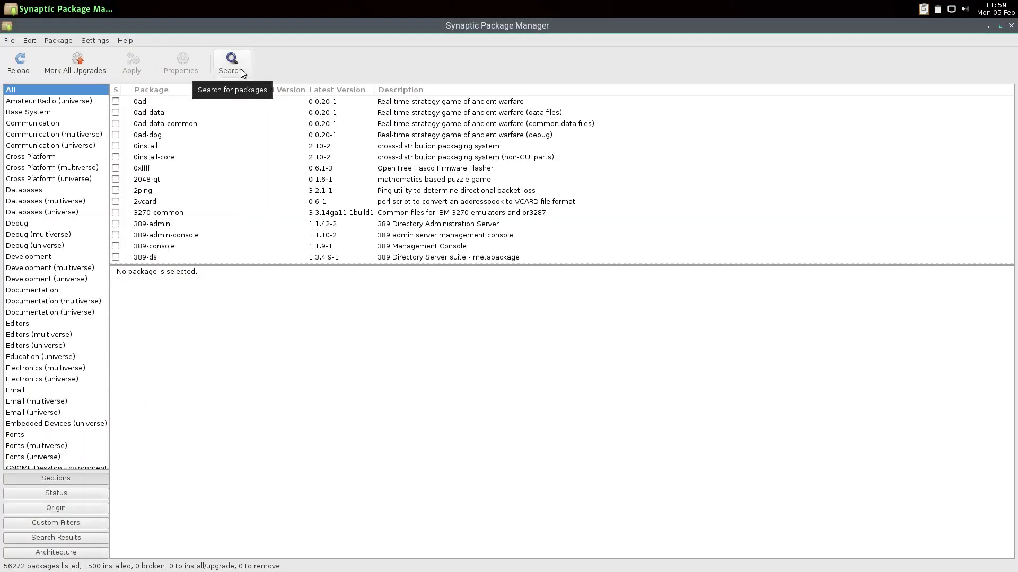
left_click(241, 69)
type("scion")
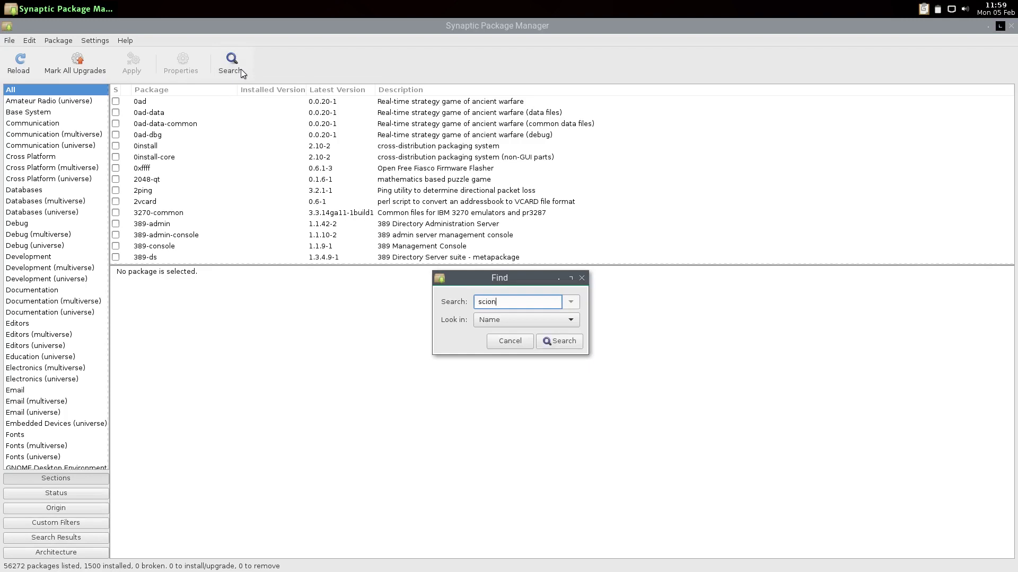
key("Return")
left_click(156, 103)
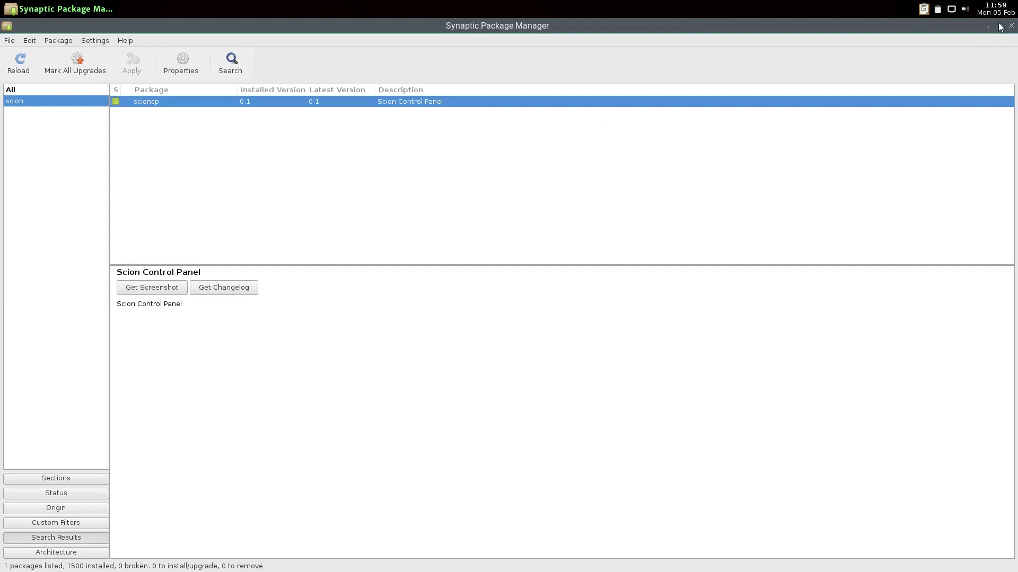
right_click(692, 3)
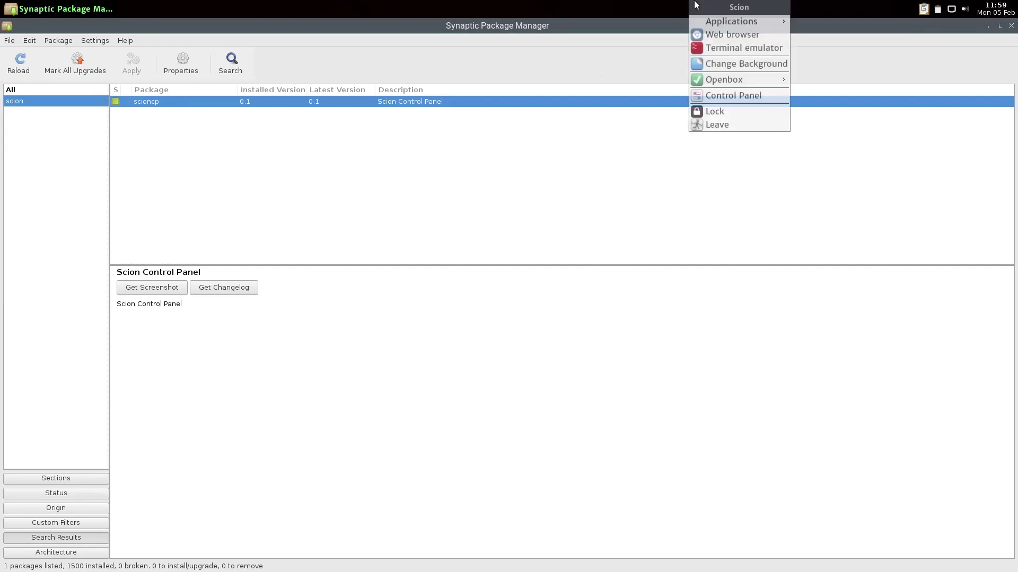
left_click(715, 125)
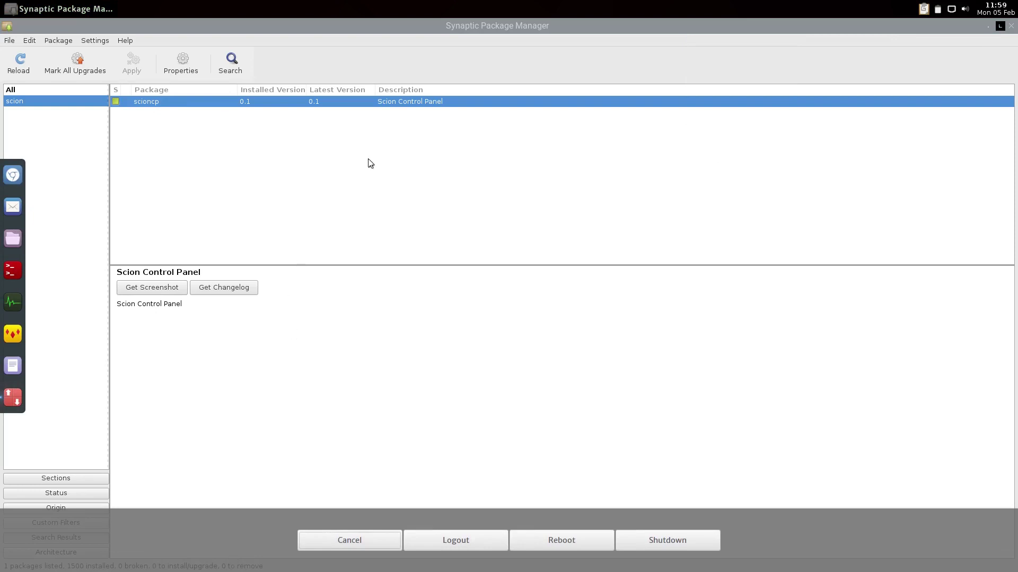
key("Escape")
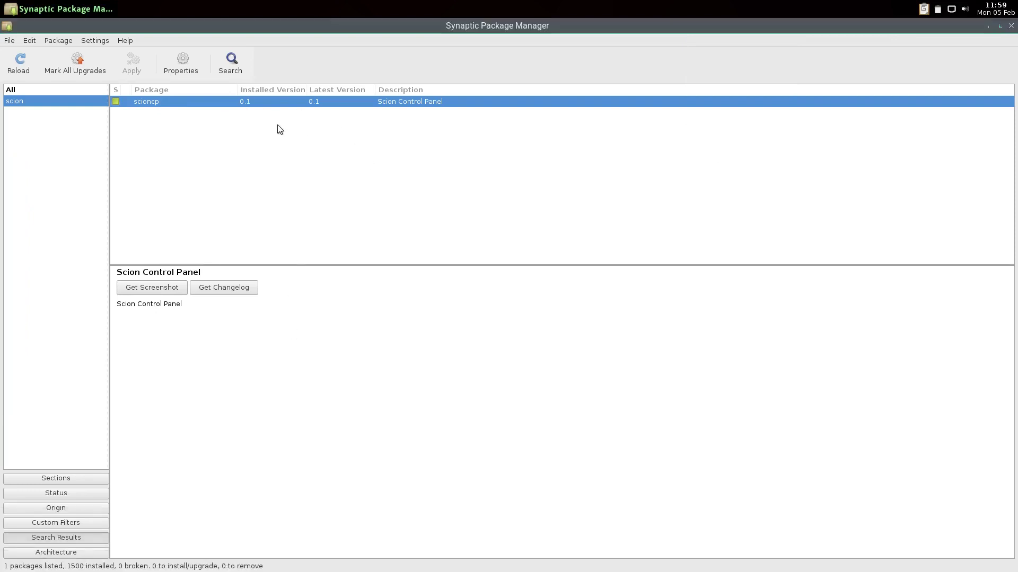
left_click(59, 509)
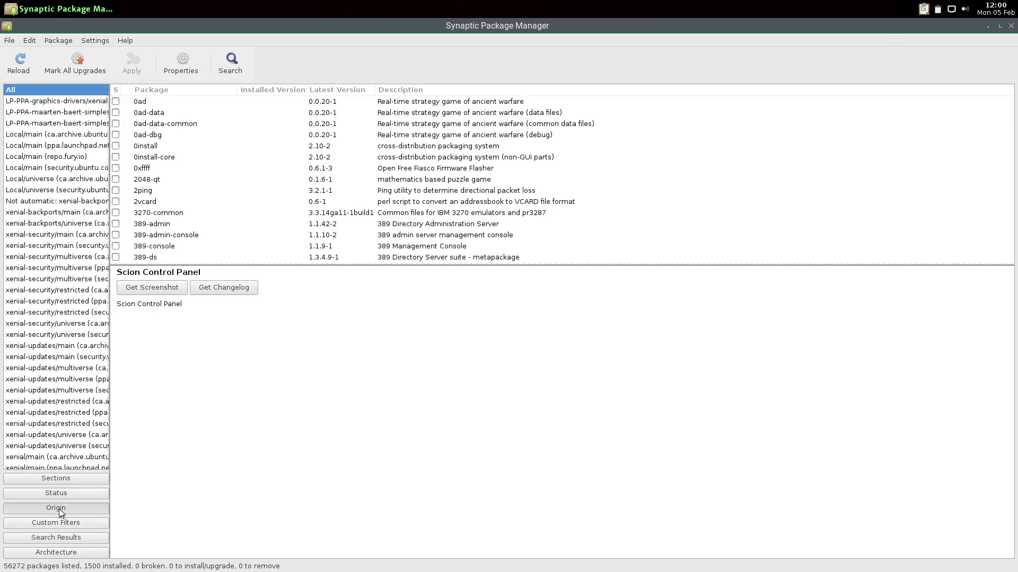
left_click(51, 157)
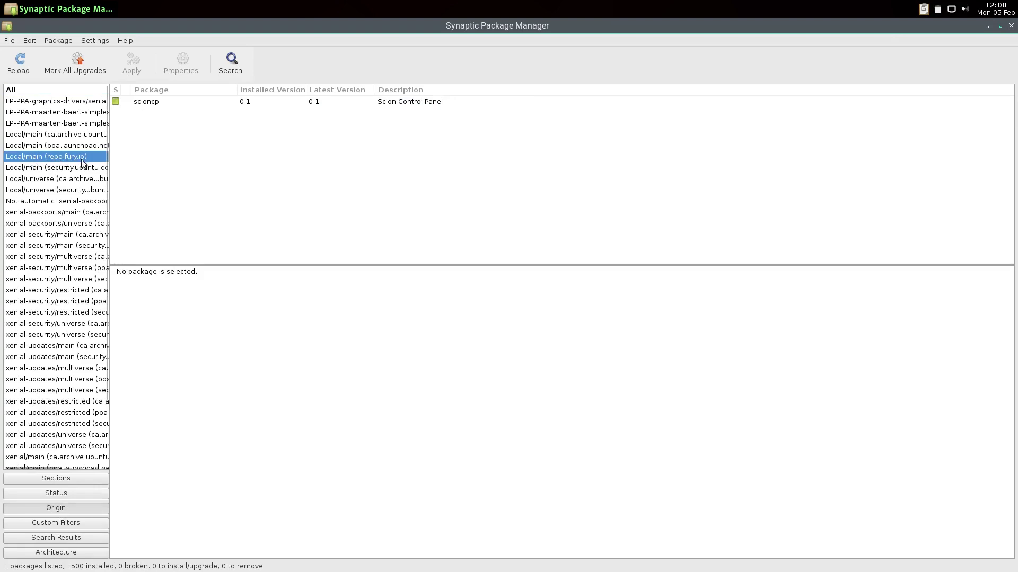
left_click(1011, 26)
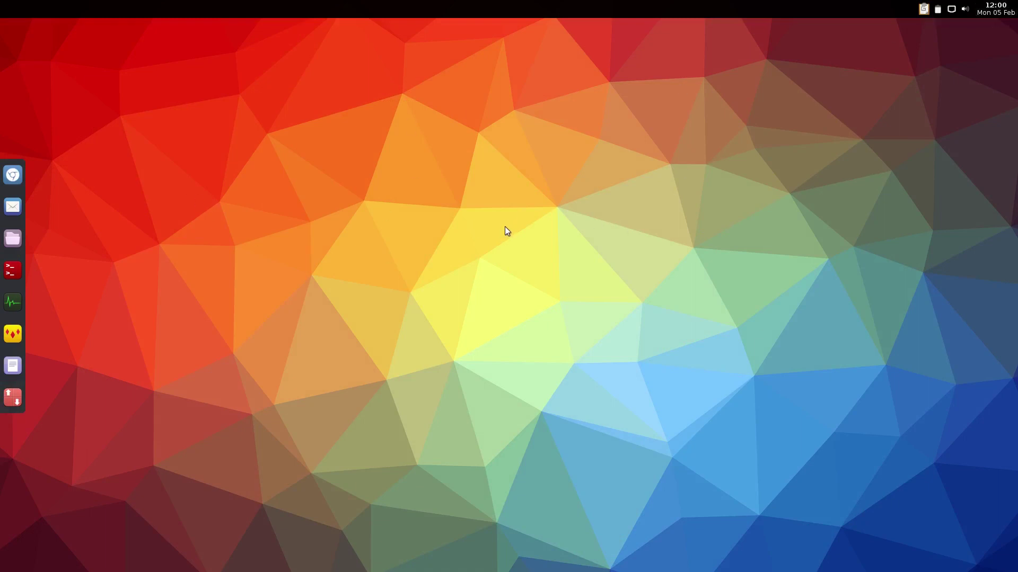
Launch GParted from Applications > Preferences, authenticate with the password, and select /dev/sda1
right_click(384, 158)
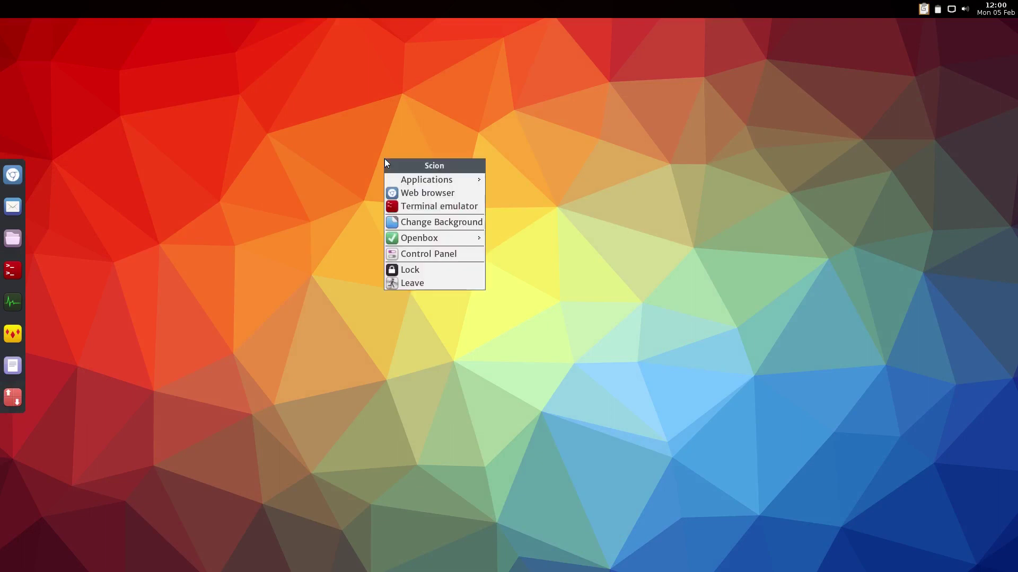
mouse_move(459, 177)
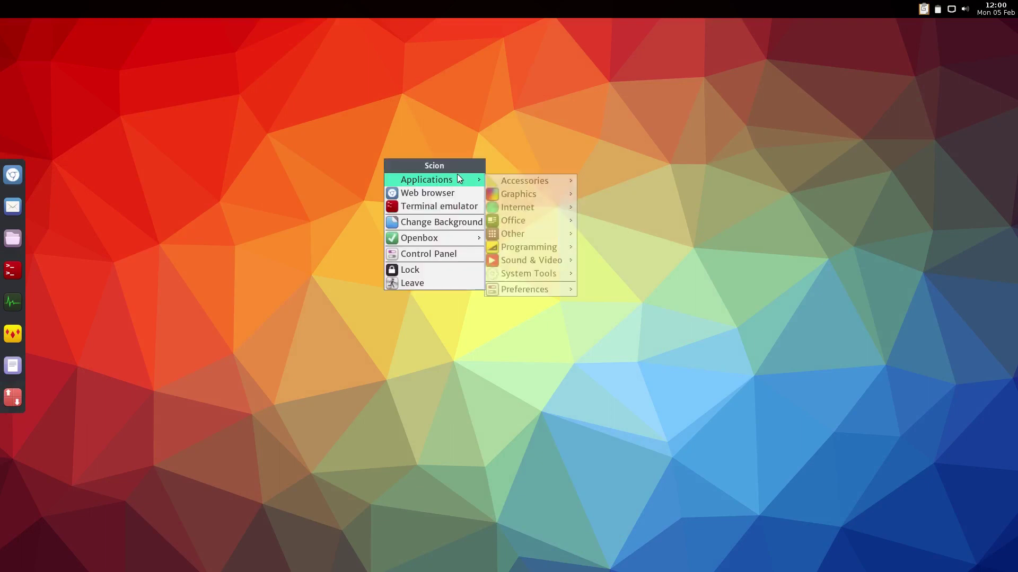
mouse_move(521, 288)
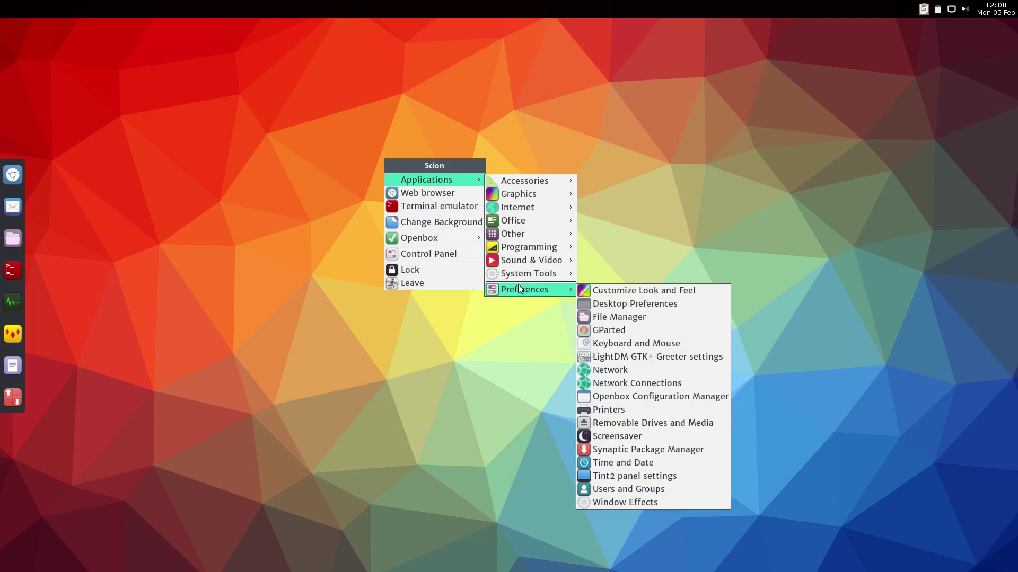
left_click(635, 332)
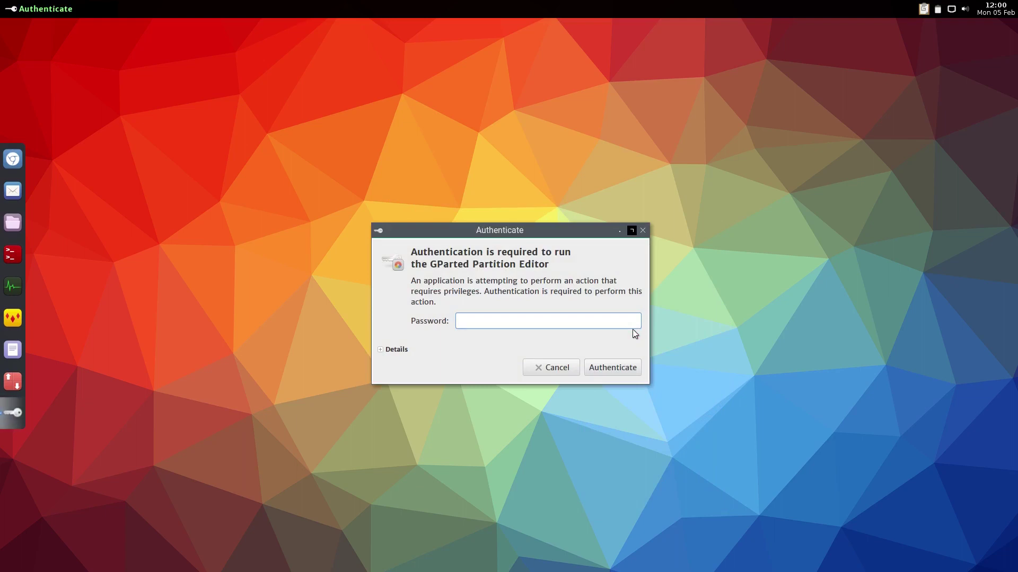
type("********")
key("Return")
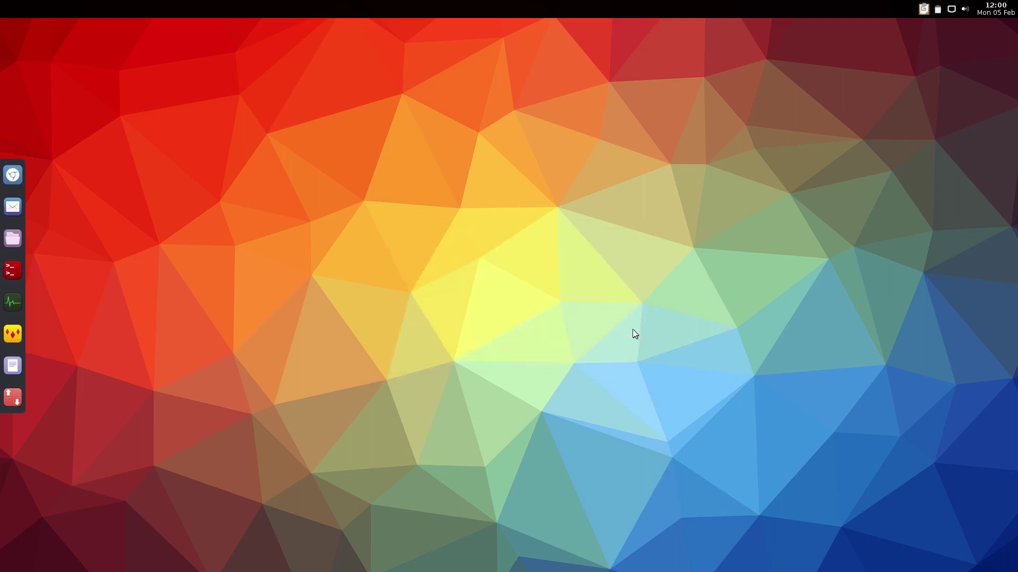
left_click(597, 230)
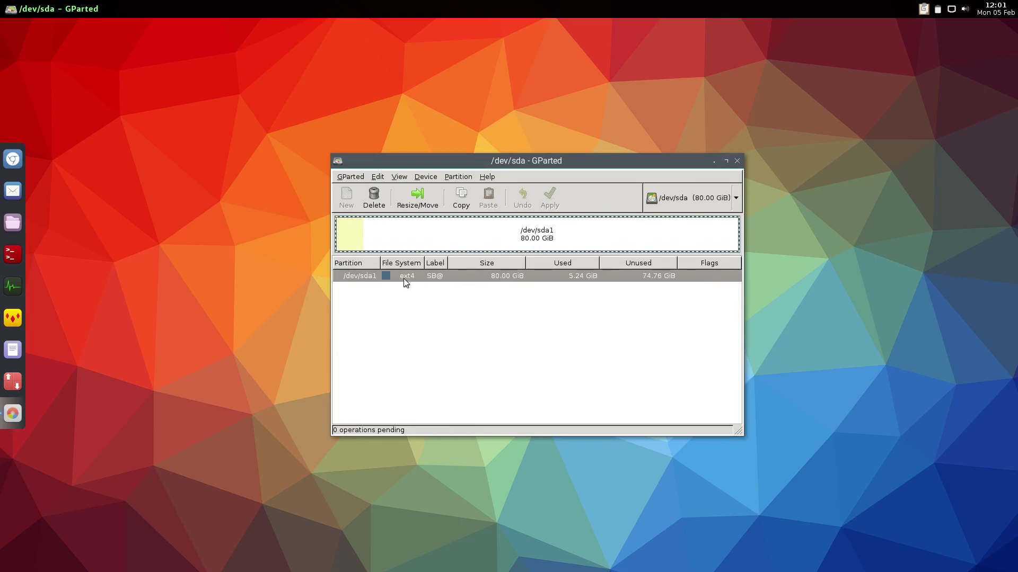
Quit GParted and log out of the Scion session
key("ctrl+q")
right_click(364, 185)
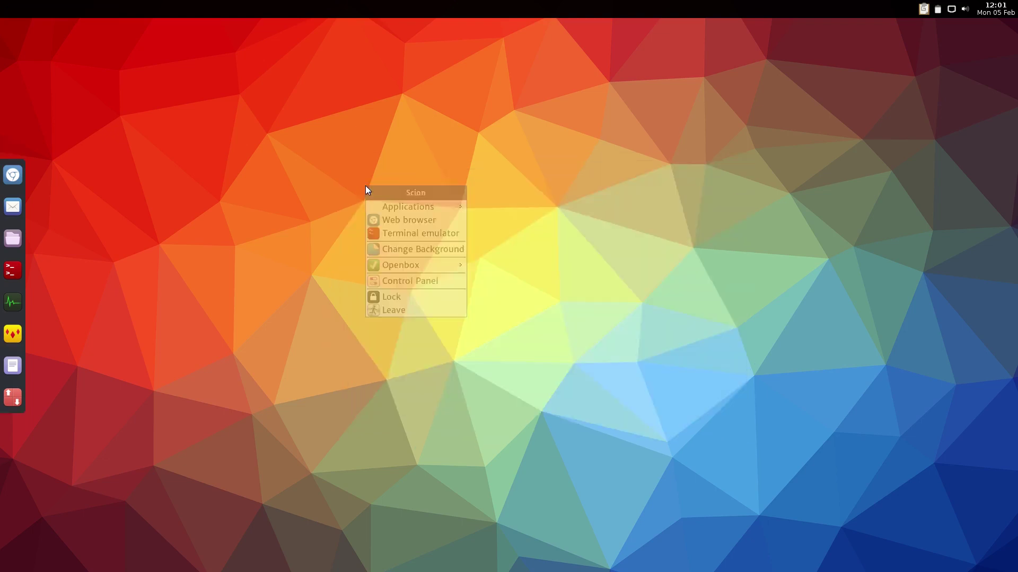
left_click(408, 309)
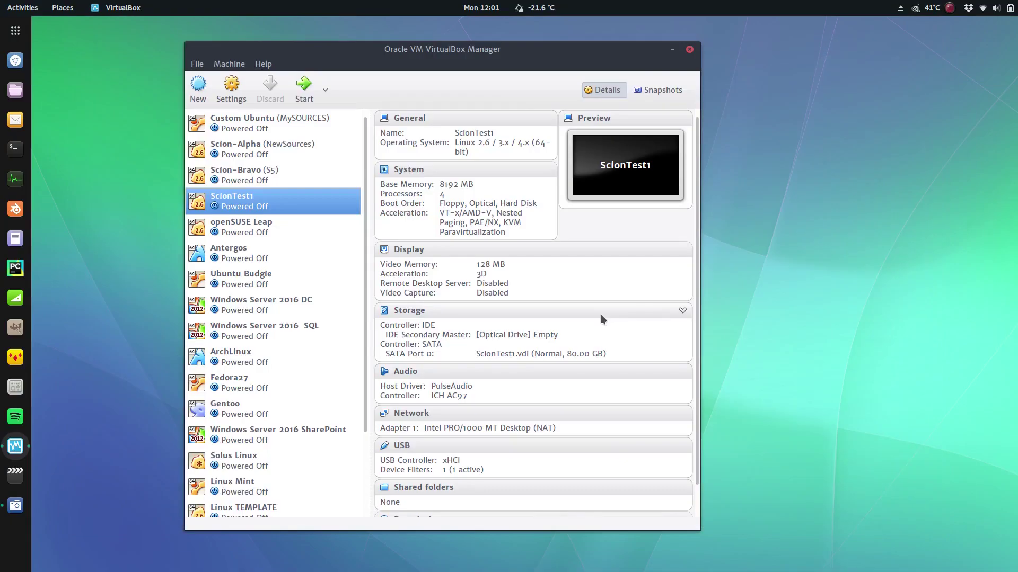
Load Scion-18-1-1.iso into ScionTest1's empty optical drive under Storage and save
left_click(230, 92)
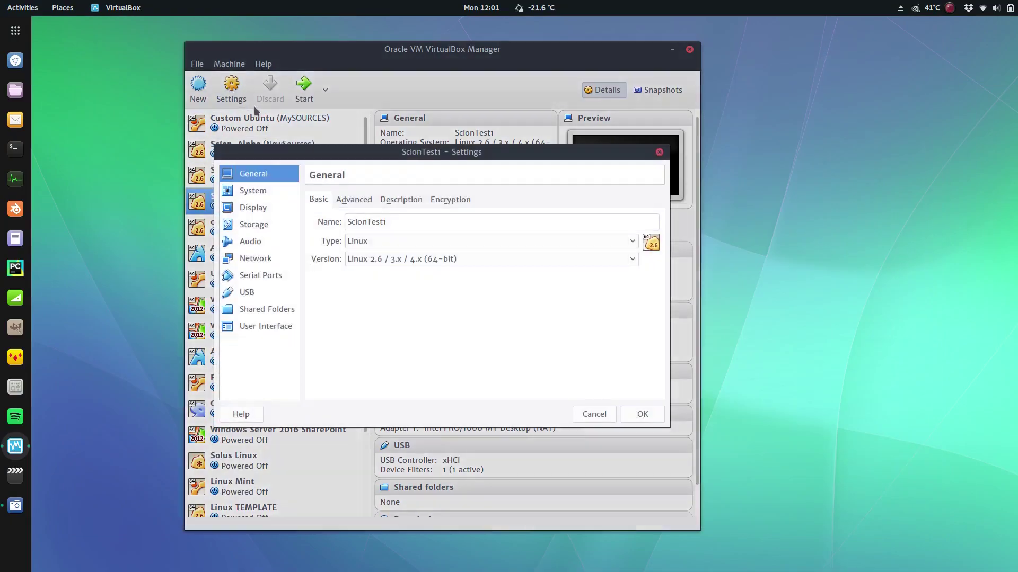
left_click(262, 227)
left_click(337, 228)
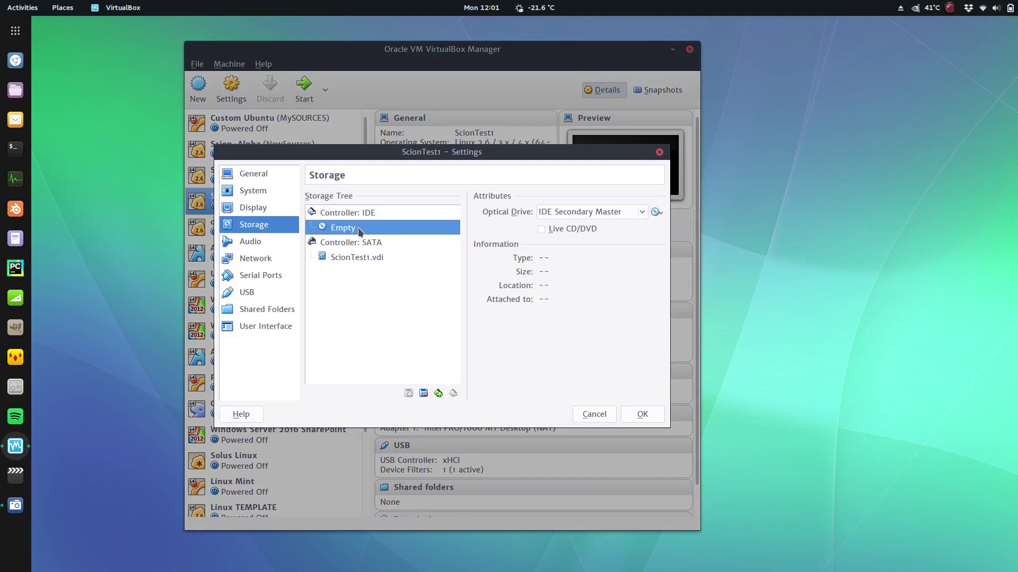
left_click(658, 214)
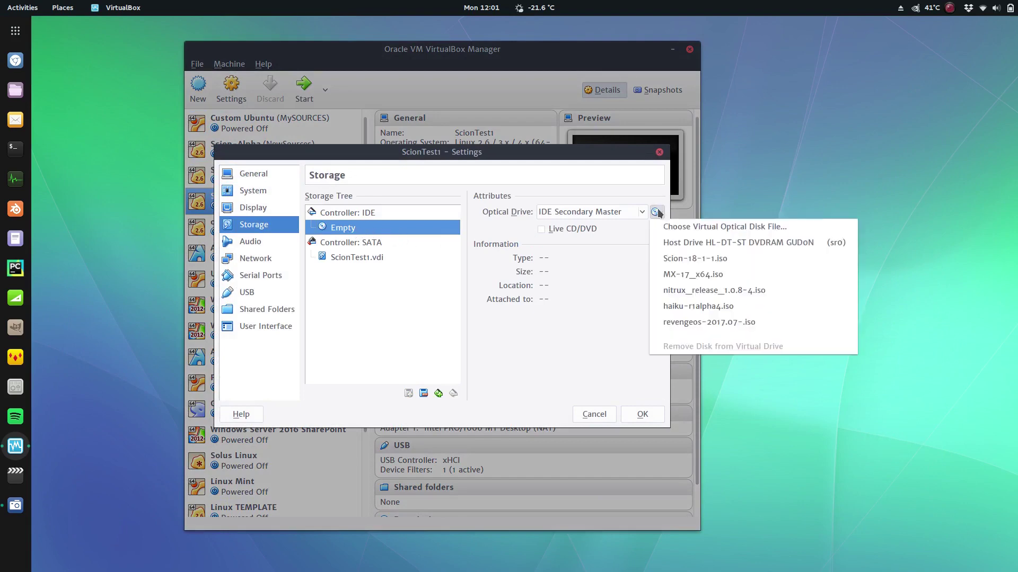
left_click(678, 260)
left_click(643, 414)
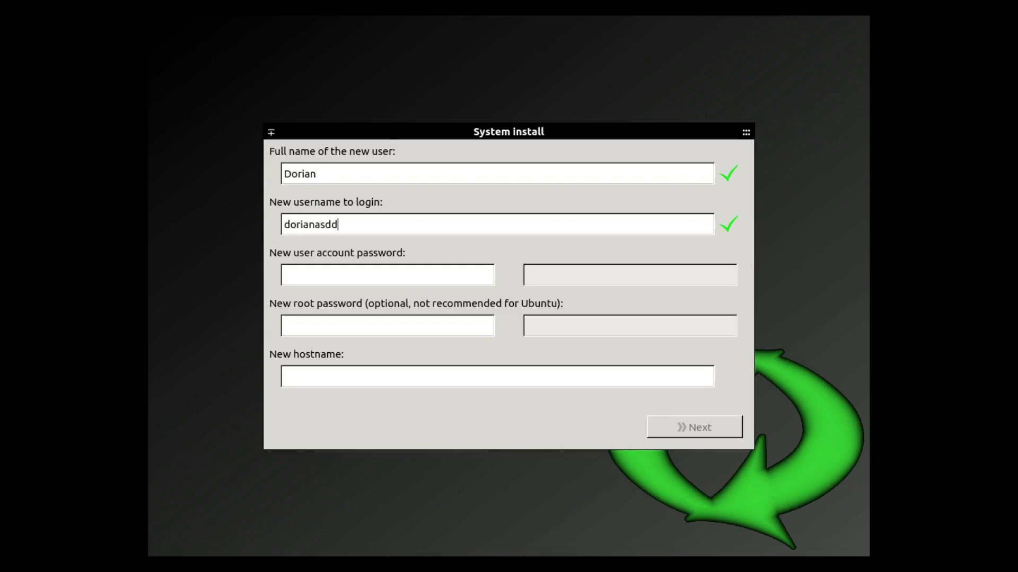
Correct the login username and re-enter the new user's account password
key("BackSpace")
key("BackSpace")
key("BackSpace")
key("BackSpace")
key("BackSpace")
key("BackSpace")
left_click(285, 274)
type("********")
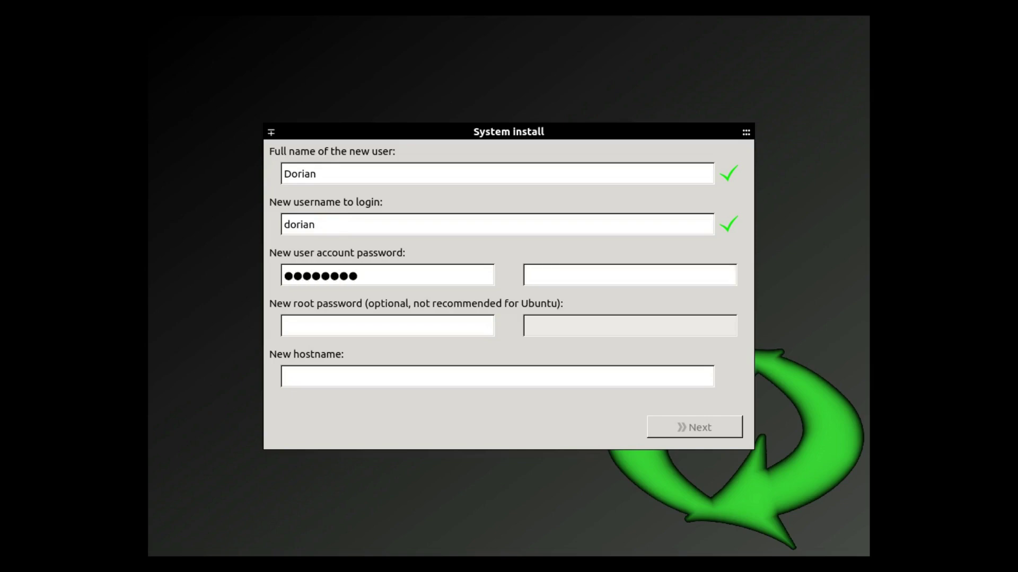
key("BackSpace")
key("BackSpace")
key("BackSpace")
key("BackSpace")
key("BackSpace")
key("BackSpace")
key("BackSpace")
key("BackSpace")
type("**********")
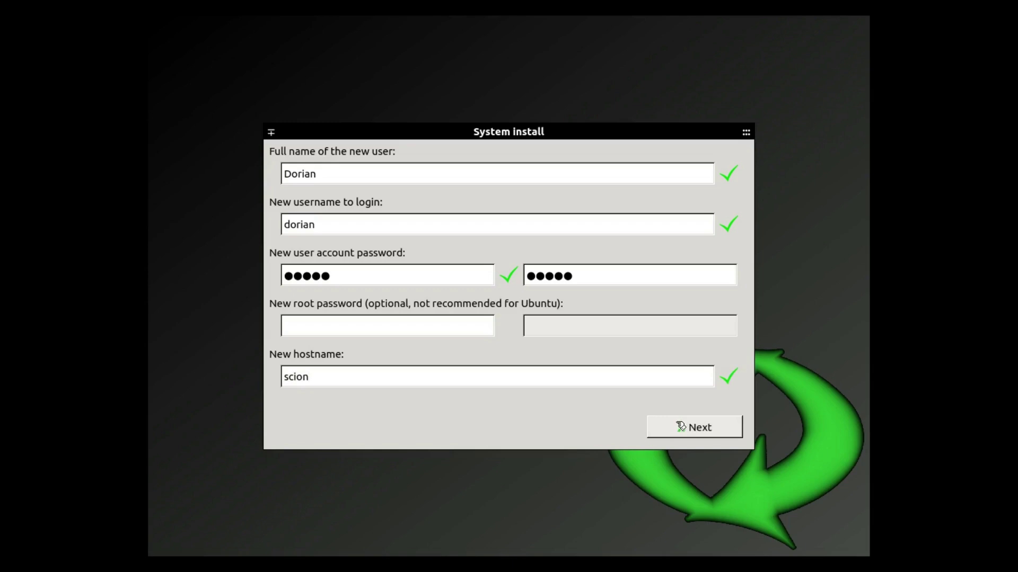
Move on to partition settings and assign / as the mount point for /dev/sda1
left_click(680, 425)
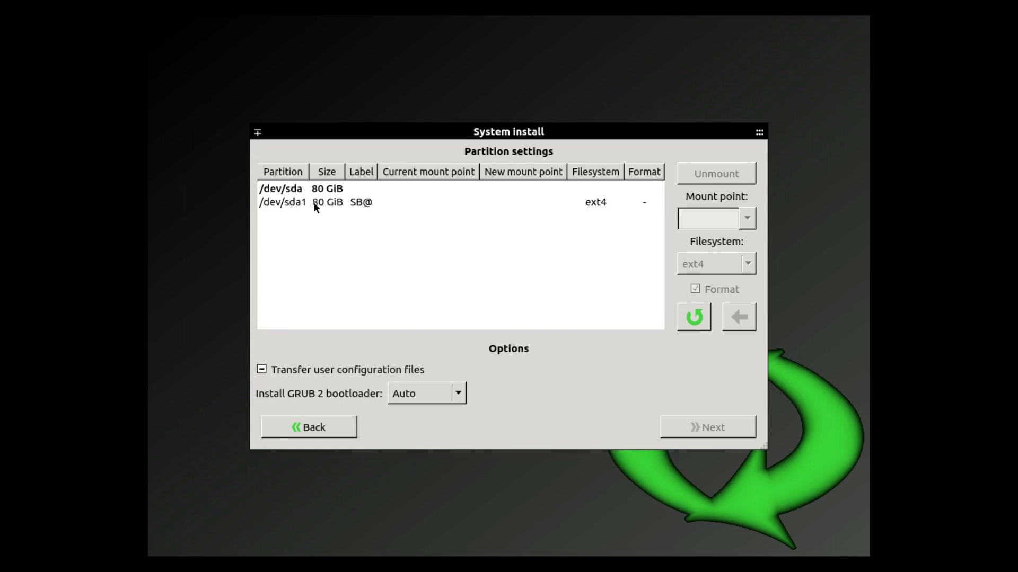
left_click(359, 204)
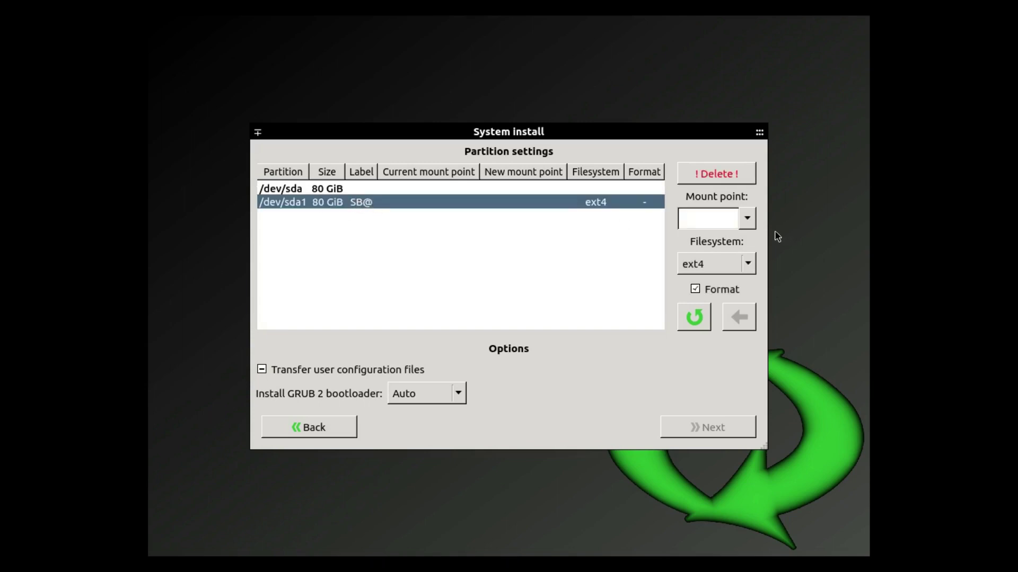
left_click(747, 217)
left_click(723, 231)
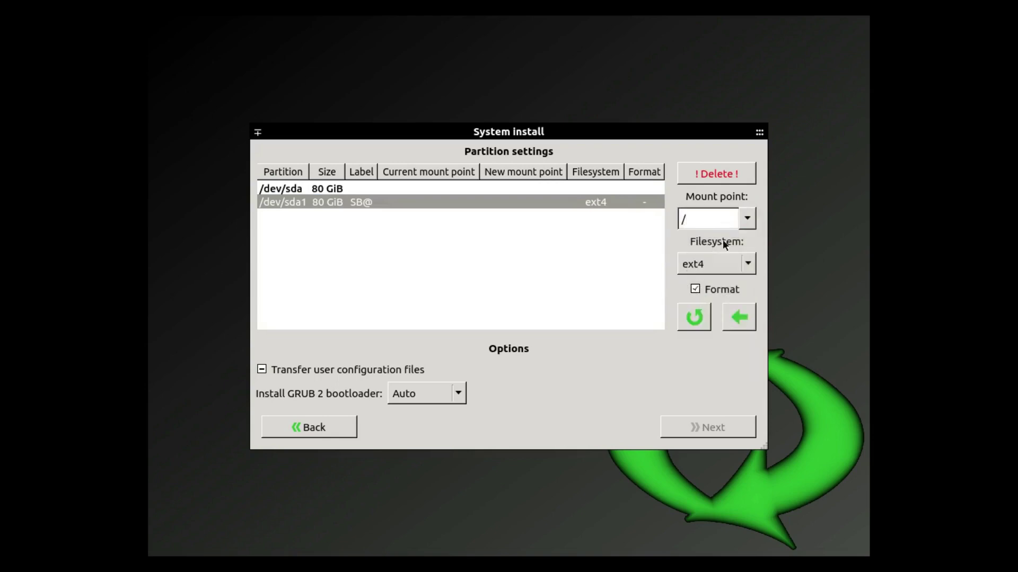
left_click(747, 321)
Delete /dev/sda1, leaving 80 GiB of free space on /dev/sda
left_click(707, 179)
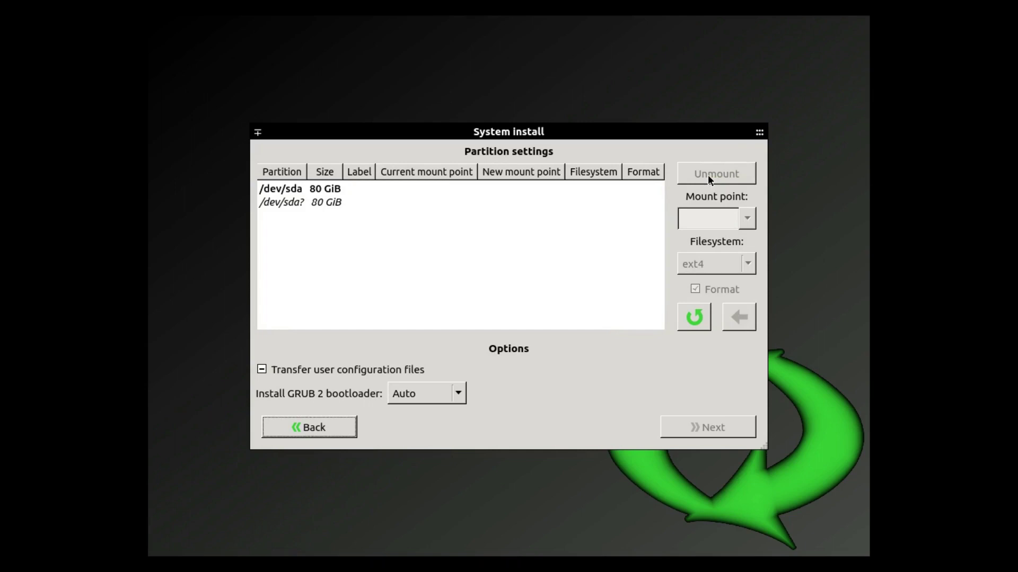
left_click(332, 201)
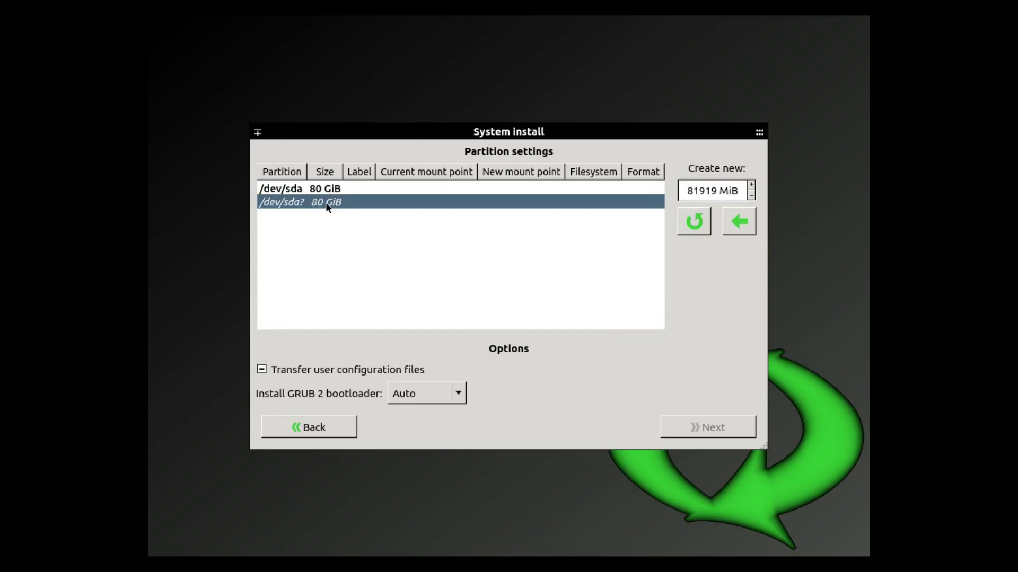
left_click(319, 190)
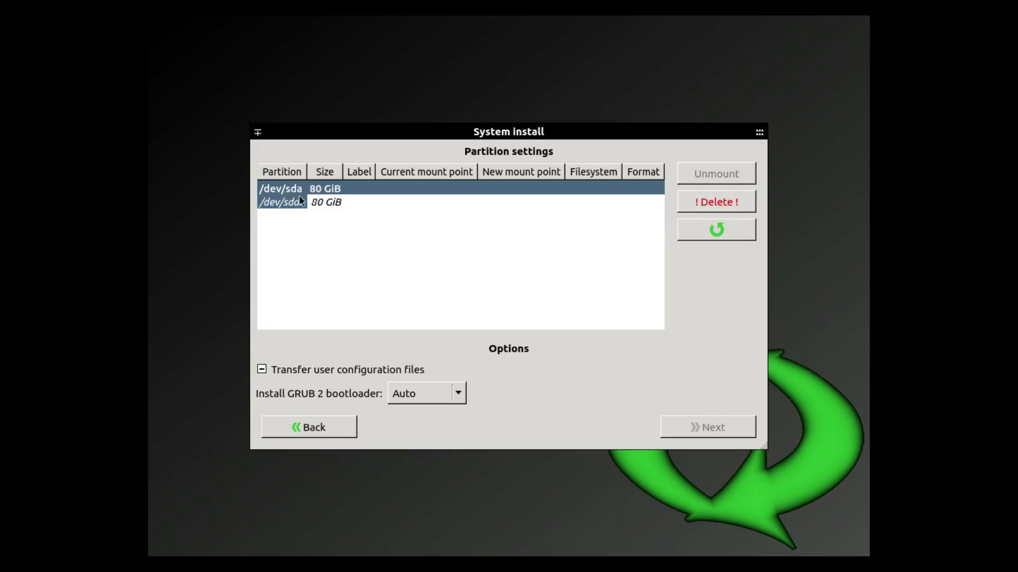
Split the free space into a 41919 MiB /dev/sda1 and a /dev/sda2 from the remainder
left_click(318, 203)
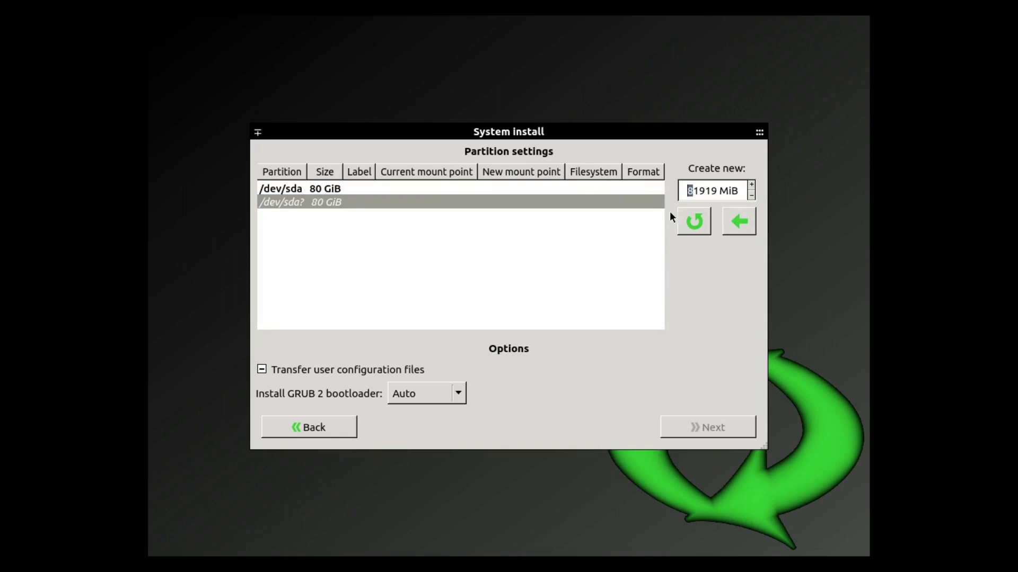
type("4")
left_click(737, 223)
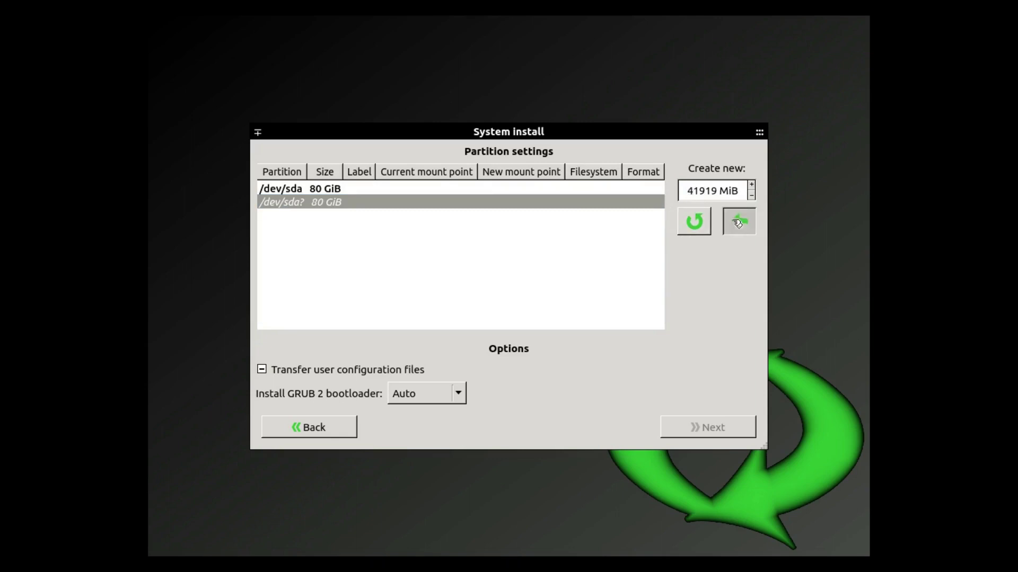
left_click(343, 200)
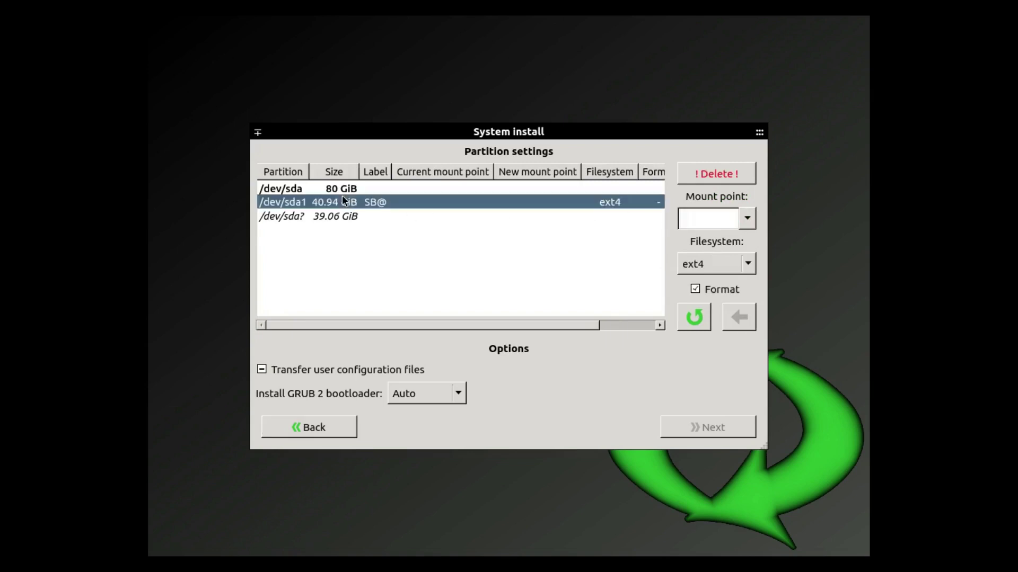
left_click(320, 215)
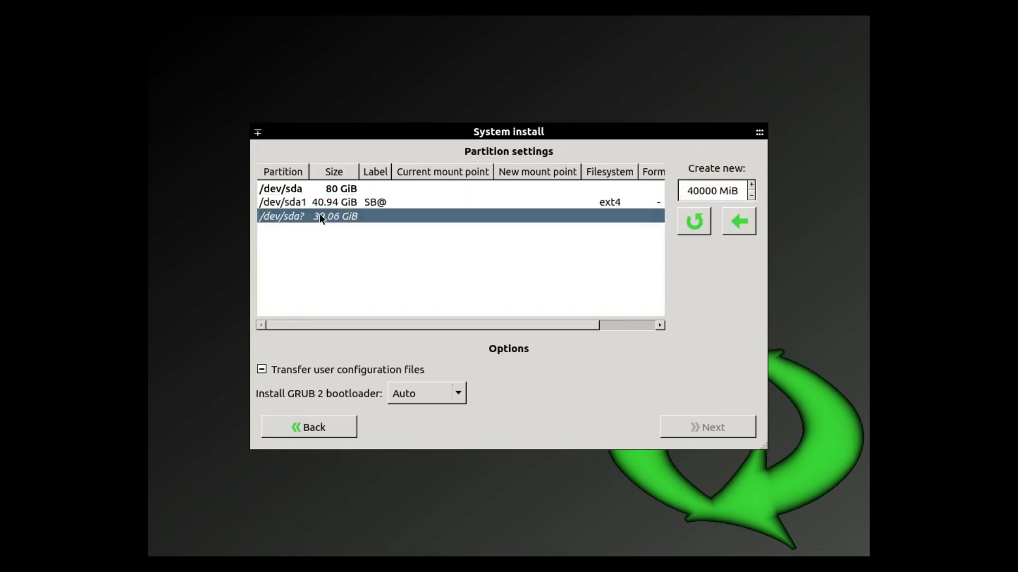
left_click(740, 222)
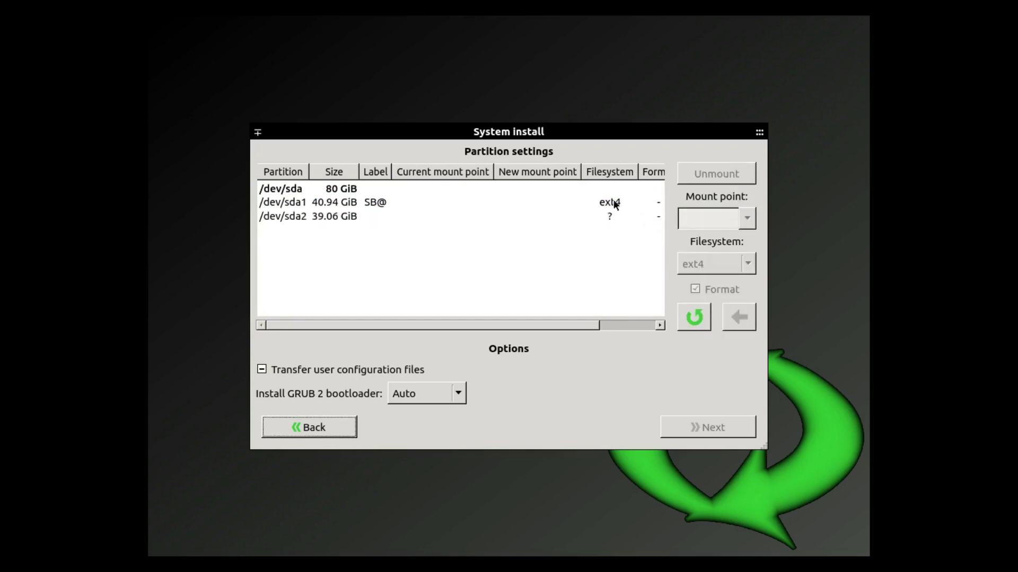
Assign / to /dev/sda1 and /home to /dev/sda2
left_click(615, 205)
left_click(744, 218)
left_click(718, 230)
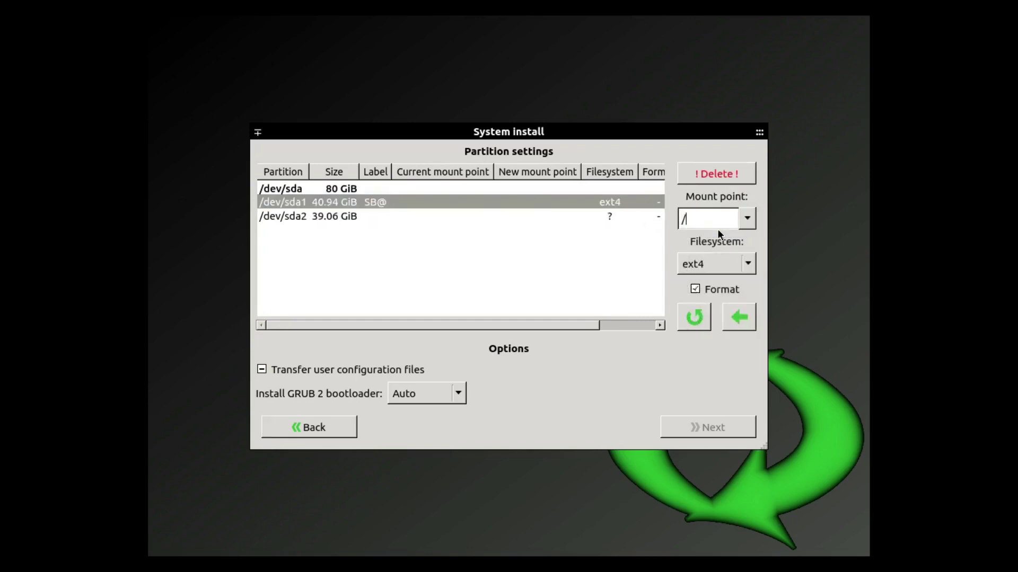
left_click(628, 217)
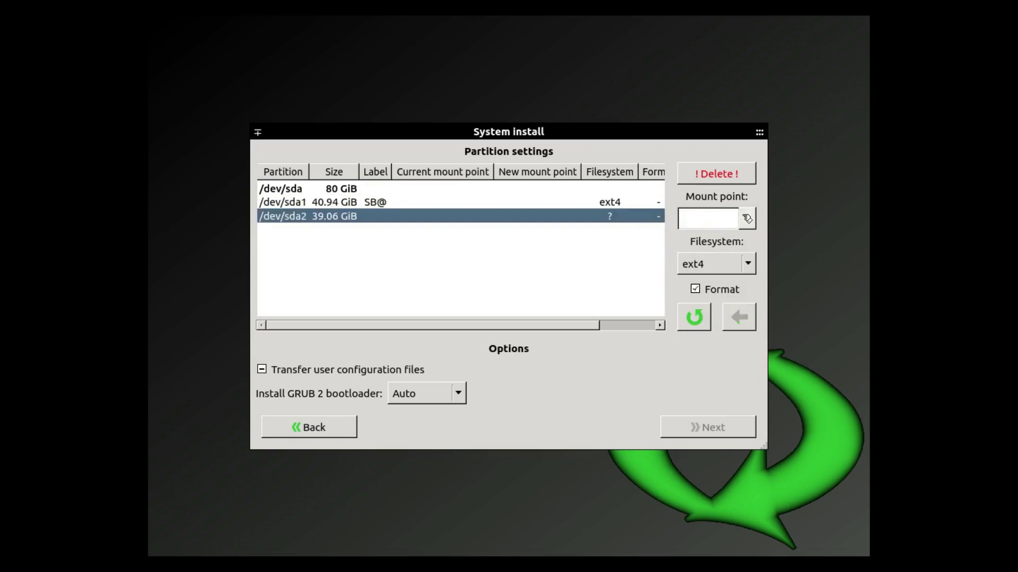
left_click(746, 218)
left_click(724, 244)
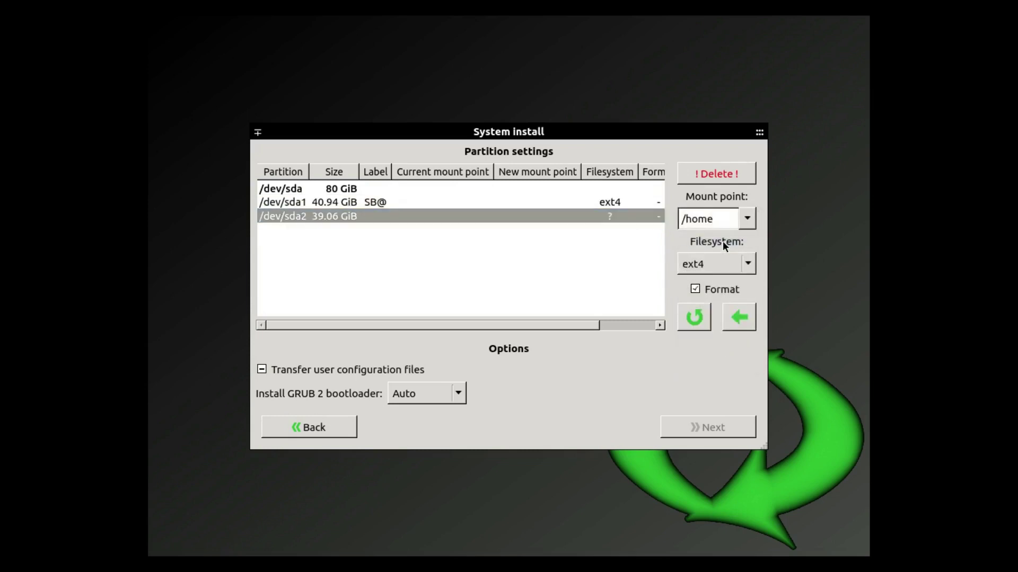
Delete both partitions and create one 81919 MiB partition using the whole disk
left_click(689, 175)
left_click(625, 204)
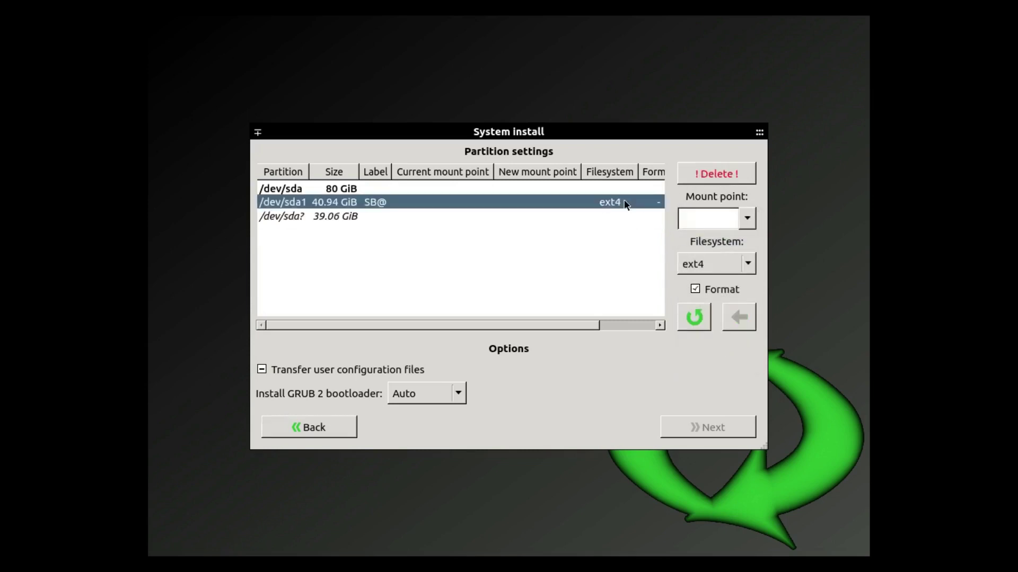
left_click(689, 174)
left_click(326, 202)
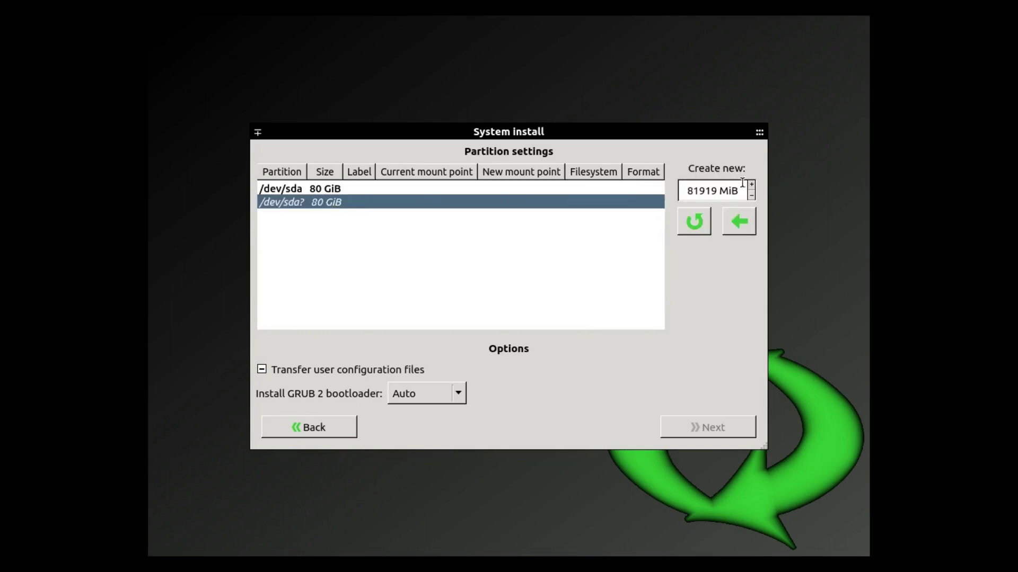
left_click(728, 219)
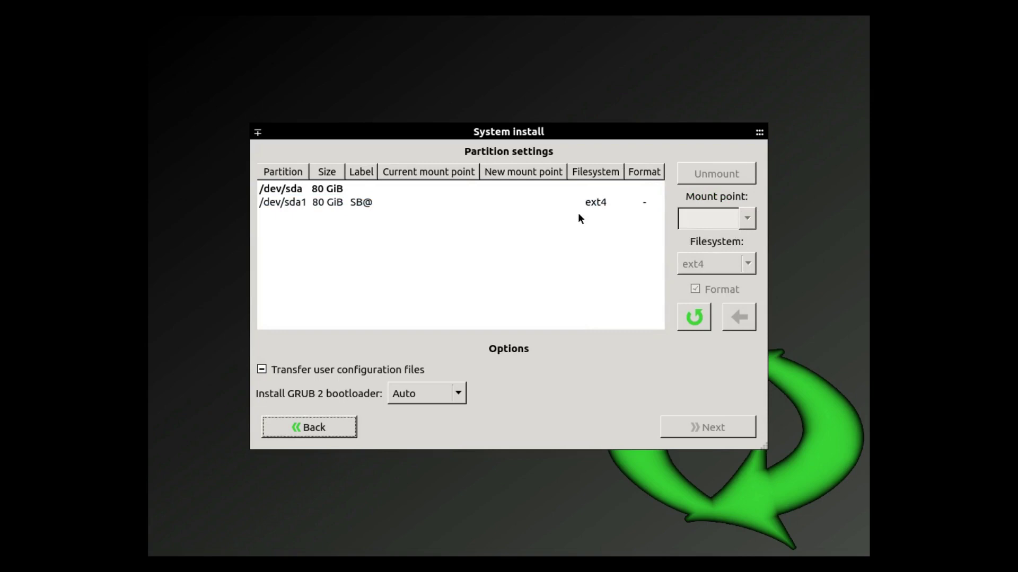
Set the new 80 GiB /dev/sda1 to mount at / and be formatted
left_click(582, 206)
left_click(752, 219)
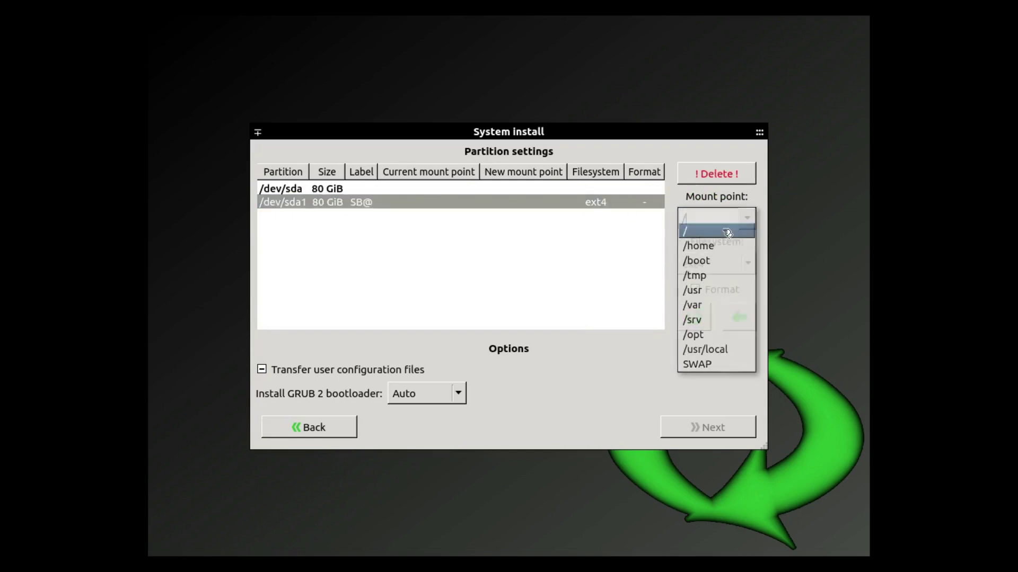
left_click(729, 230)
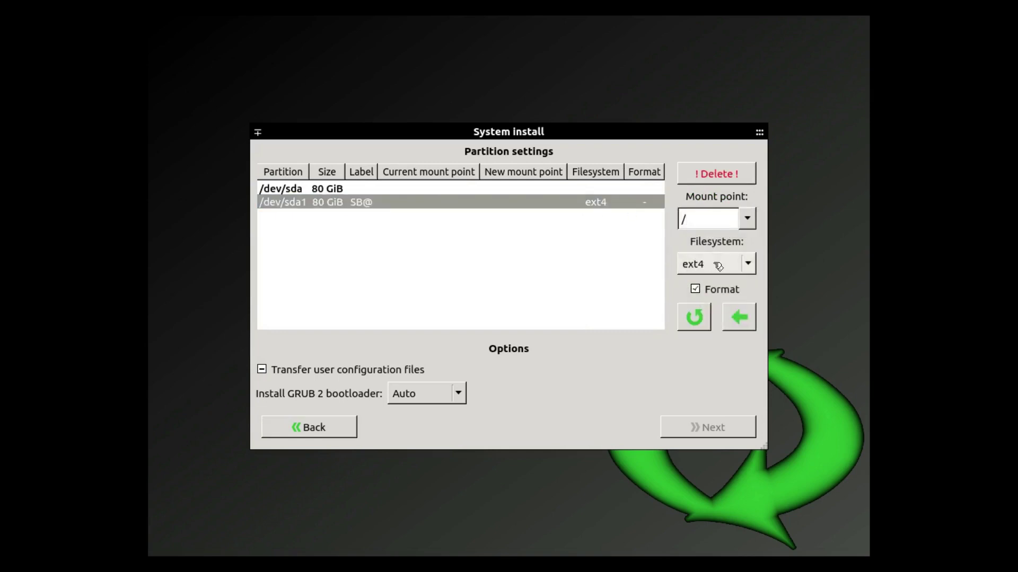
left_click(736, 314)
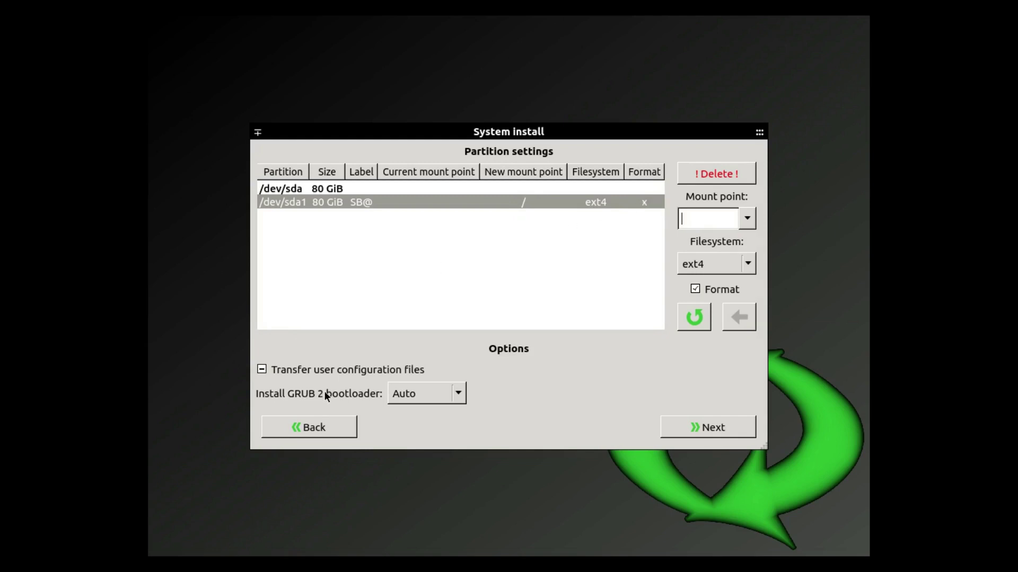
Keep the GRUB 2 bootloader on Auto and continue to the install confirmation
left_click(462, 393)
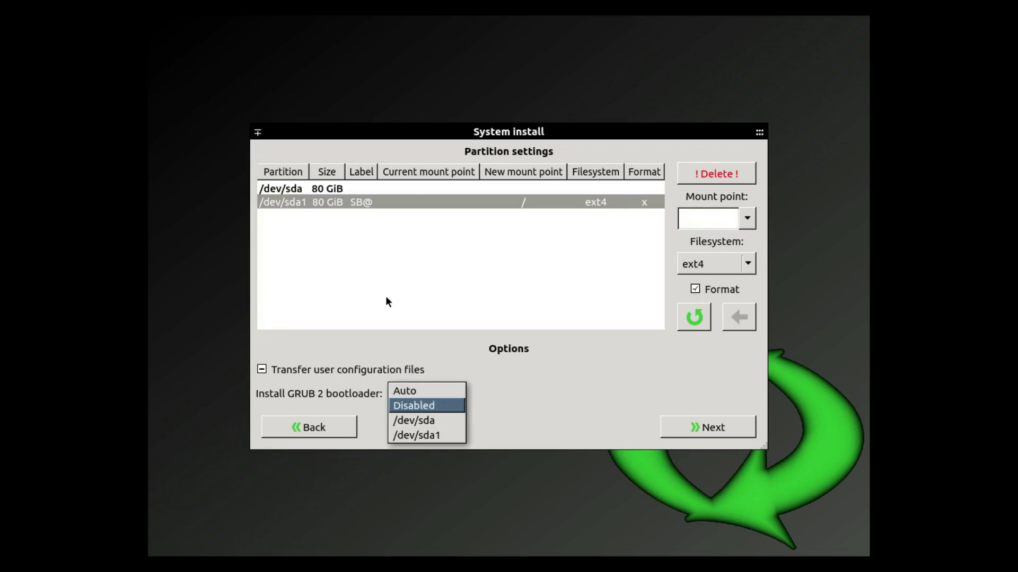
left_click(695, 397)
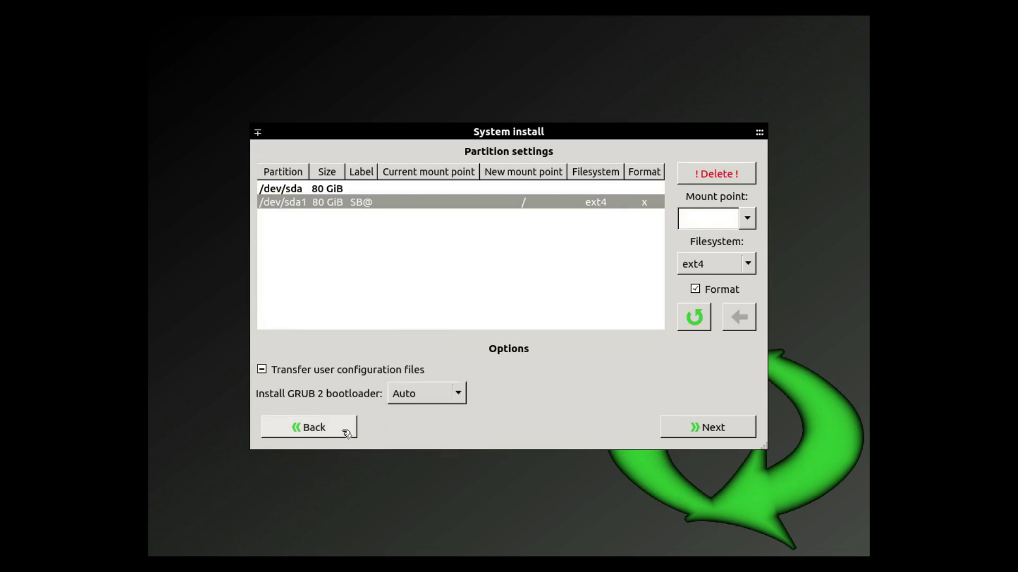
left_click(724, 428)
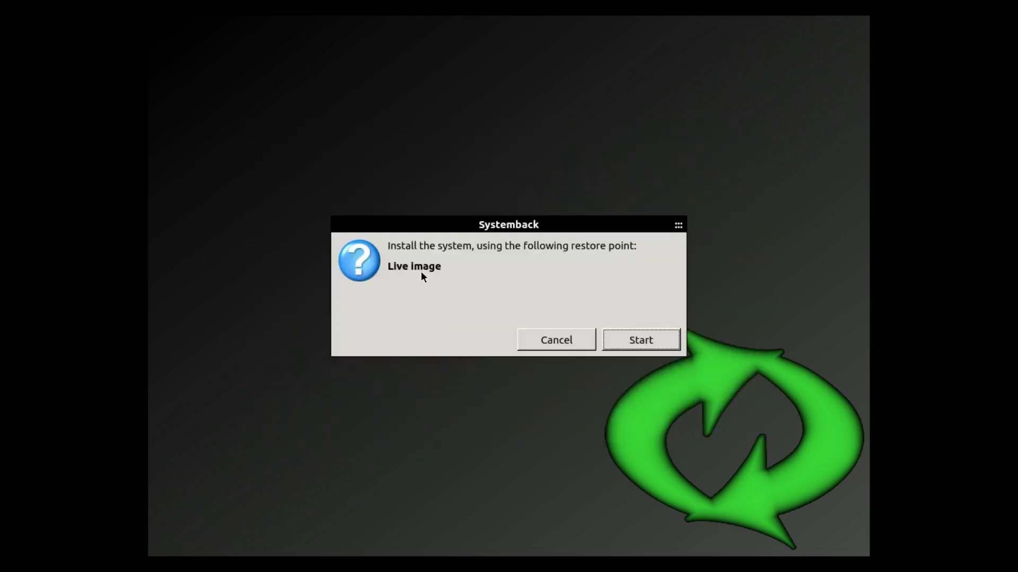
Install the system from the Live image and acknowledge the completion message
left_click(642, 343)
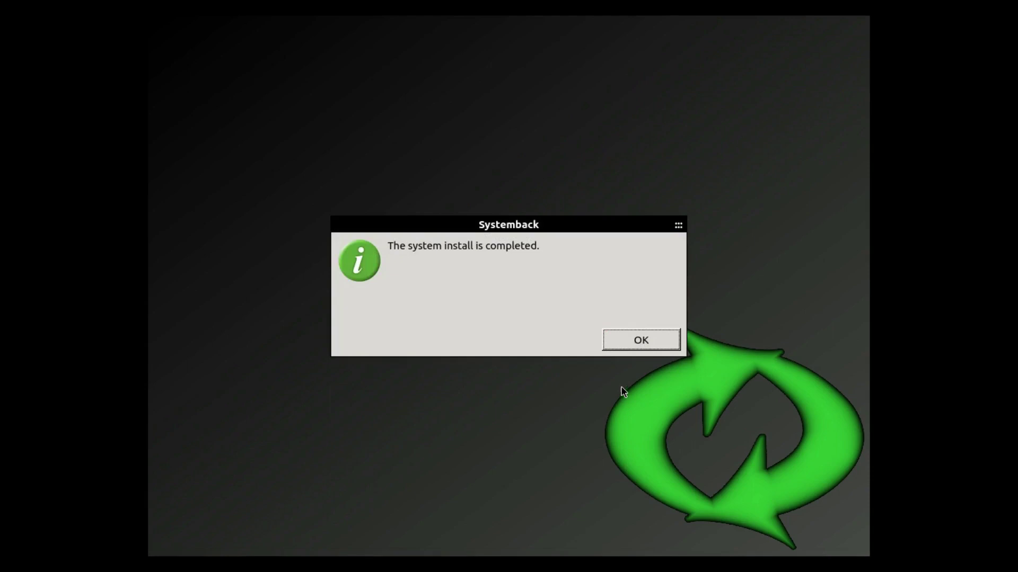
left_click(633, 342)
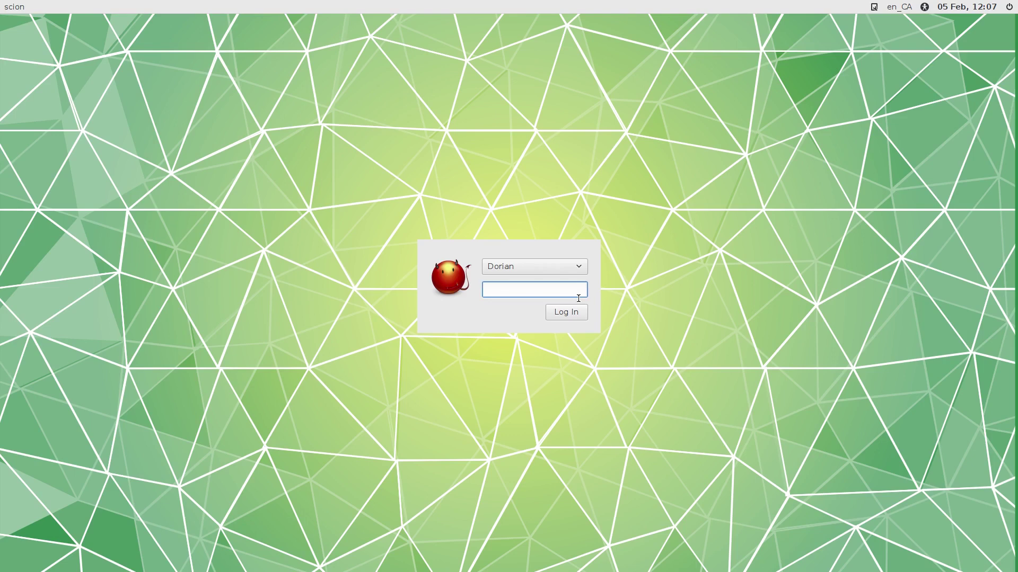
Choose the user account on the login screen and focus the password field
left_click(581, 269)
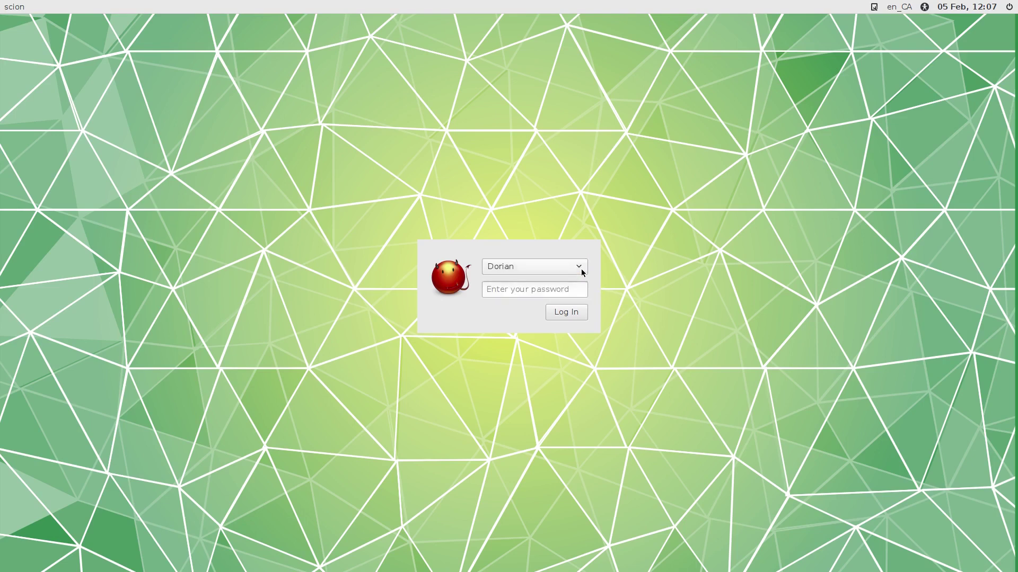
left_click(539, 264)
left_click(529, 289)
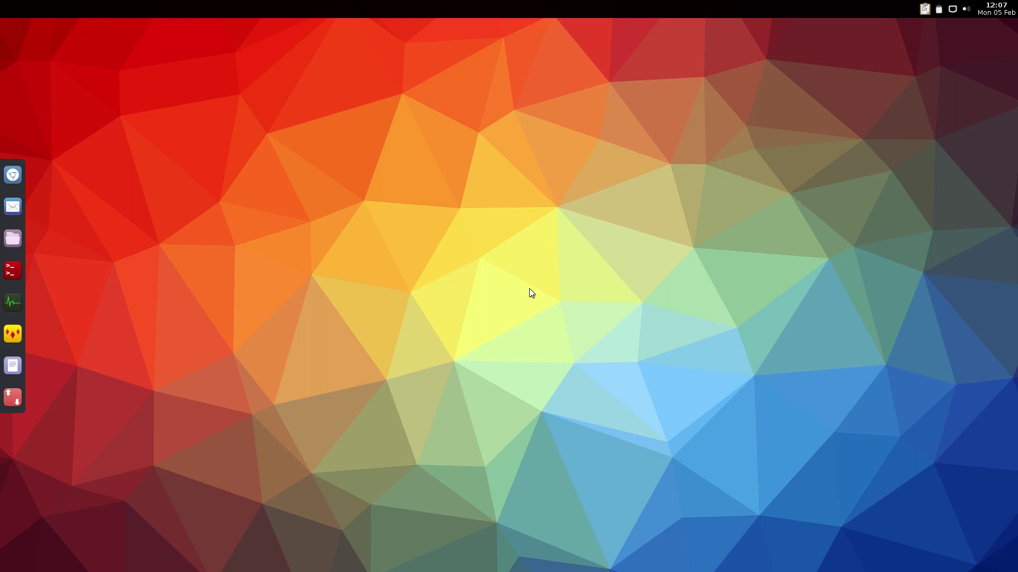
right_click(402, 108)
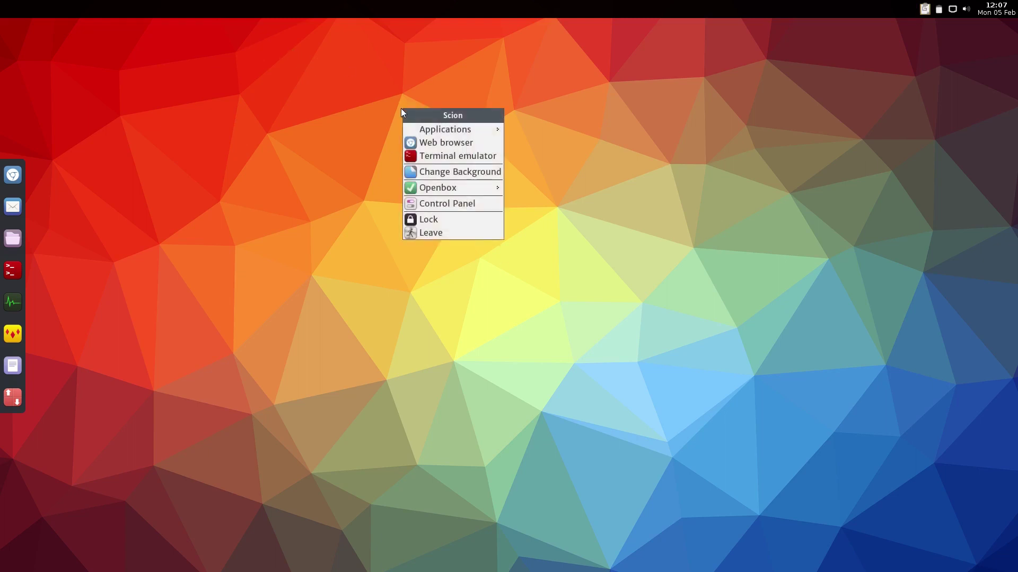
left_click(468, 207)
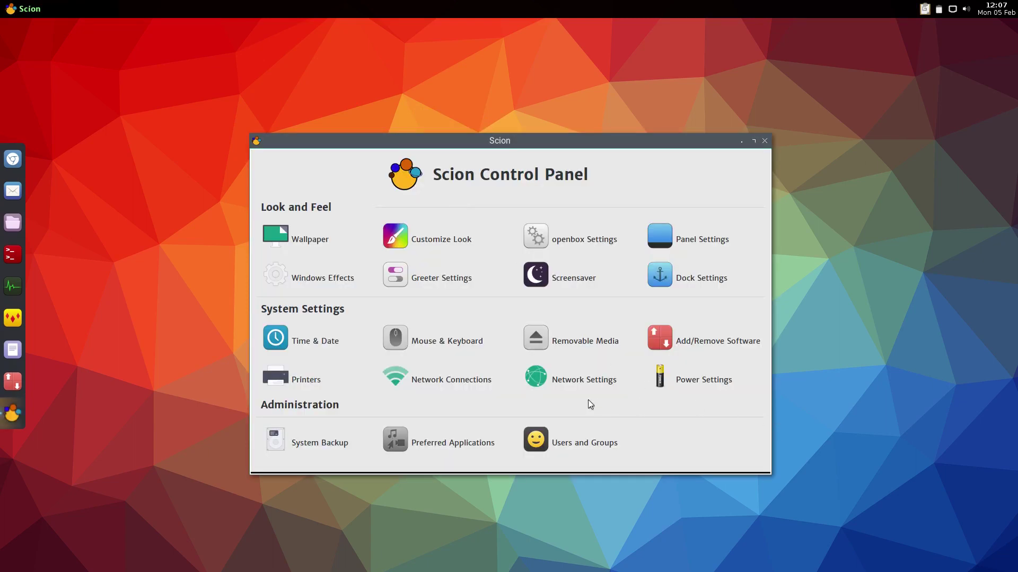
left_click(572, 443)
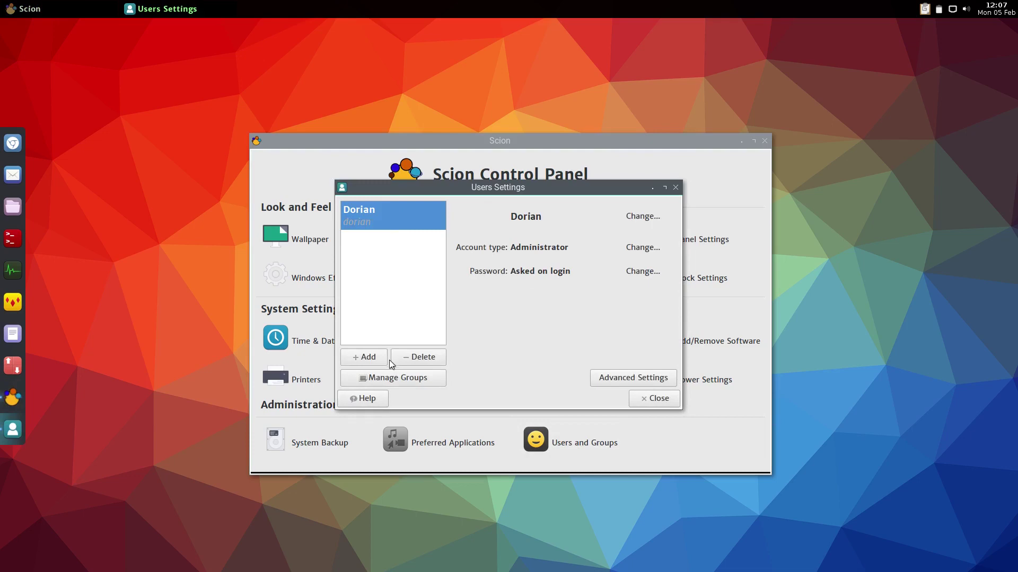
left_click(383, 377)
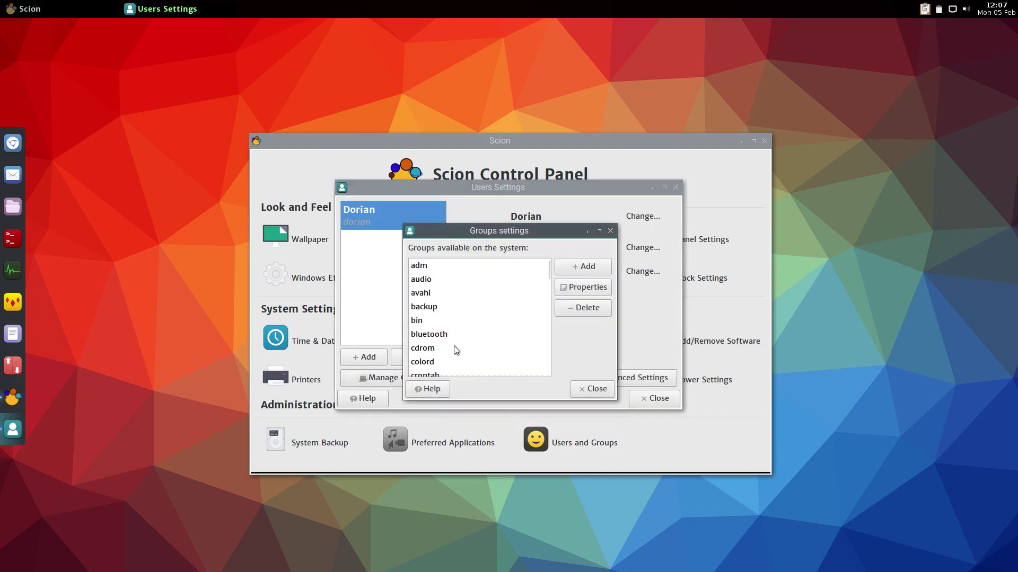
left_click(606, 393)
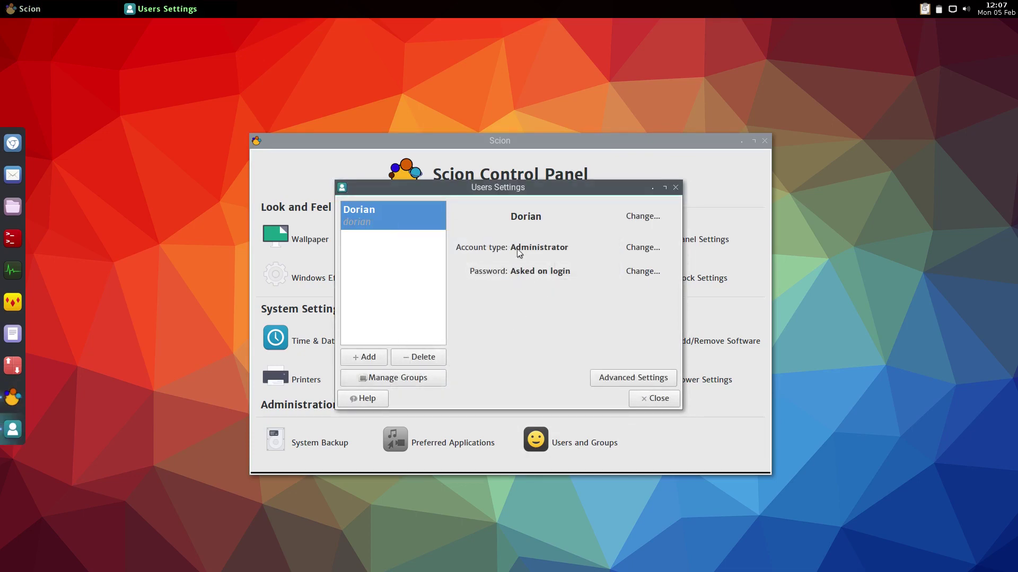
left_click(617, 379)
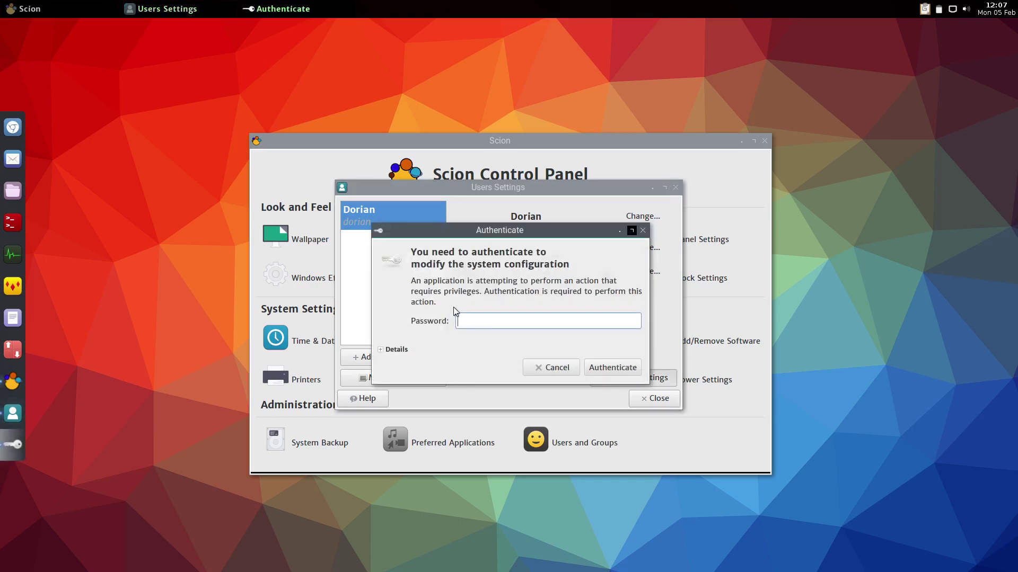
key("Return")
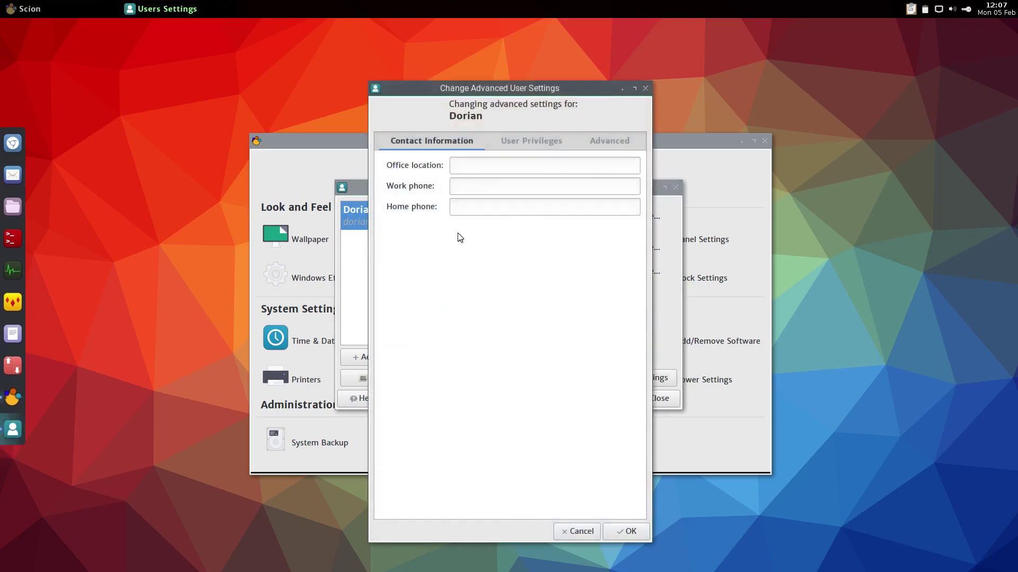
left_click(509, 143)
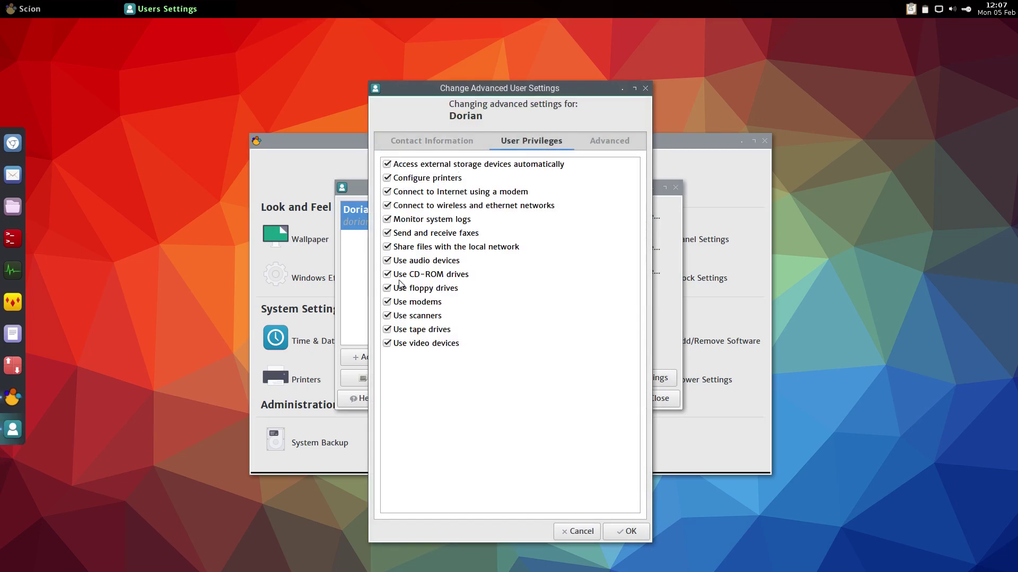
left_click(581, 531)
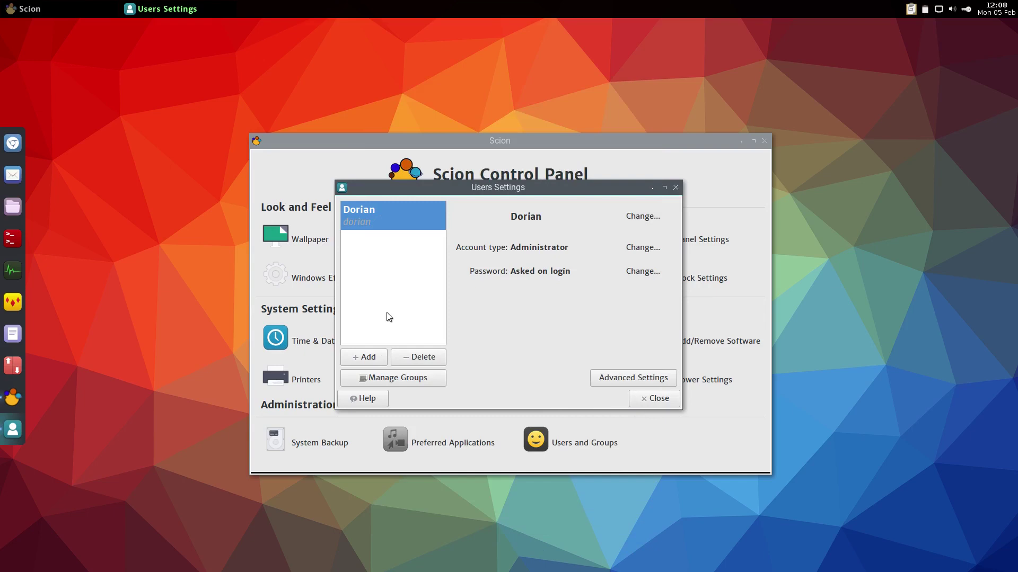
left_click(652, 397)
left_click(764, 138)
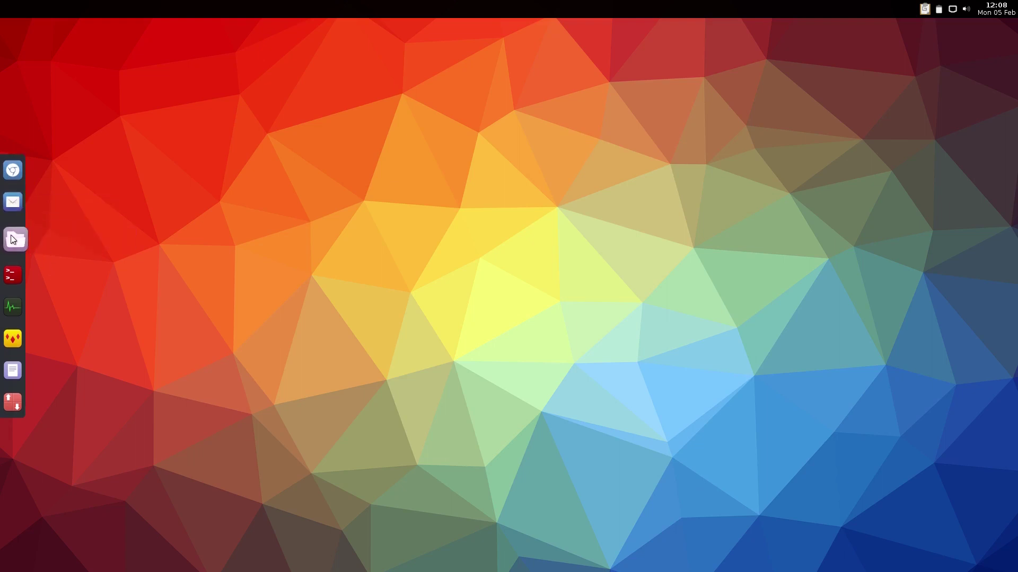
Open PCManFM, move it up-left, hide hidden files, and briefly browse Applications > Preferences
left_click(10, 235)
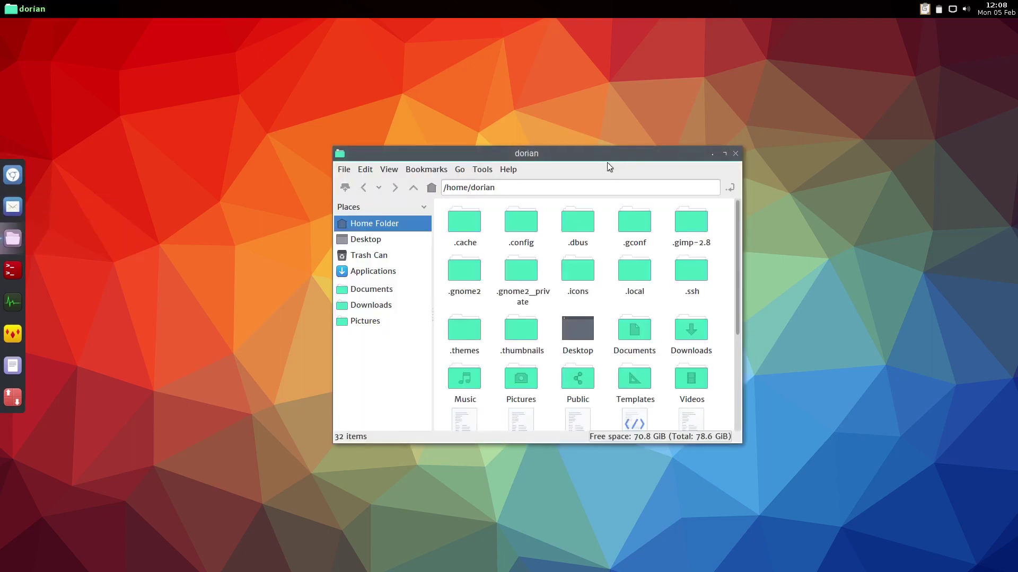
left_click_drag(596, 150, 360, 70)
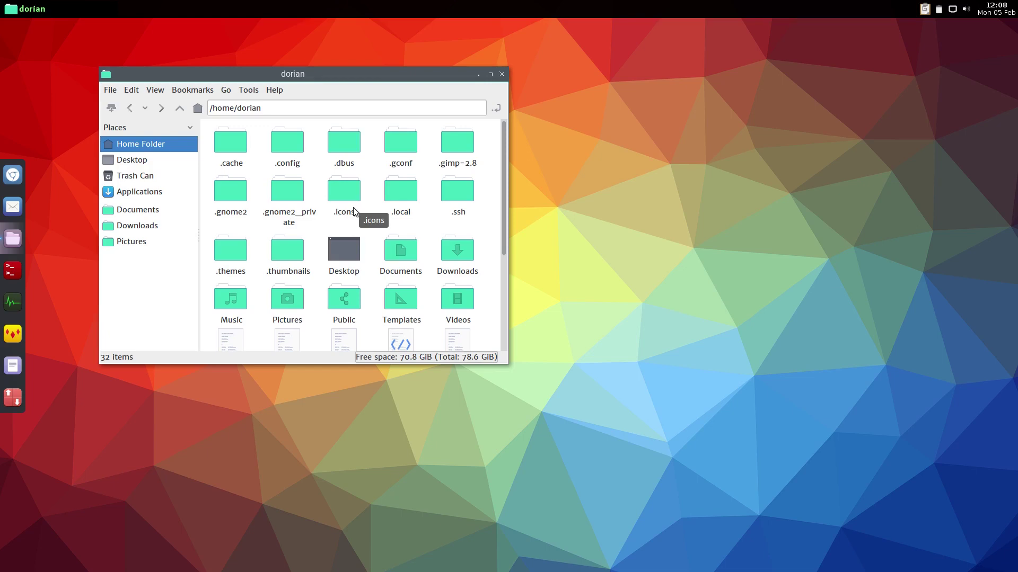
key("ctrl+h")
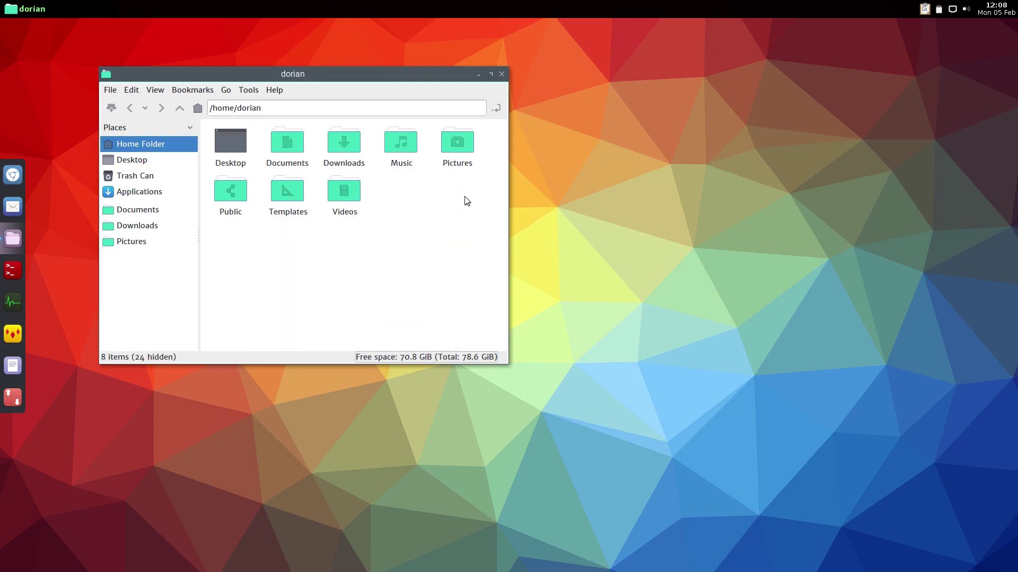
left_click(128, 195)
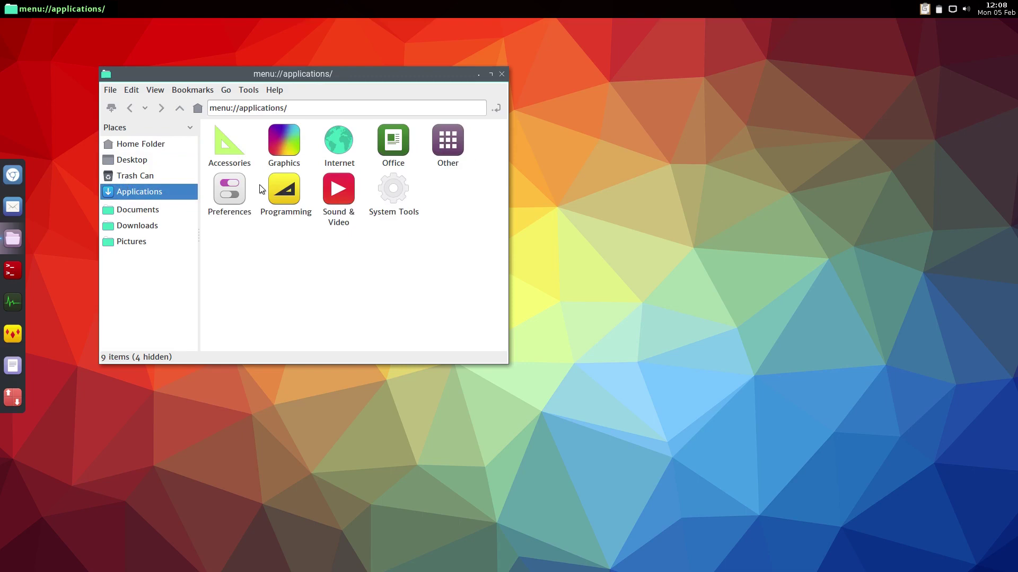
double_click(235, 192)
key("alt+Left")
key("alt+Left")
Launch Thunar from Applications > System Tools in the desktop menu
right_click(610, 104)
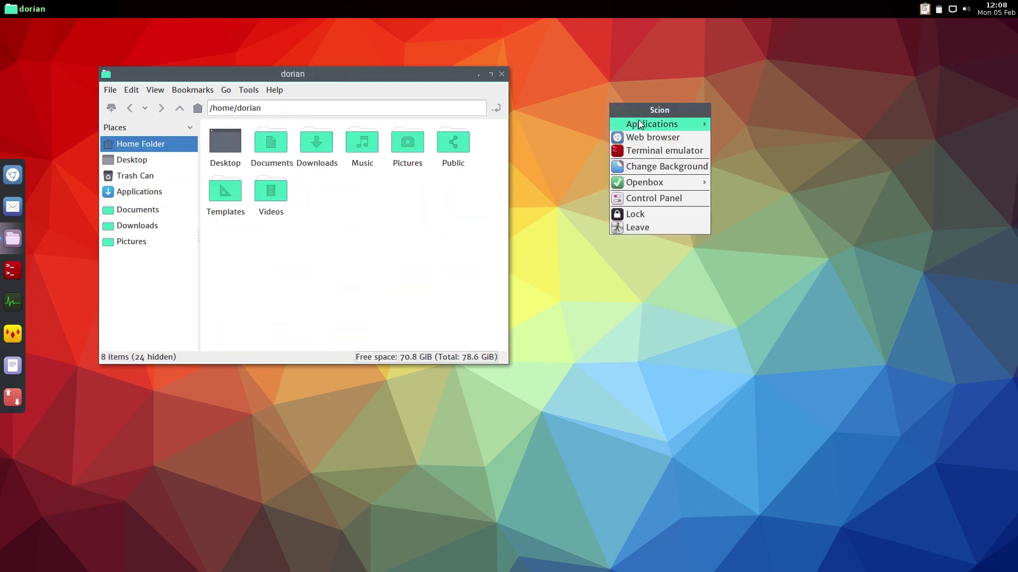
mouse_move(639, 124)
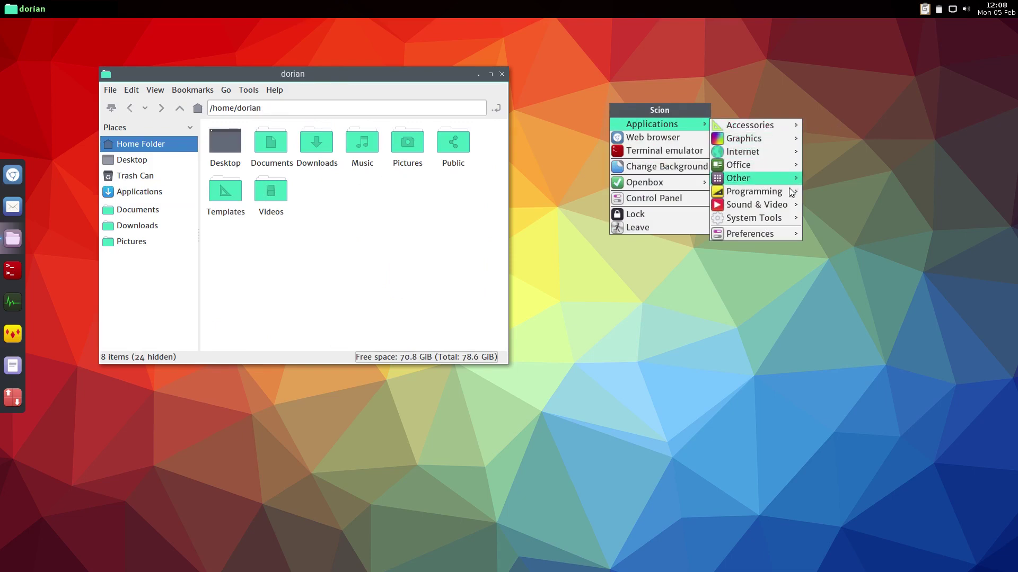
mouse_move(778, 218)
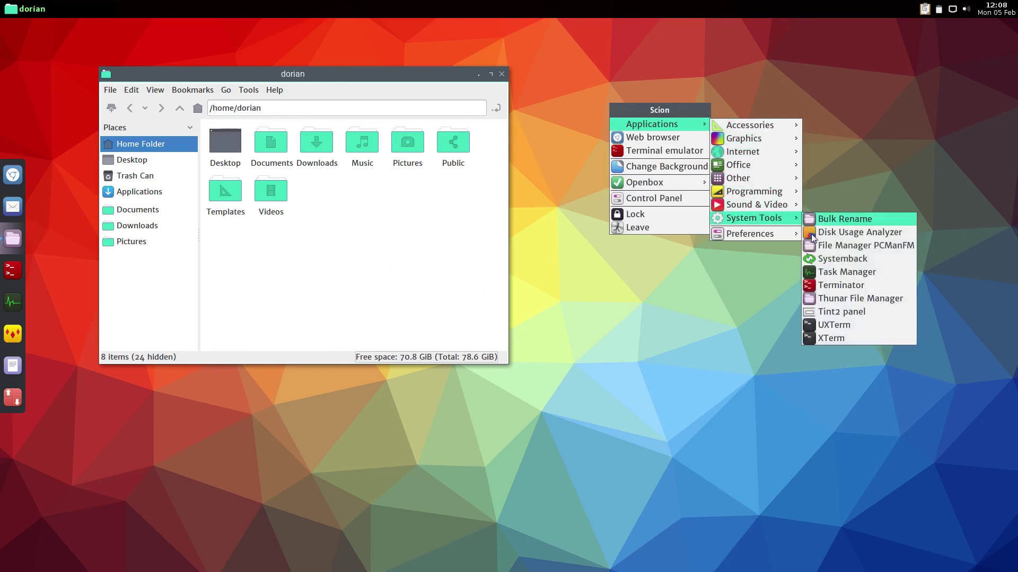
left_click(829, 298)
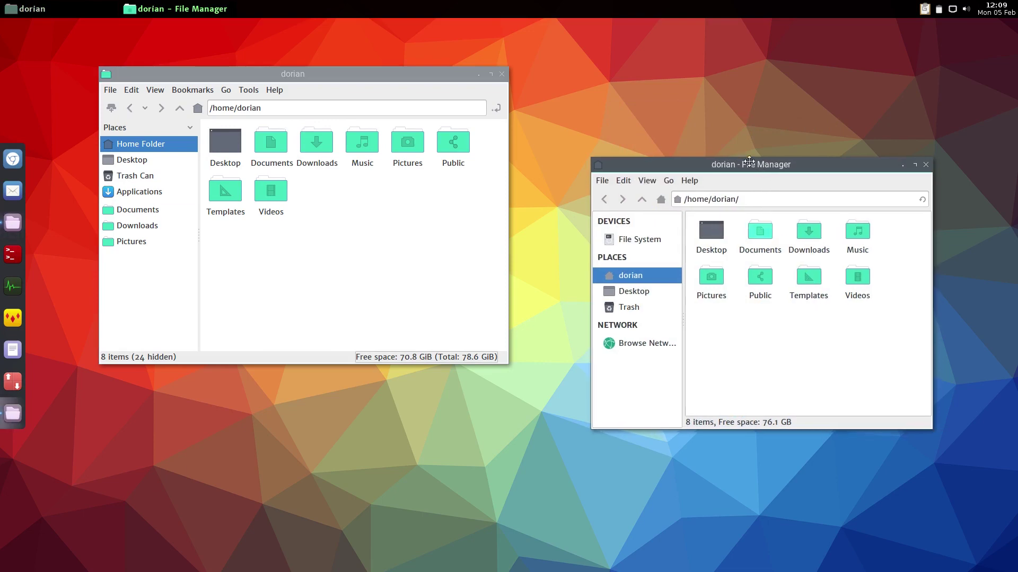
Move and widen Thunar, pin it to the dock, and move its entry higher
left_click_drag(762, 173, 610, 98)
left_click_drag(778, 350, 816, 372)
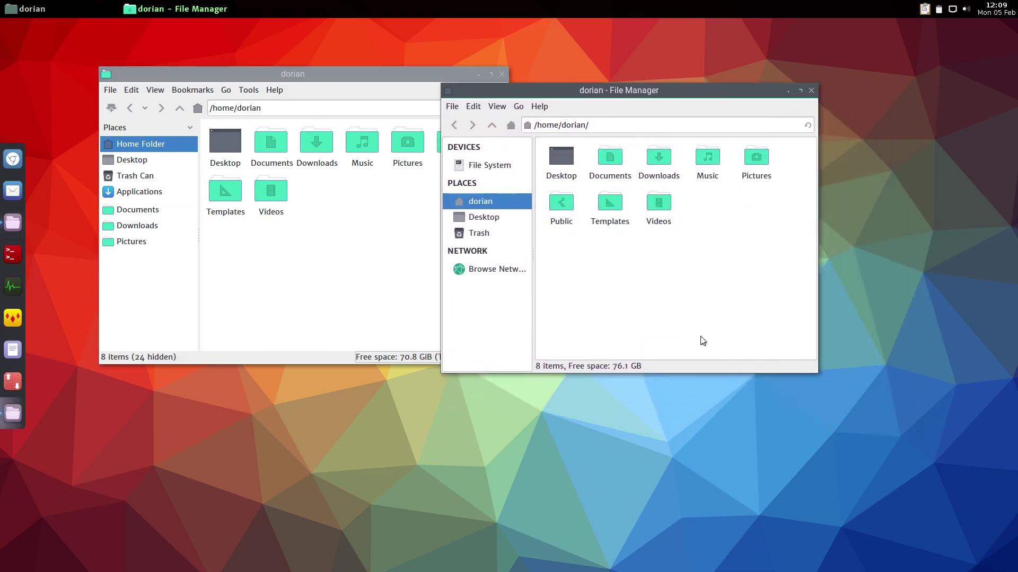
right_click(15, 415)
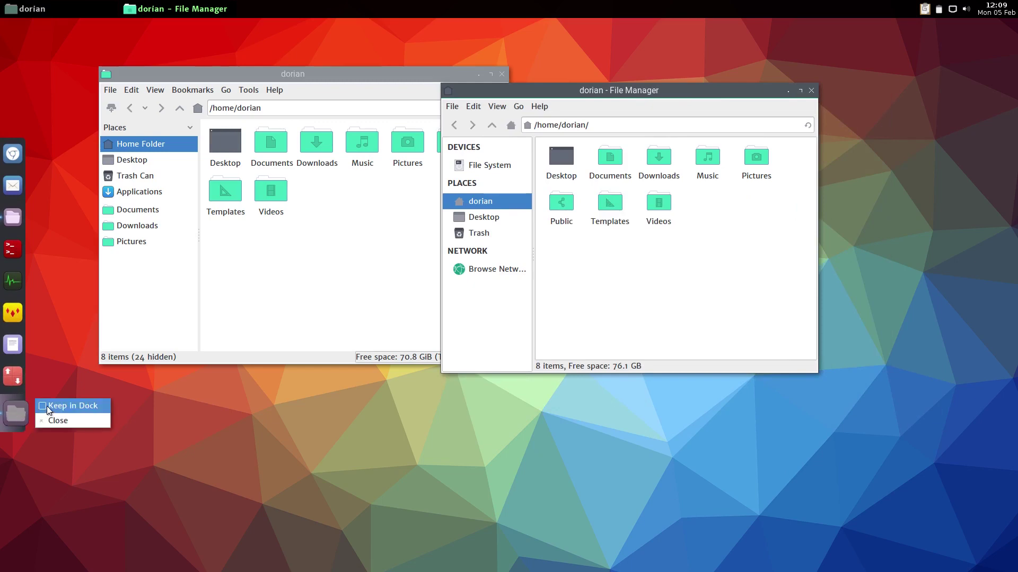
left_click(46, 405)
left_click_drag(20, 417, 11, 254)
Unpin PCManFM from the dock, close its window, and minimise then restore Thunar
right_click(10, 254)
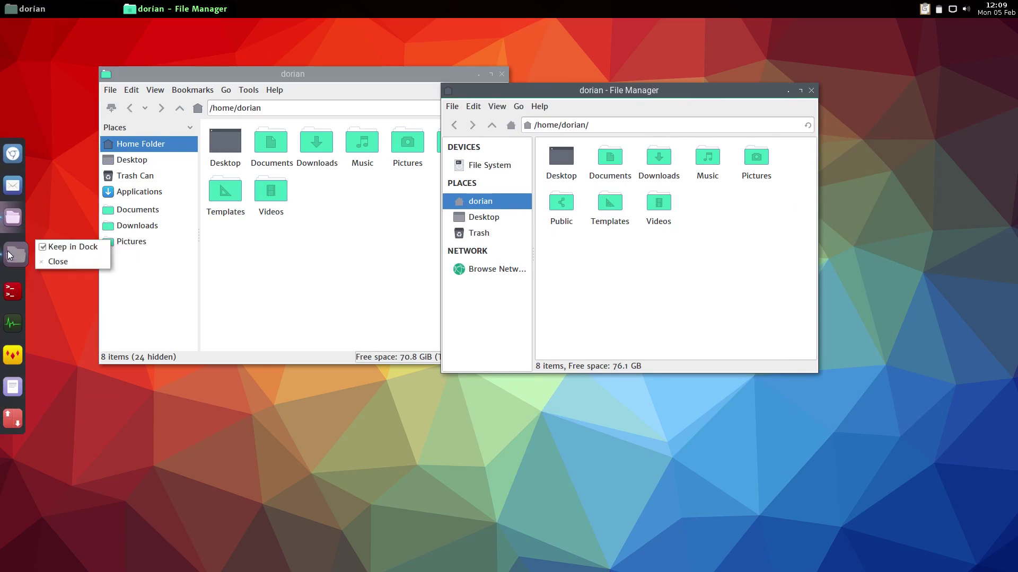
left_click(53, 246)
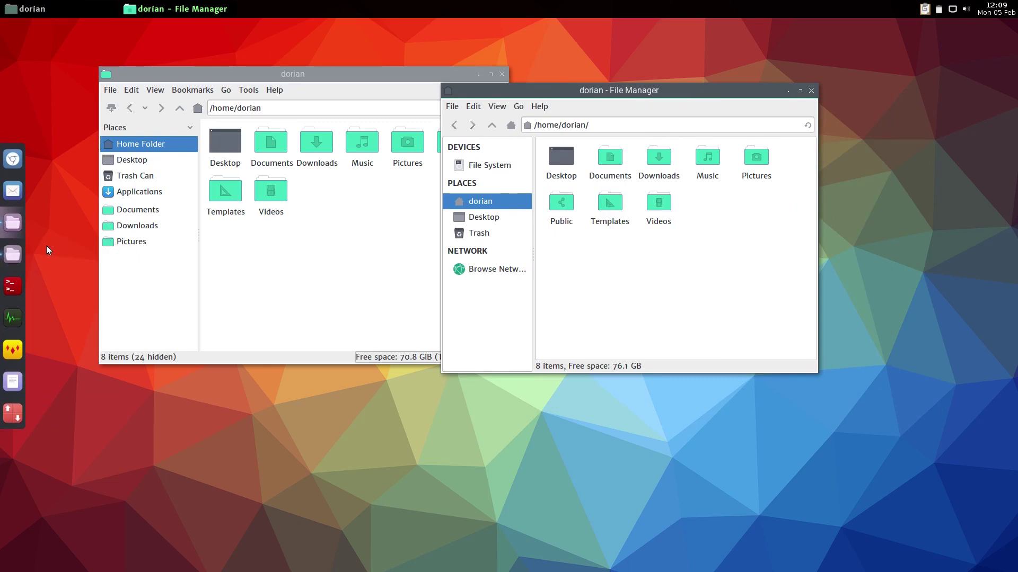
left_click(13, 257)
right_click(14, 259)
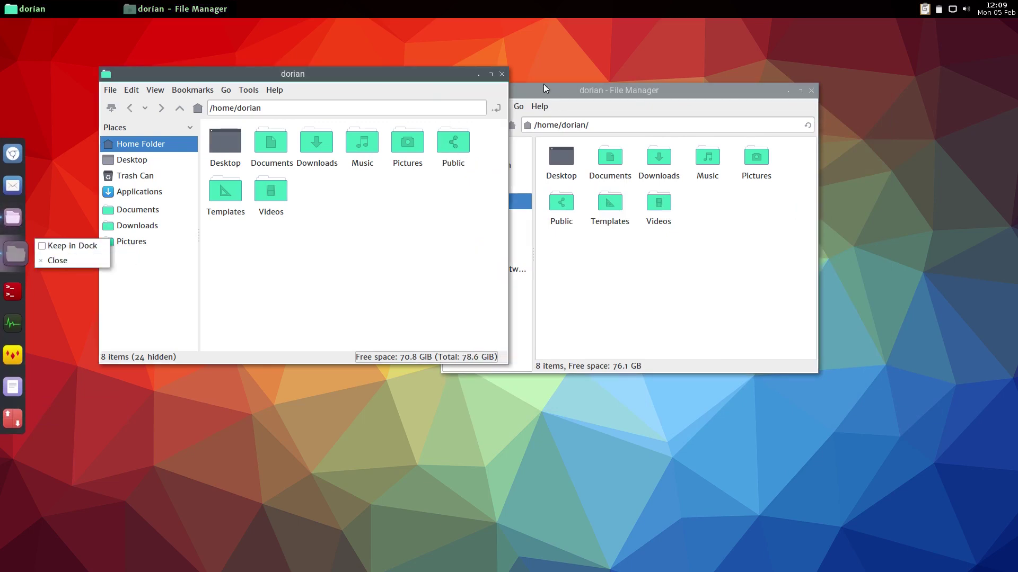
left_click(502, 74)
left_click(500, 75)
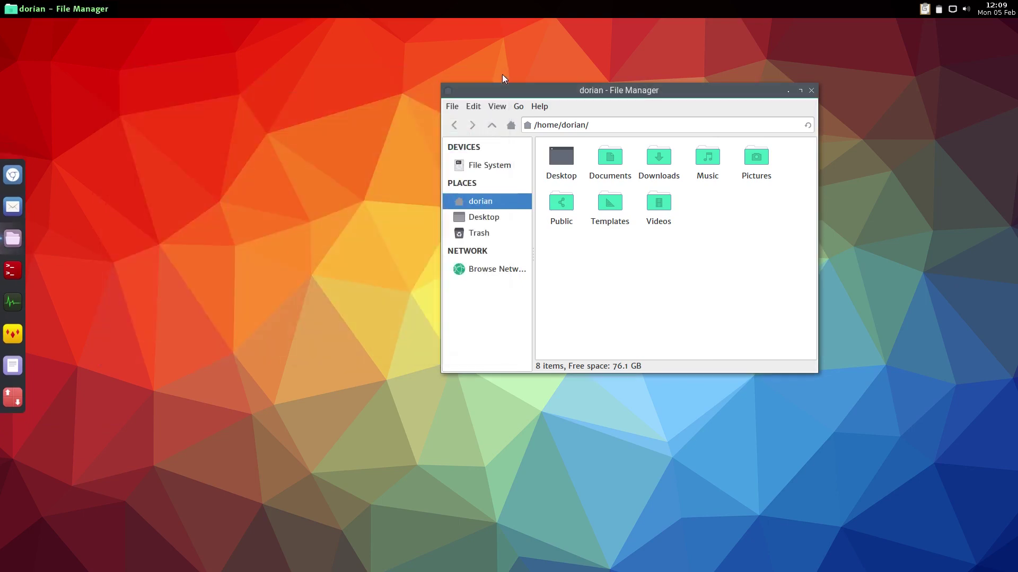
left_click(13, 239)
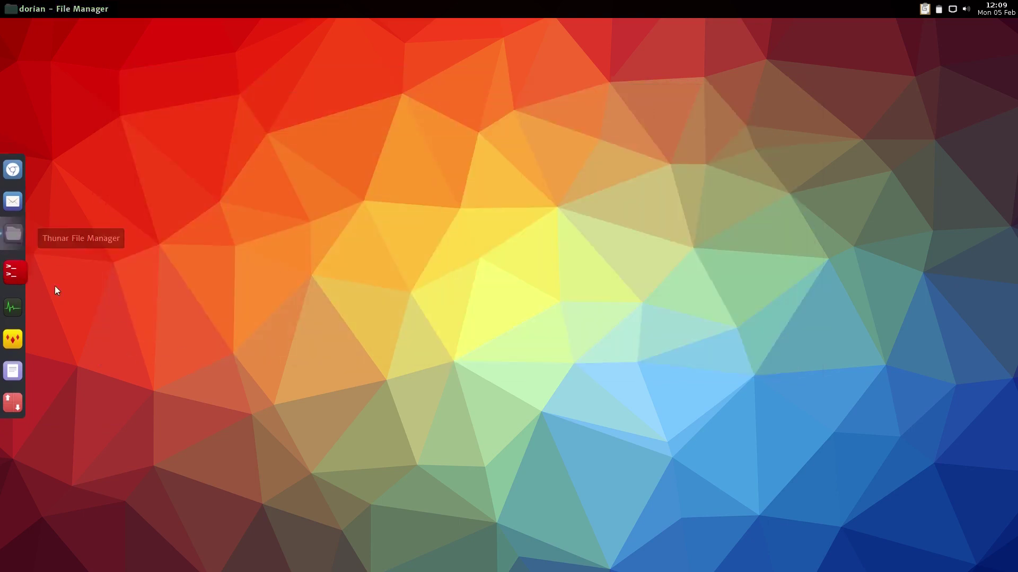
left_click(13, 239)
Launch the calculator from the desktop menu and pin it to the dock
right_click(128, 267)
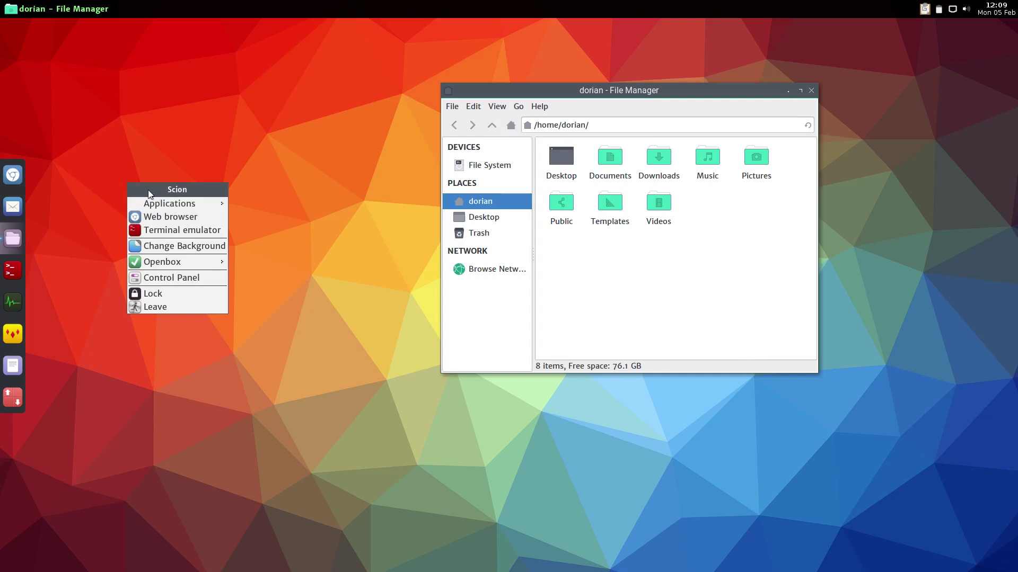
mouse_move(155, 203)
mouse_move(251, 206)
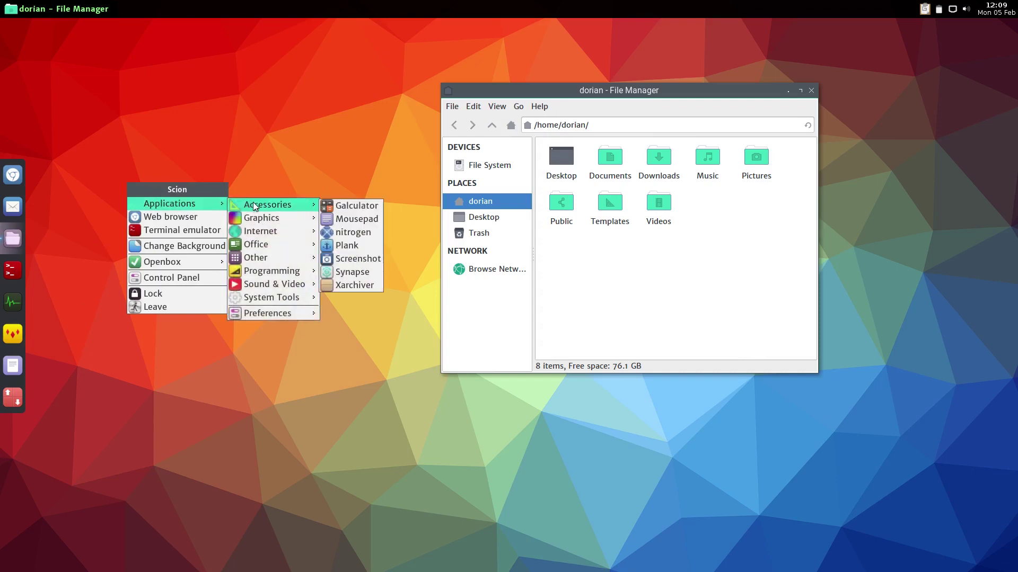
left_click(341, 211)
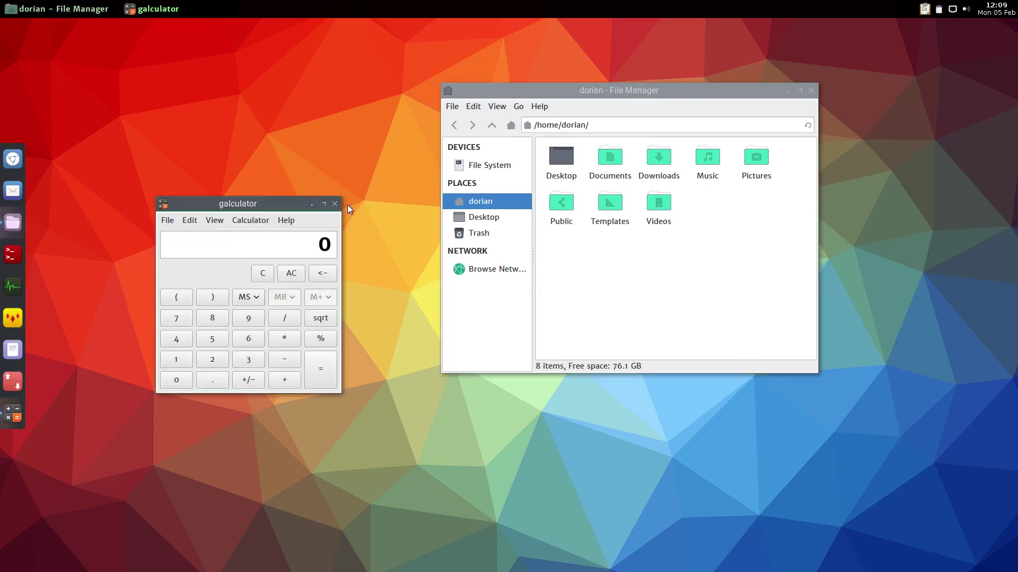
right_click(13, 414)
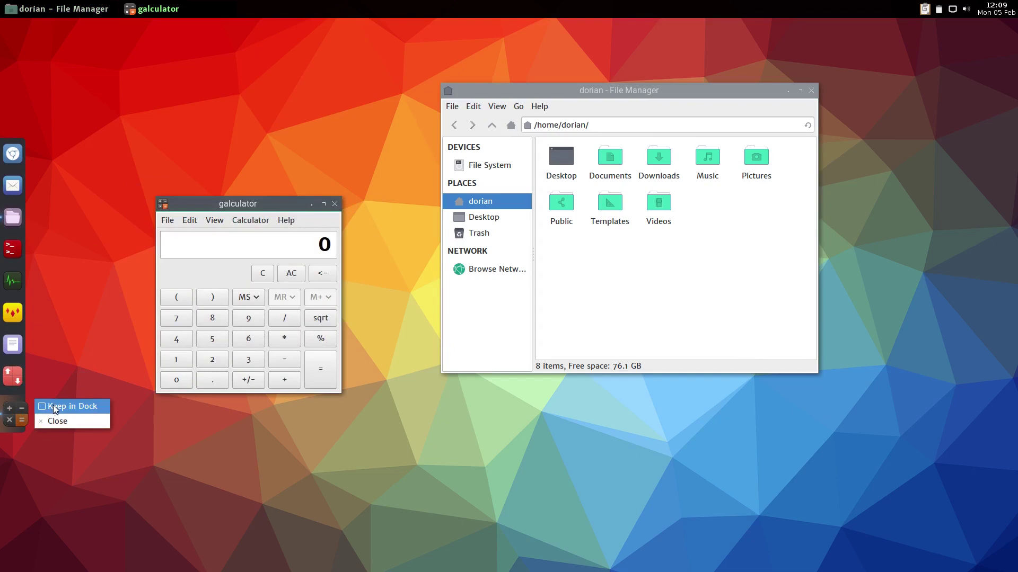
left_click(53, 405)
Close the calculator, reopen it from the dock and close it, then maximise the file manager
left_click(335, 205)
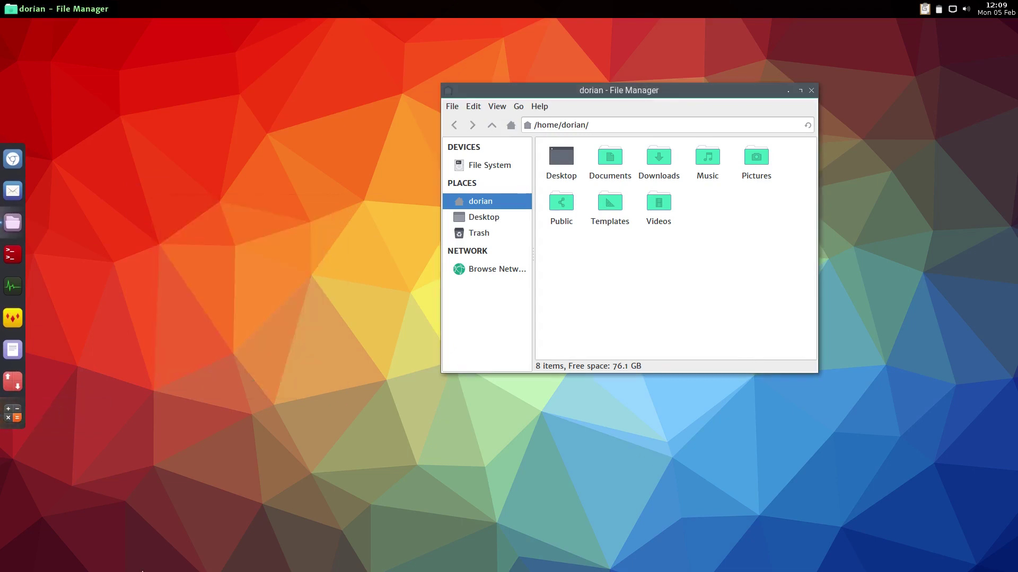
left_click(13, 413)
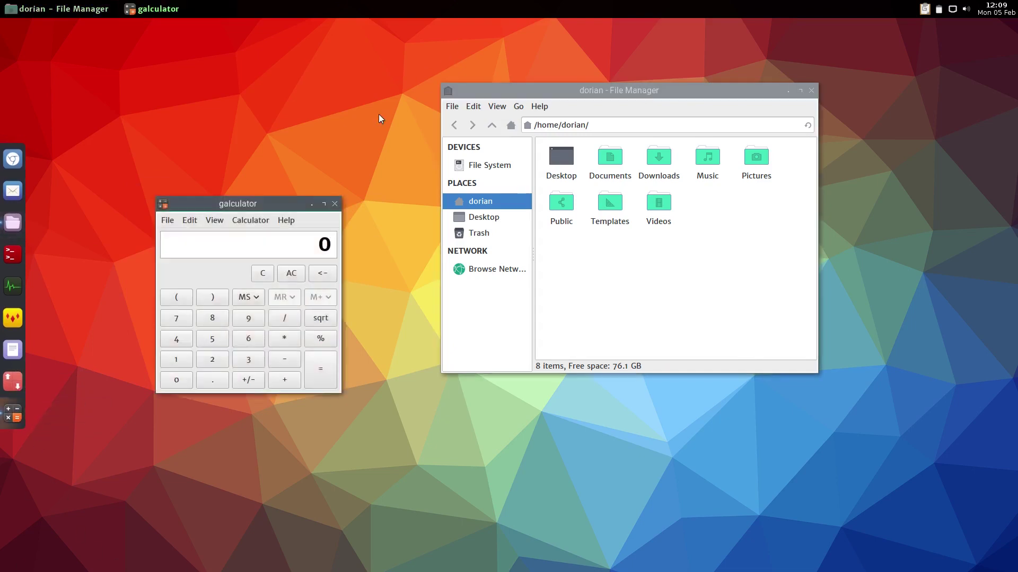
left_click(335, 204)
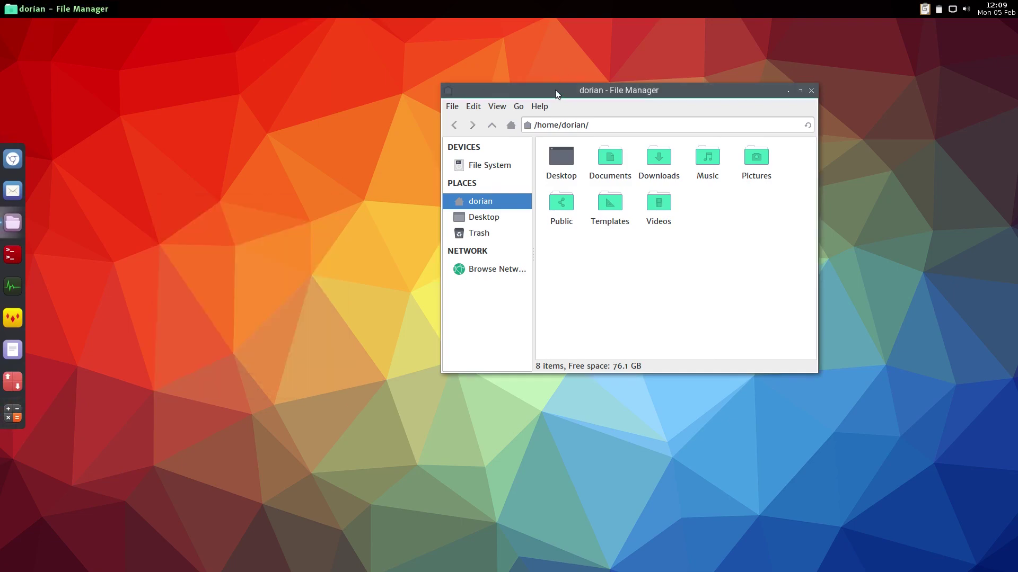
double_click(553, 90)
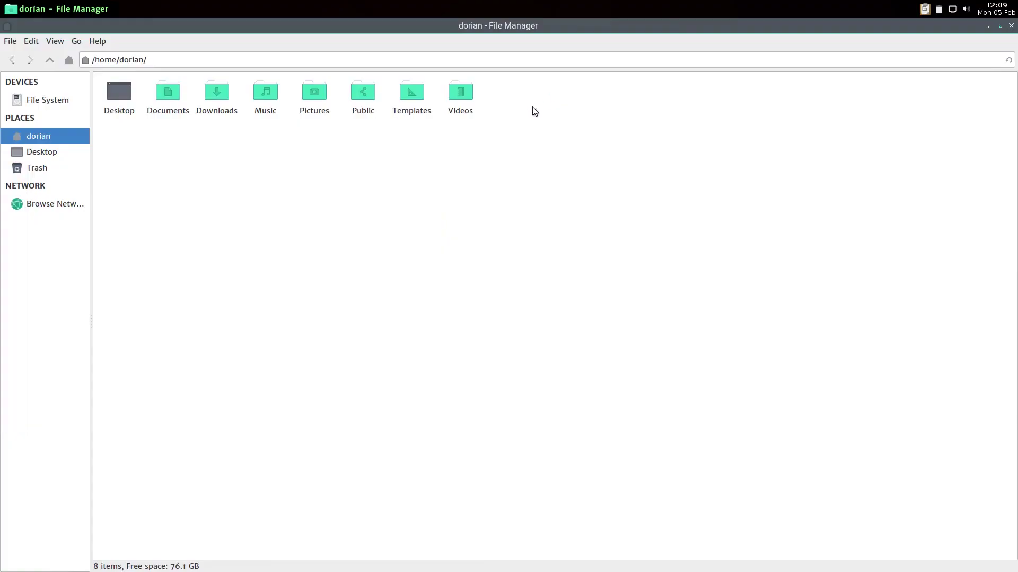
Restore the file manager's size, launch Mousepad and Geany from the dock, then close Mousepad
key("alt+F10")
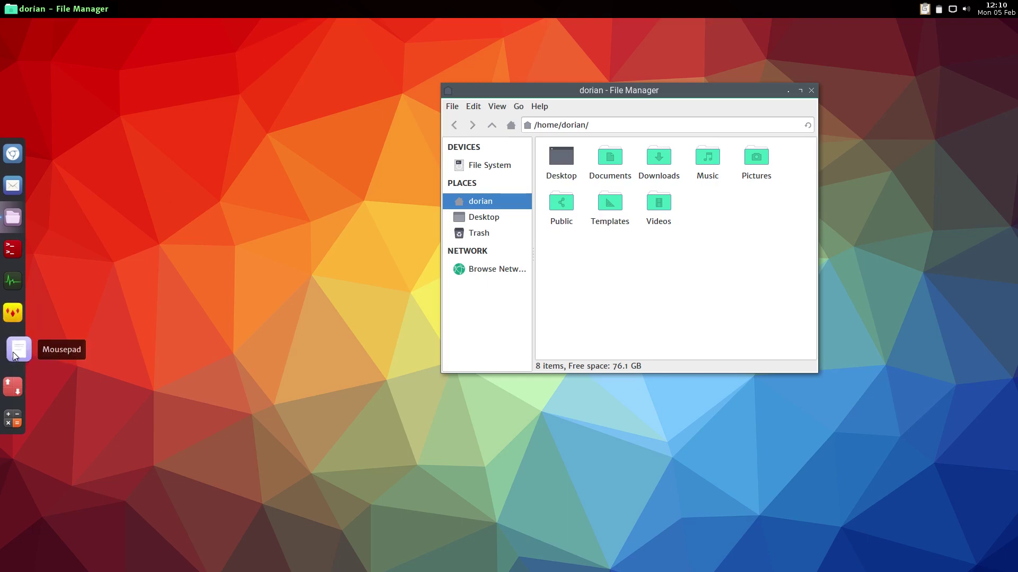
left_click(11, 352)
left_click(13, 318)
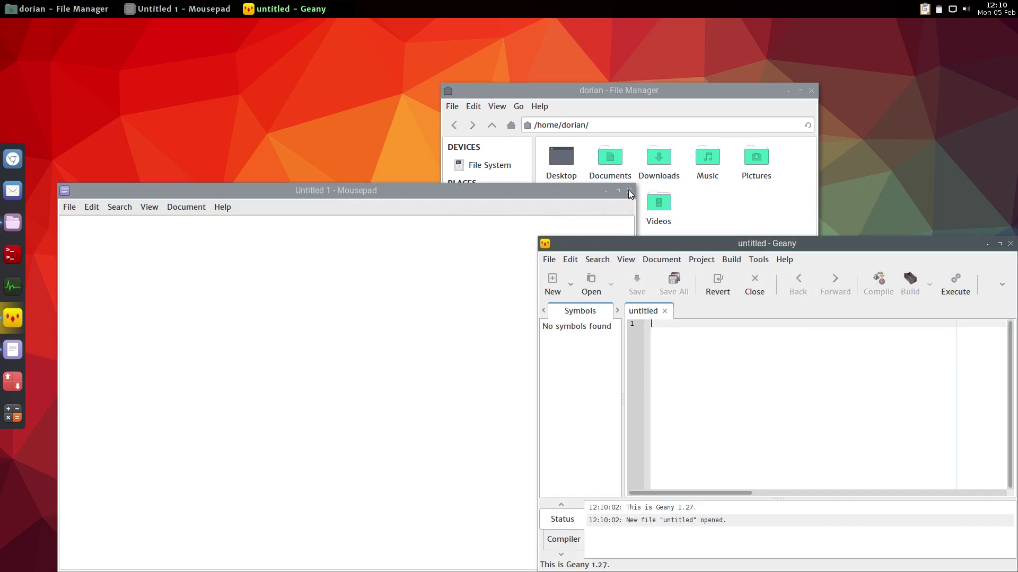
left_click(622, 188)
left_click(628, 191)
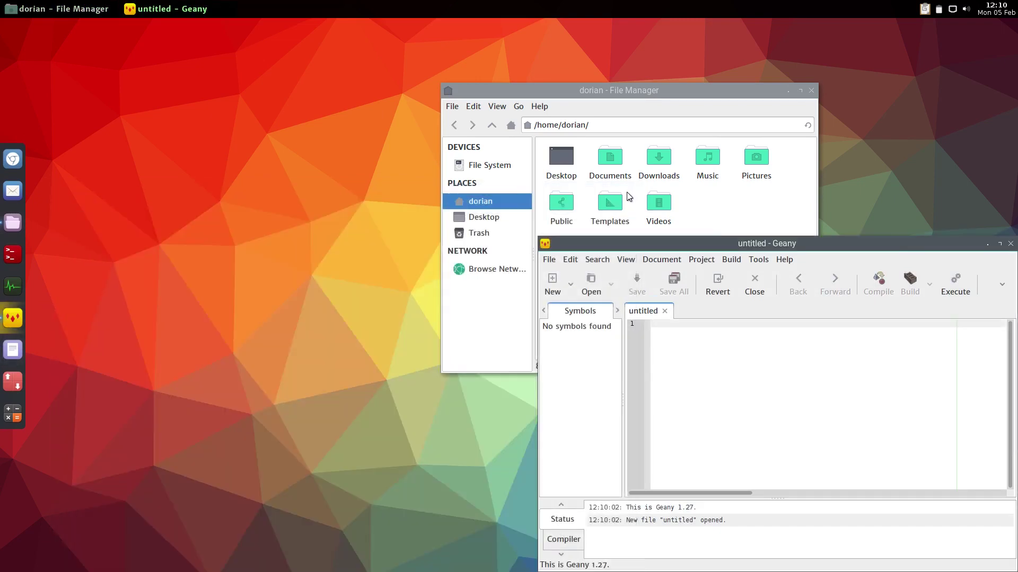
Bring up the Scion desktop menu and its submenu
right_click(200, 113)
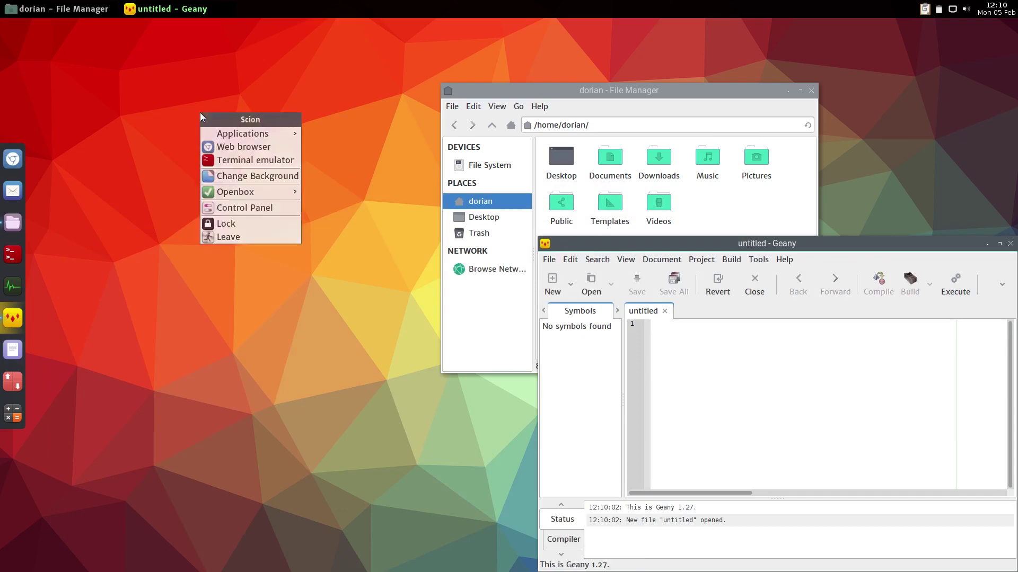
mouse_move(265, 130)
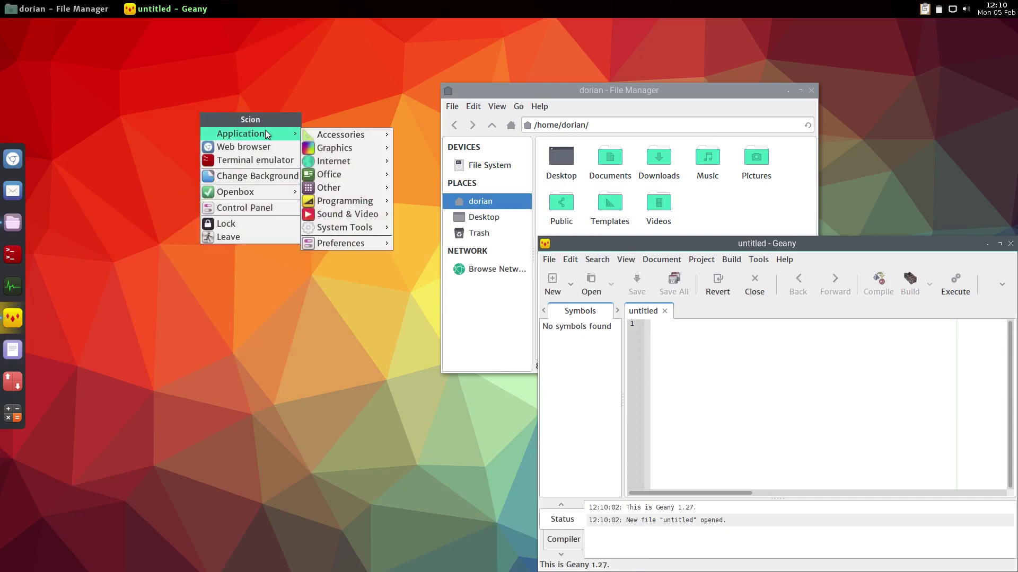
mouse_move(334, 180)
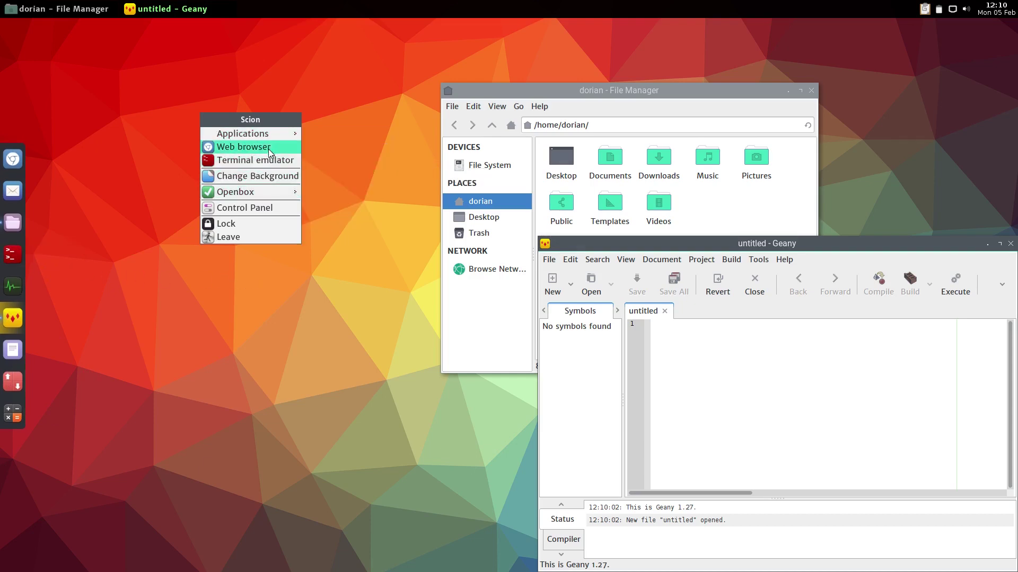
Open the Nitrogen wallpaper changer and close the file manager and Geany windows
left_click(260, 182)
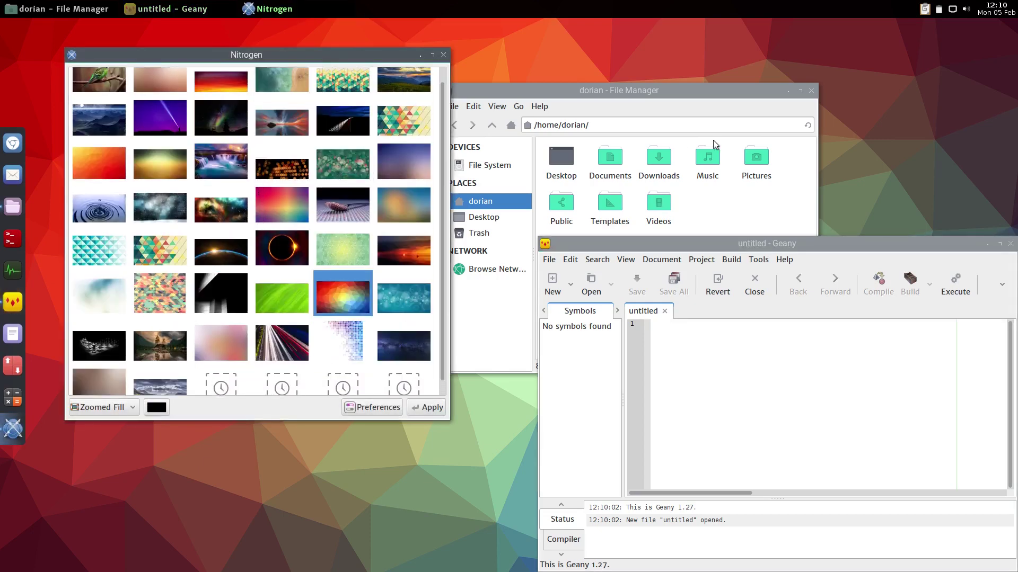
left_click(811, 91)
left_click(1010, 243)
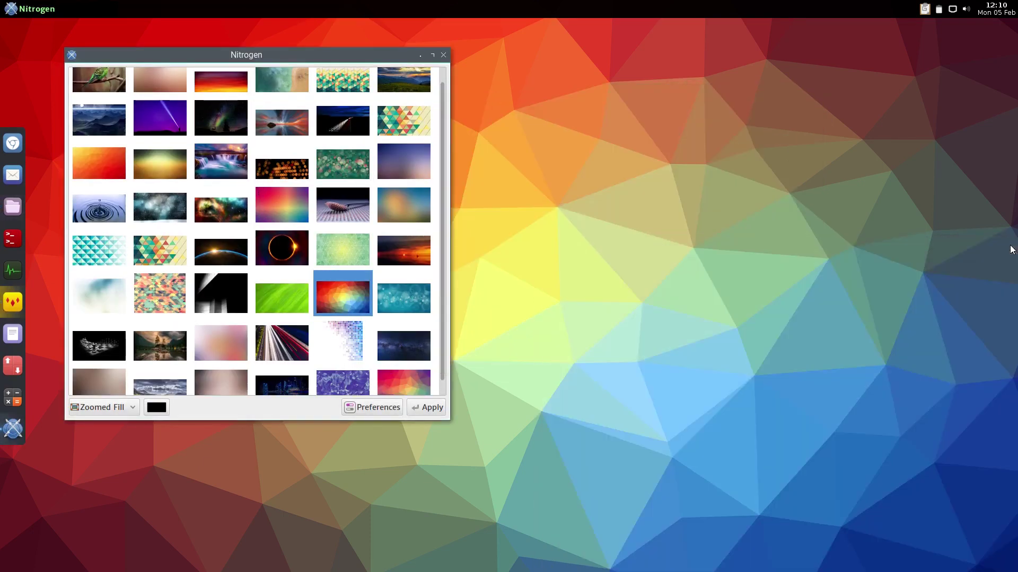
Try sunset sailboat, starry sky and sunset wallpapers, settle on teal bubbles, and close Nitrogen
left_click(398, 255)
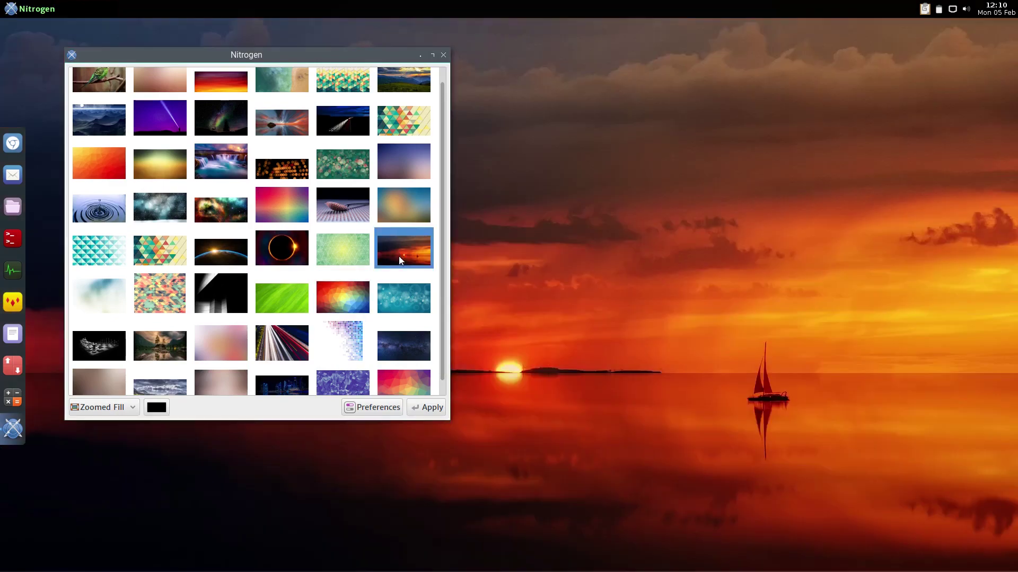
left_click(399, 289)
scroll(395, 318, "down", 1)
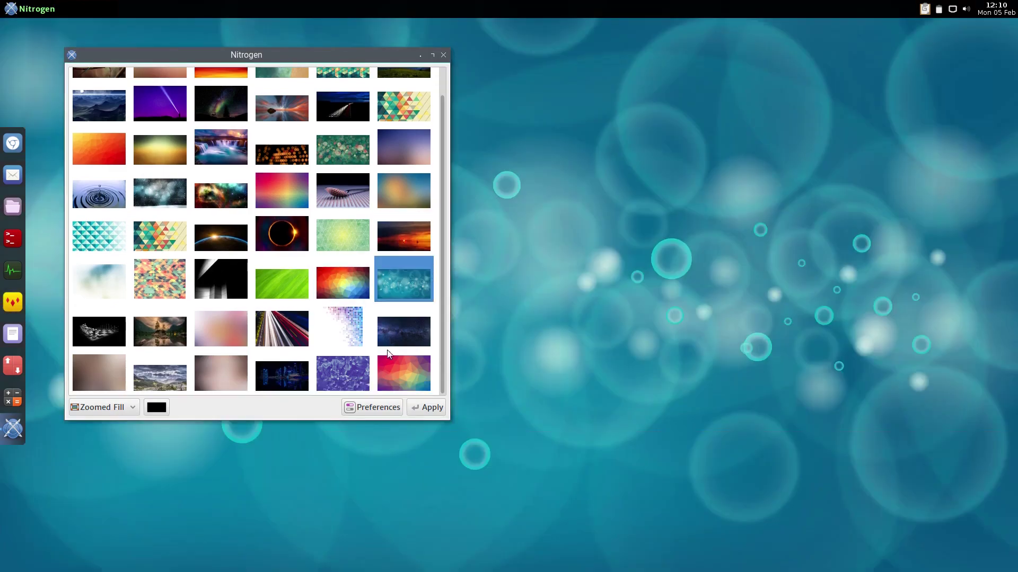
left_click(389, 333)
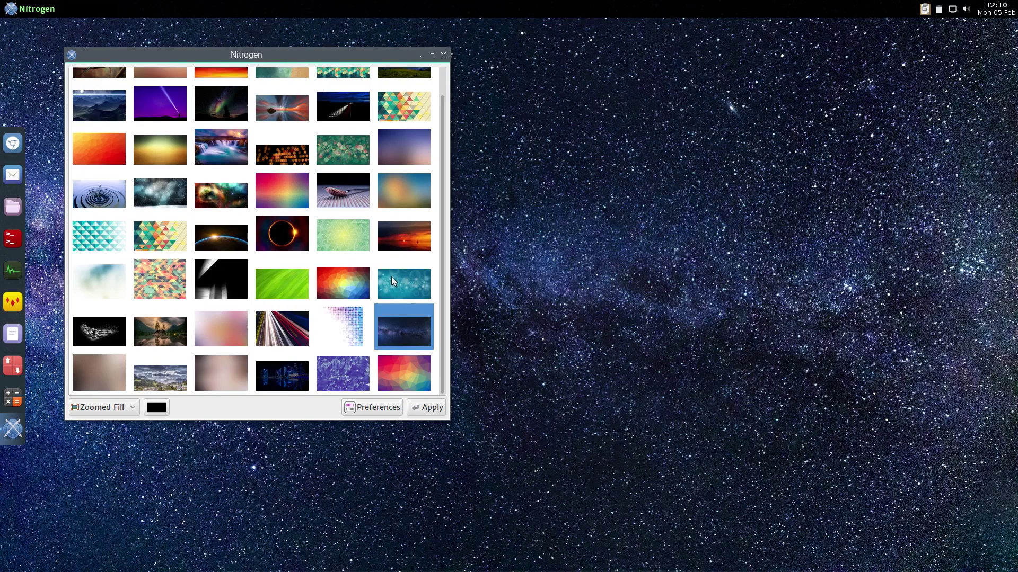
left_click(401, 237)
left_click(395, 289)
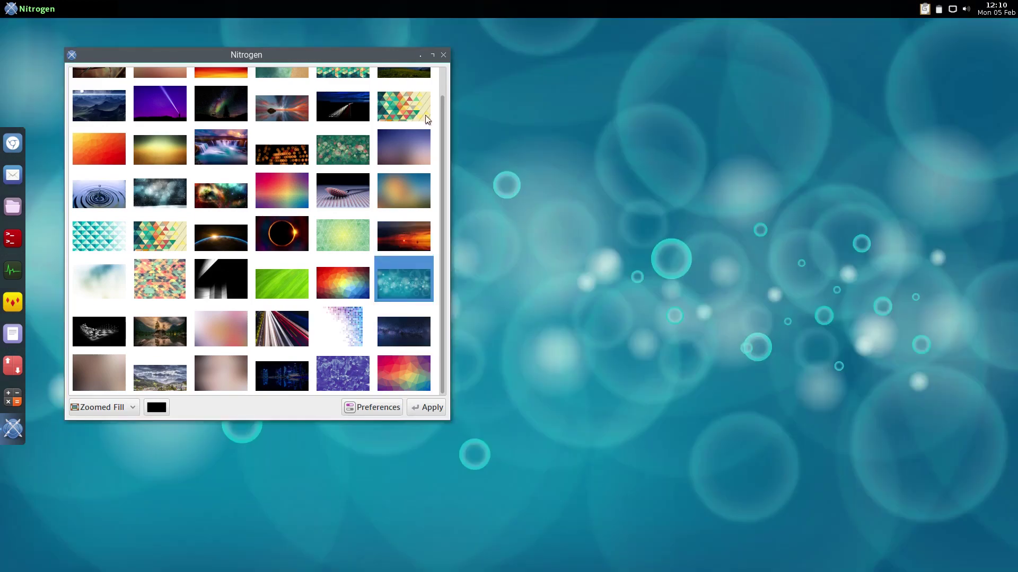
scroll(419, 138, "up", 2)
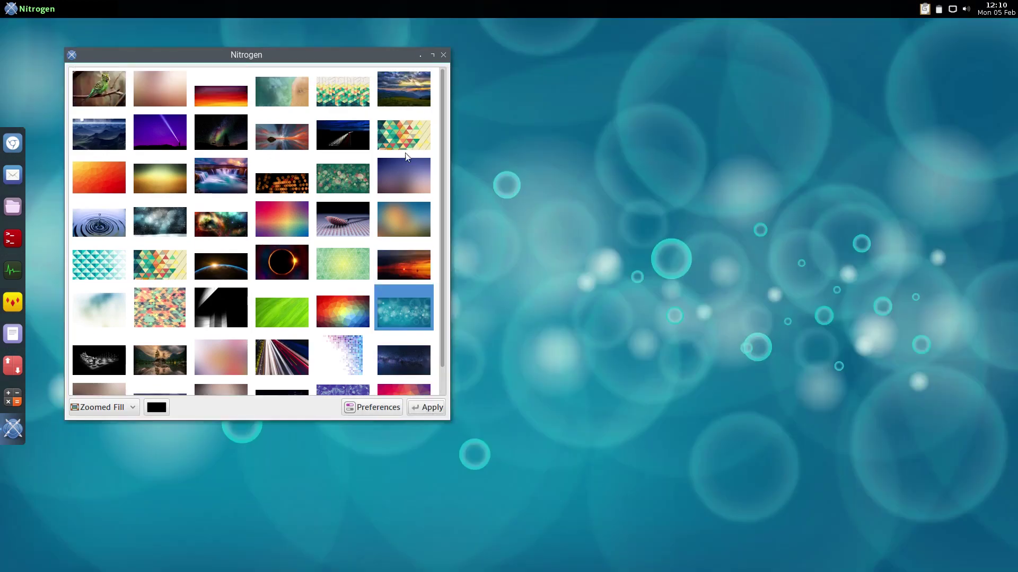
left_click(443, 55)
Open Greeter Settings from the Scion Control Panel and authenticate
right_click(454, 78)
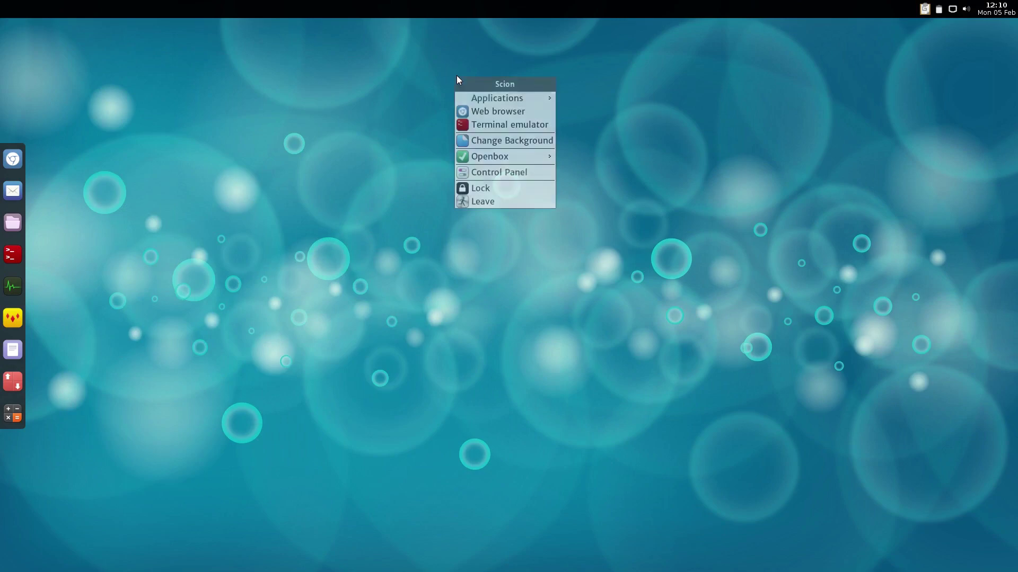
left_click(488, 172)
left_click(441, 285)
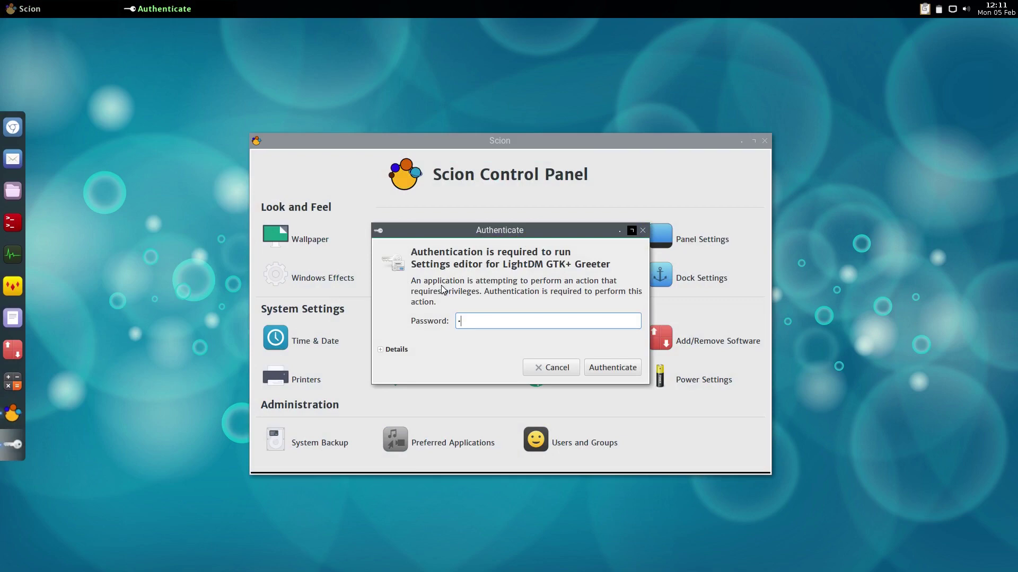
key("Return")
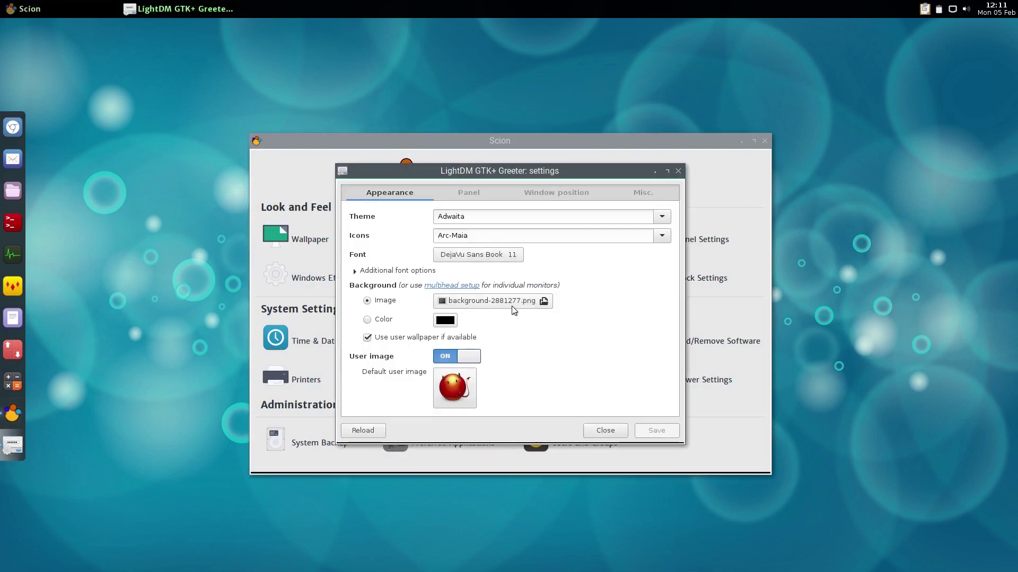
Browse greeter background images, selecting Free-Blurry-Abstract-Background-Wallpapers.jpg, and move the chooser aside
left_click(513, 308)
scroll(429, 308, "down", 4)
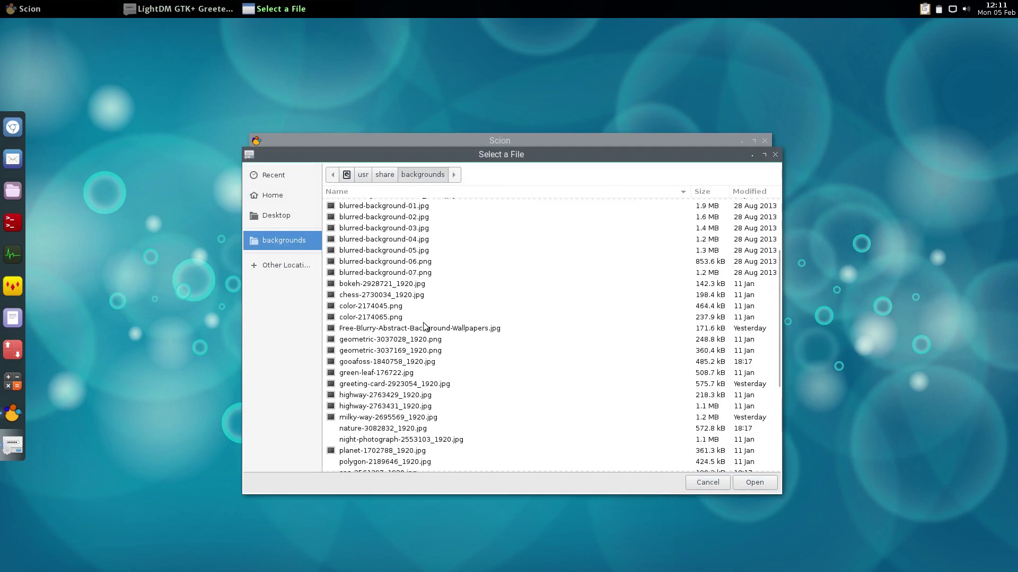
left_click(395, 323)
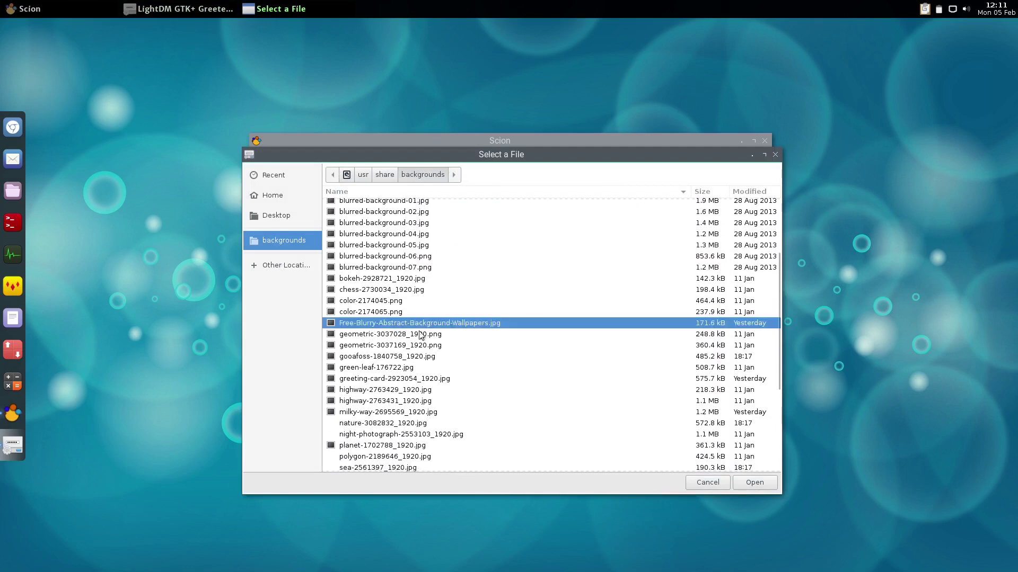
scroll(382, 355, "down", 4)
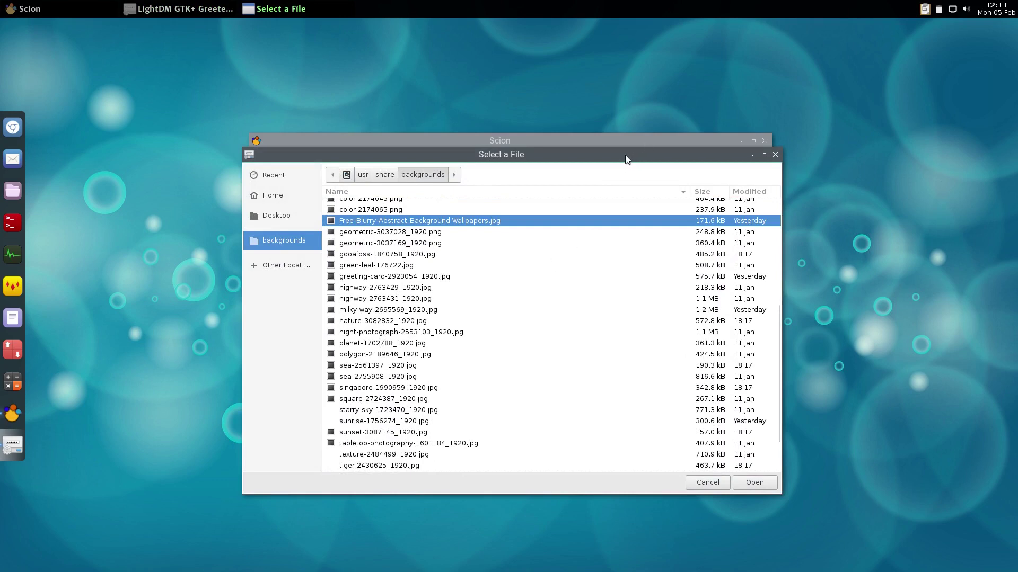
left_click_drag(625, 154, 759, 184)
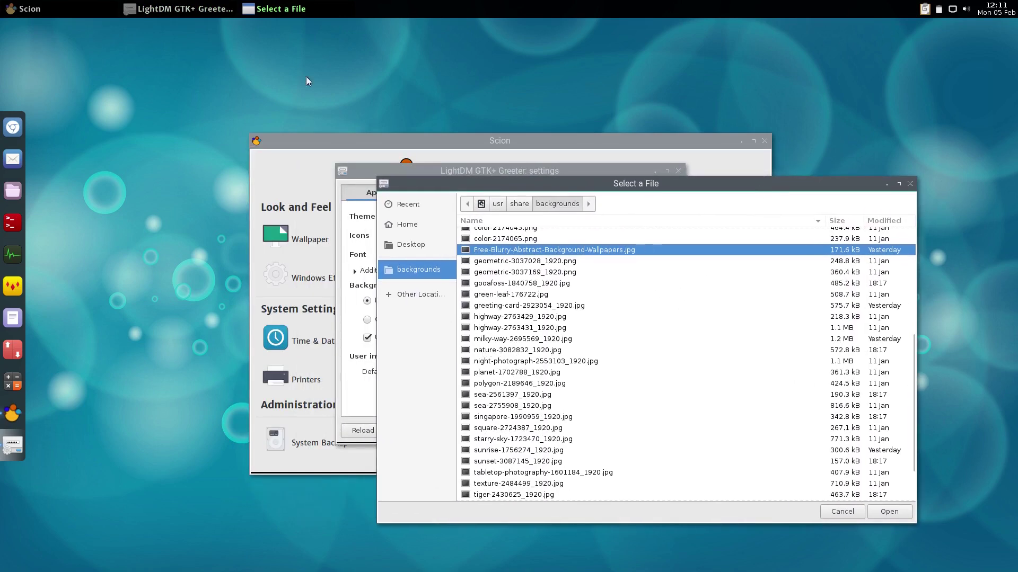
Compare images in Nitrogen, pick gooafoss-1840758_1920.jpg, then cancel the greeter background change and close Nitrogen
right_click(150, 43)
left_click(191, 111)
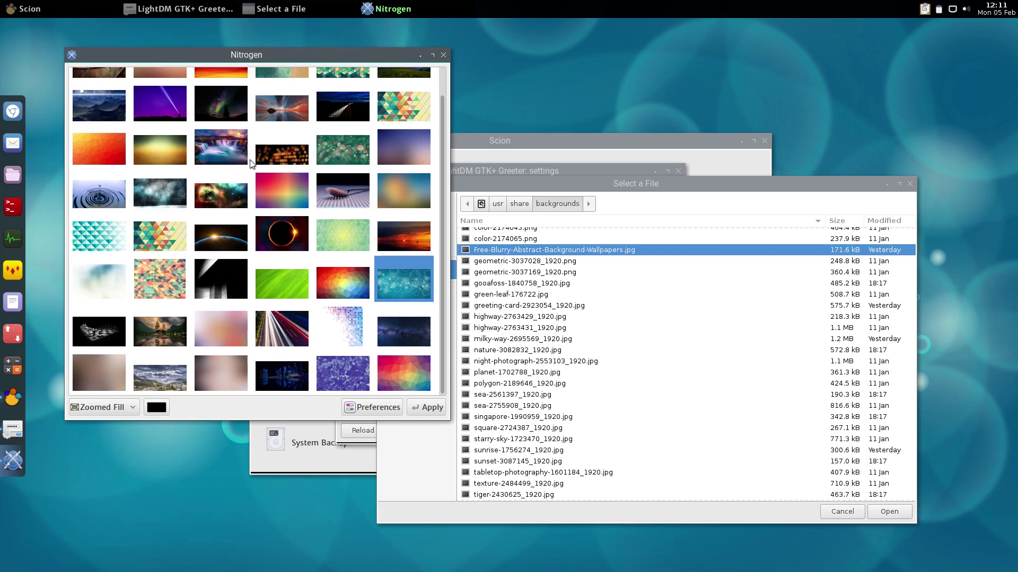
left_click(517, 286)
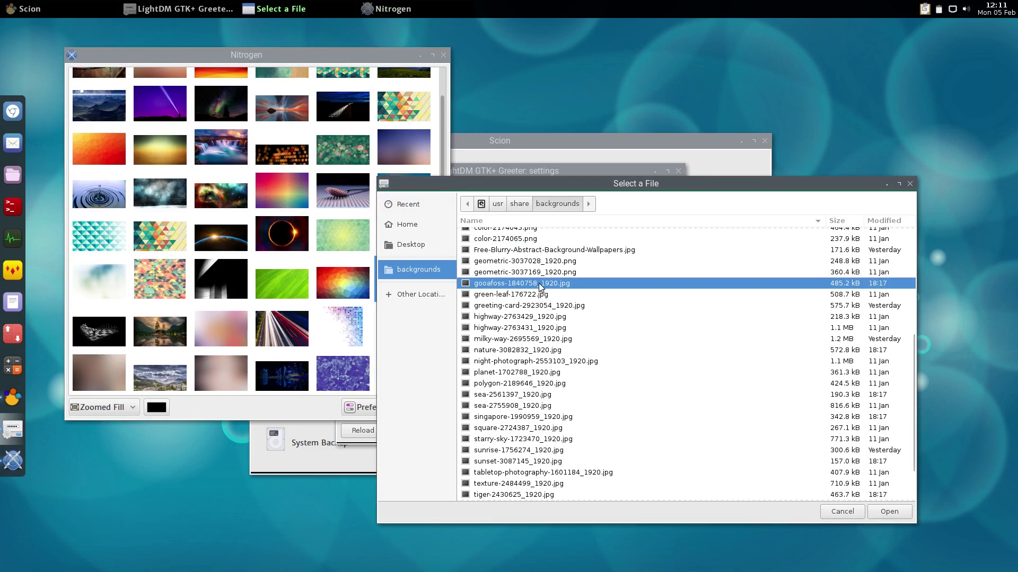
left_click(909, 183)
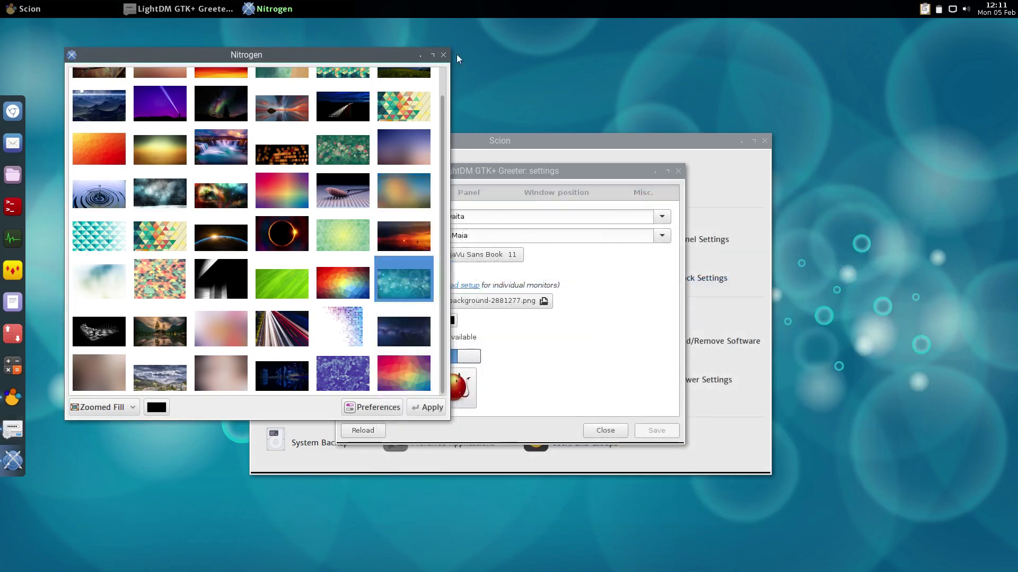
left_click(443, 54)
Discard the greeter settings, then apply the Mercury window border theme in Customize Look and Feel
left_click(677, 171)
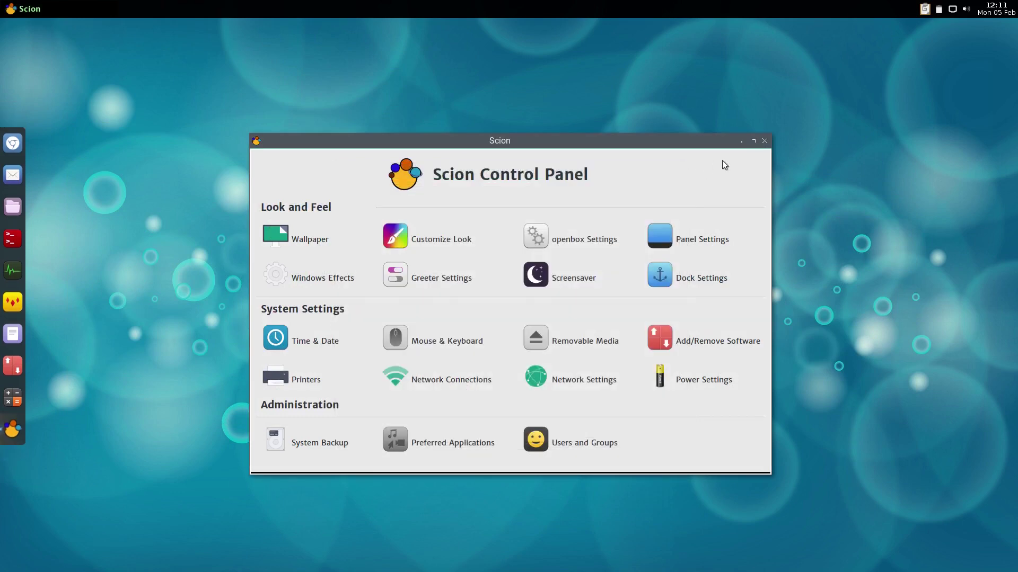
left_click(427, 233)
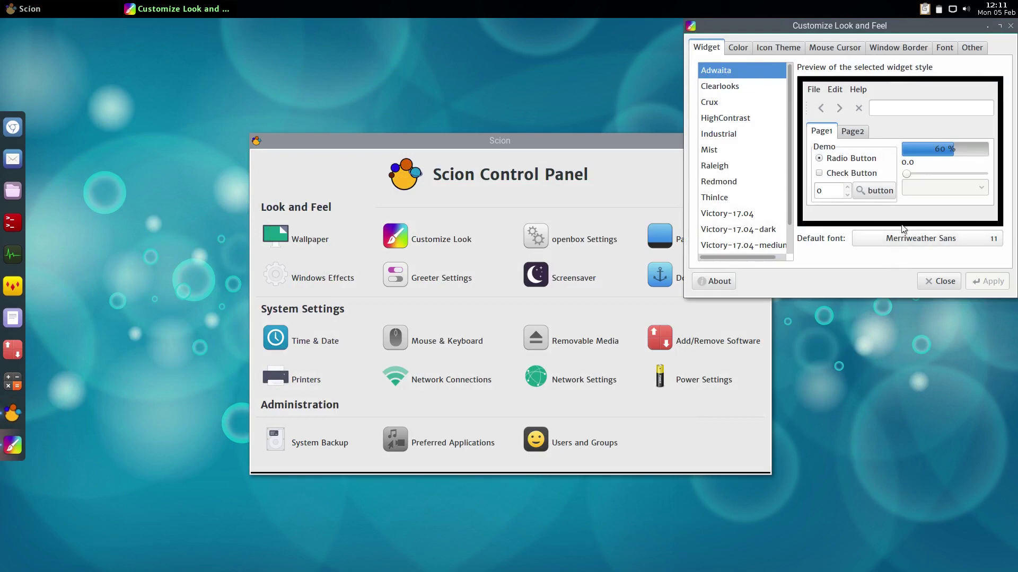
left_click_drag(842, 34, 769, 73)
left_click(822, 87)
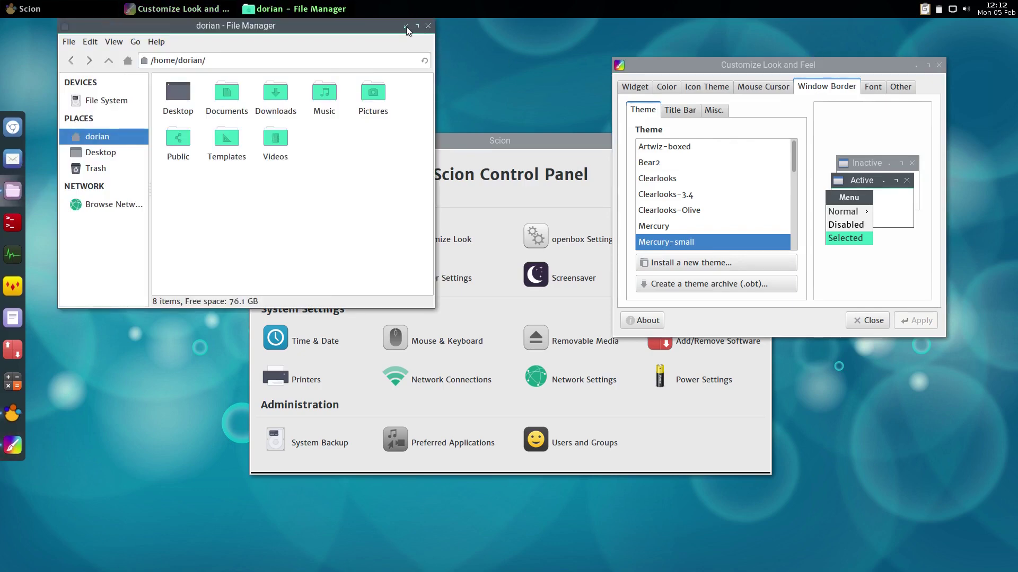
left_click(661, 230)
left_click(922, 320)
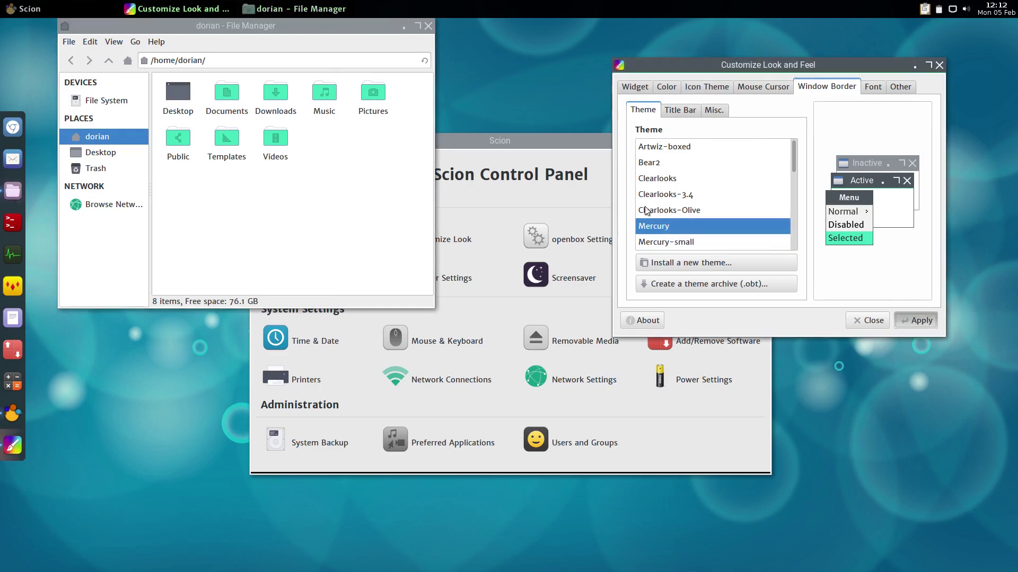
Apply the Mercury-small window border, then preview Bear2 and Mercury
left_click_drag(350, 34, 361, 135)
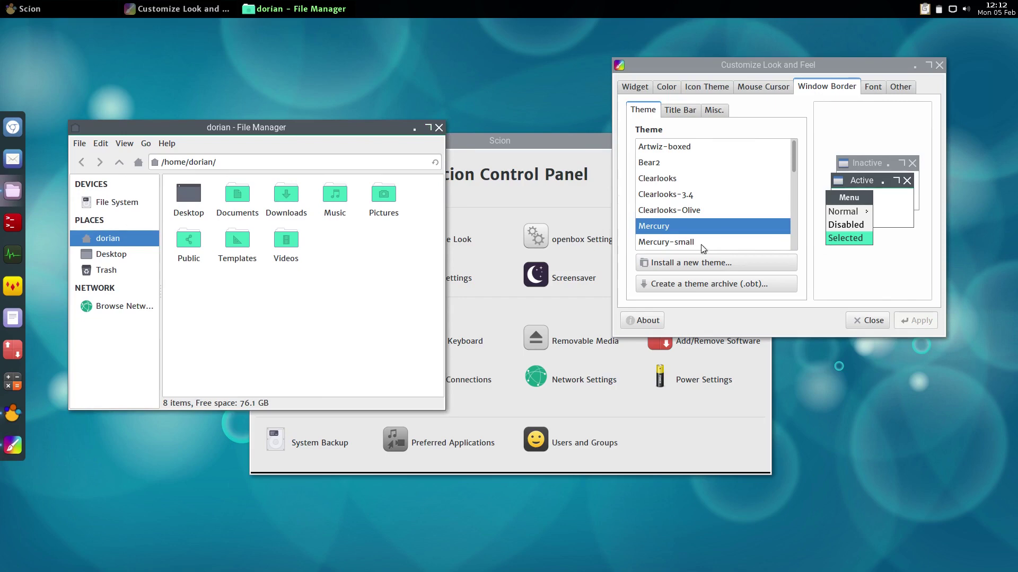
left_click(666, 242)
left_click(915, 323)
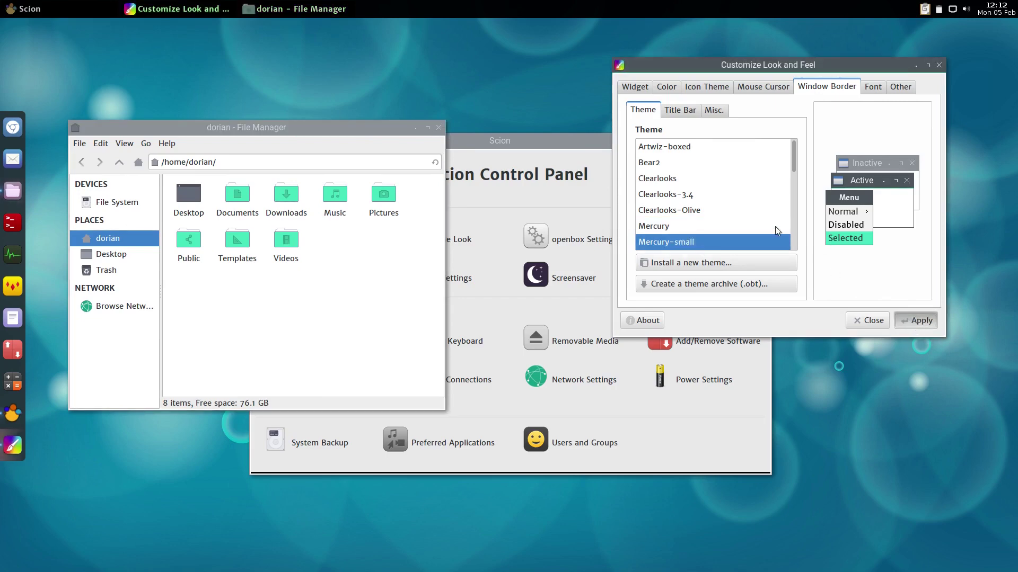
left_click(696, 163)
left_click(671, 227)
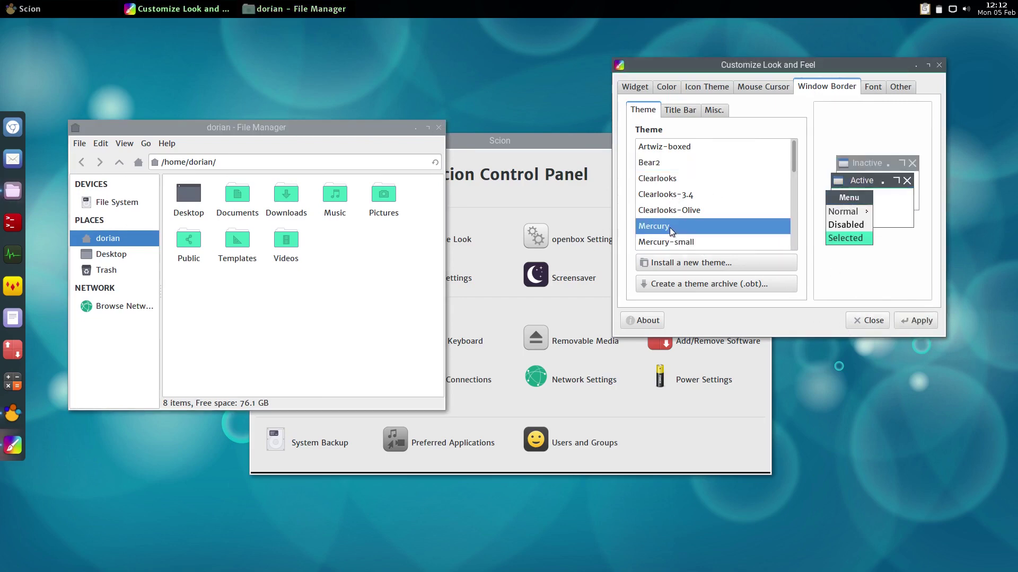
Preview the Moka icon theme, keep Arc-Maia, and close the customizer
left_click(712, 94)
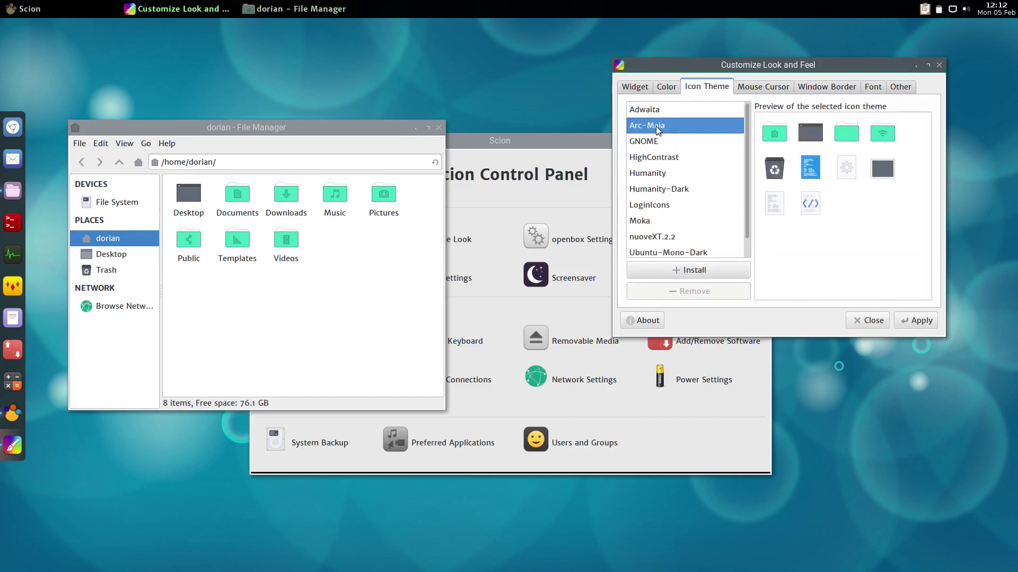
left_click(644, 229)
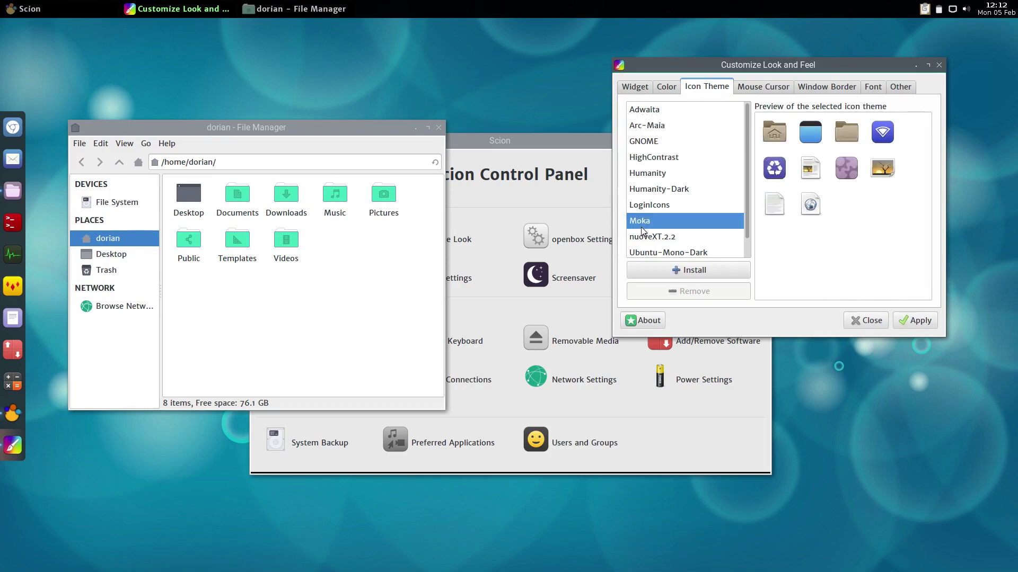
left_click(648, 128)
left_click(852, 319)
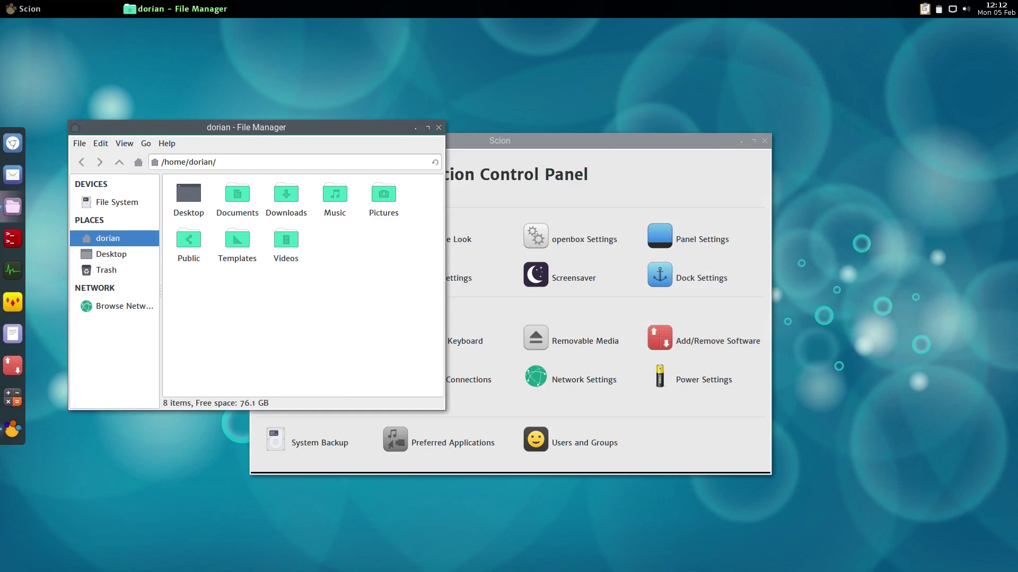
Close the file manager, then open and close Screensaver and Mouse & Keyboard preferences unchanged
left_click(438, 127)
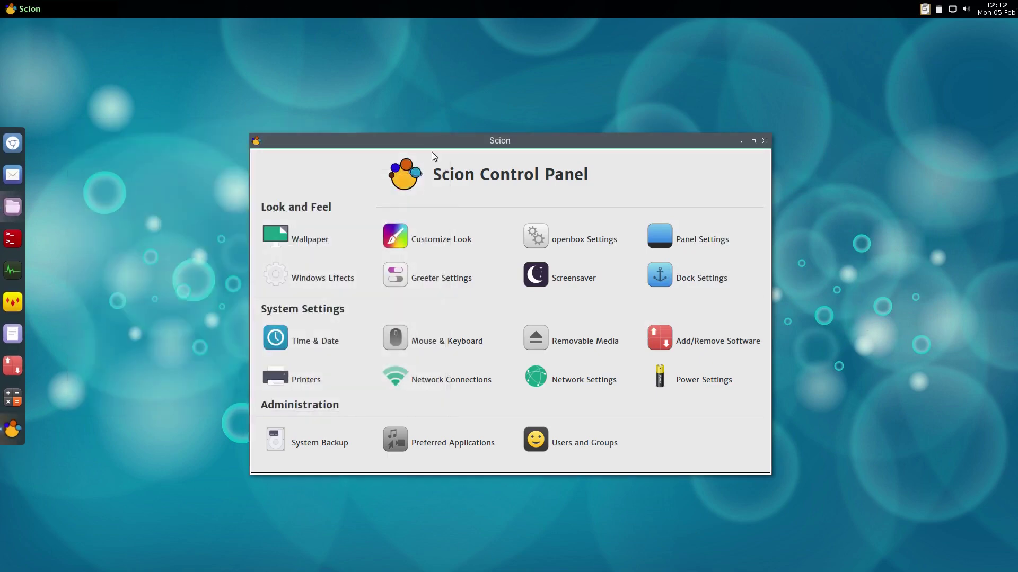
left_click(563, 279)
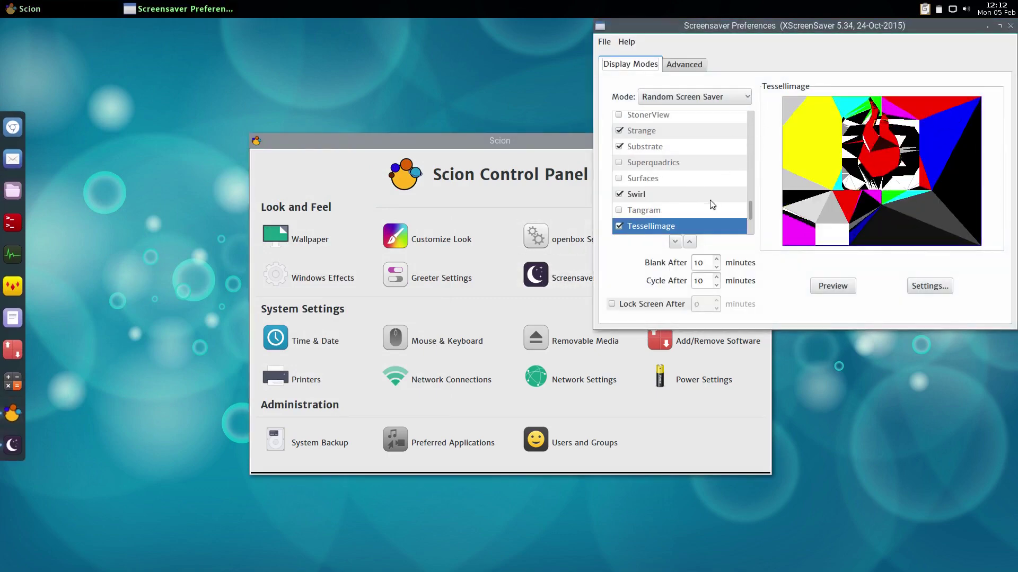
scroll(704, 205, "up", 3)
left_click(1010, 26)
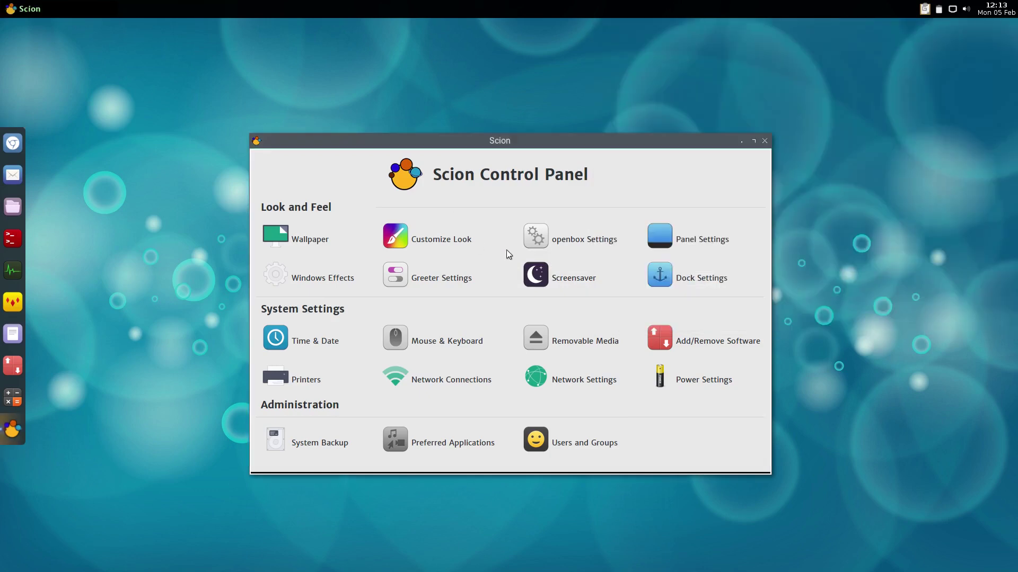
left_click(427, 341)
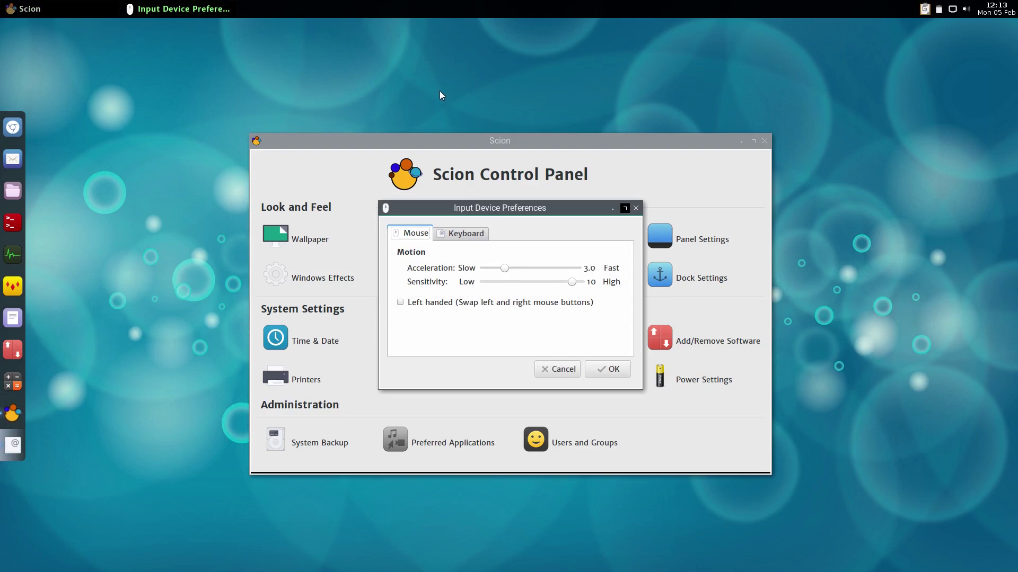
left_click(636, 207)
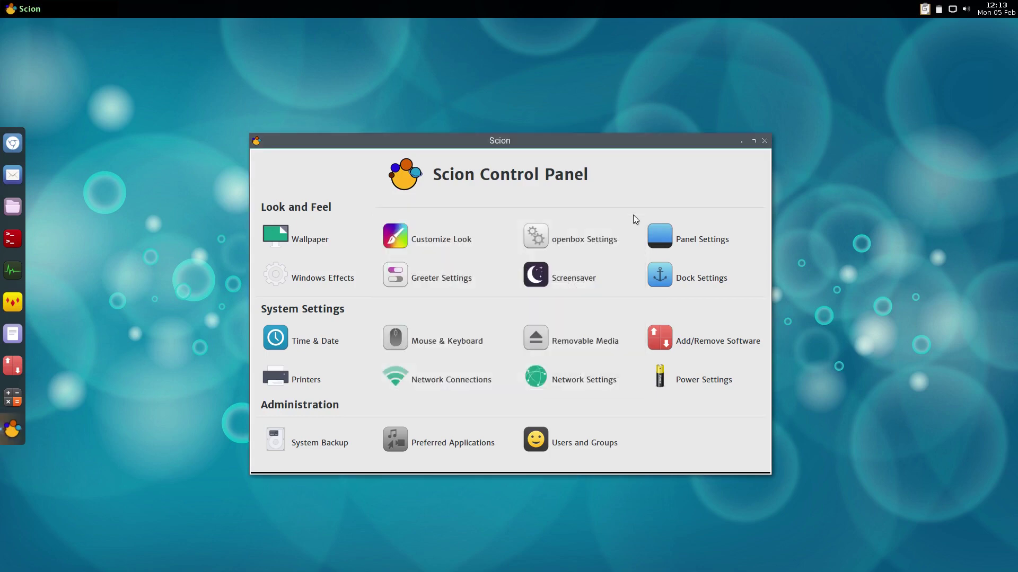
View the network tray menu, dismiss it, and close the Scion Control Panel
left_click(952, 10)
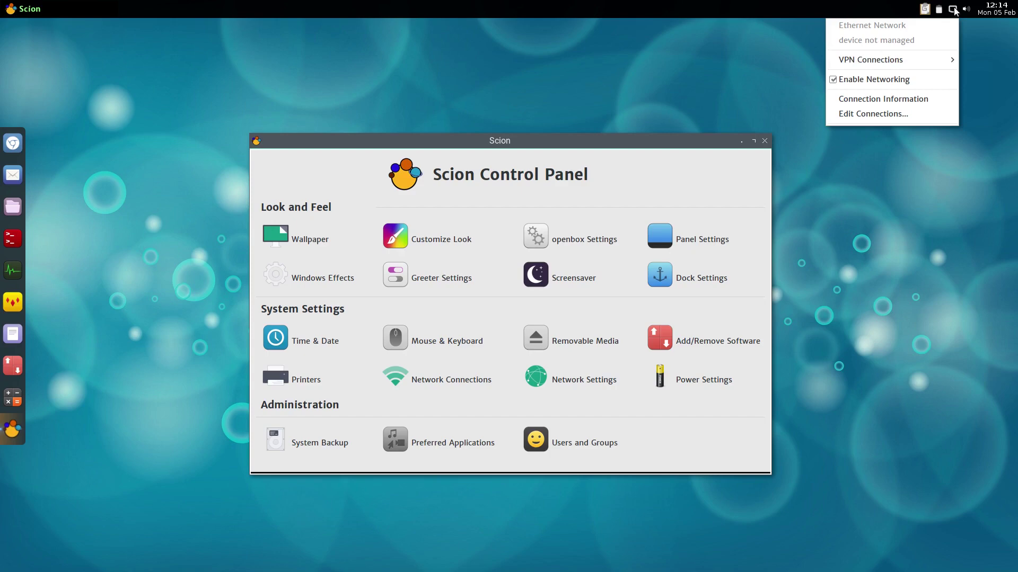
left_click(764, 141)
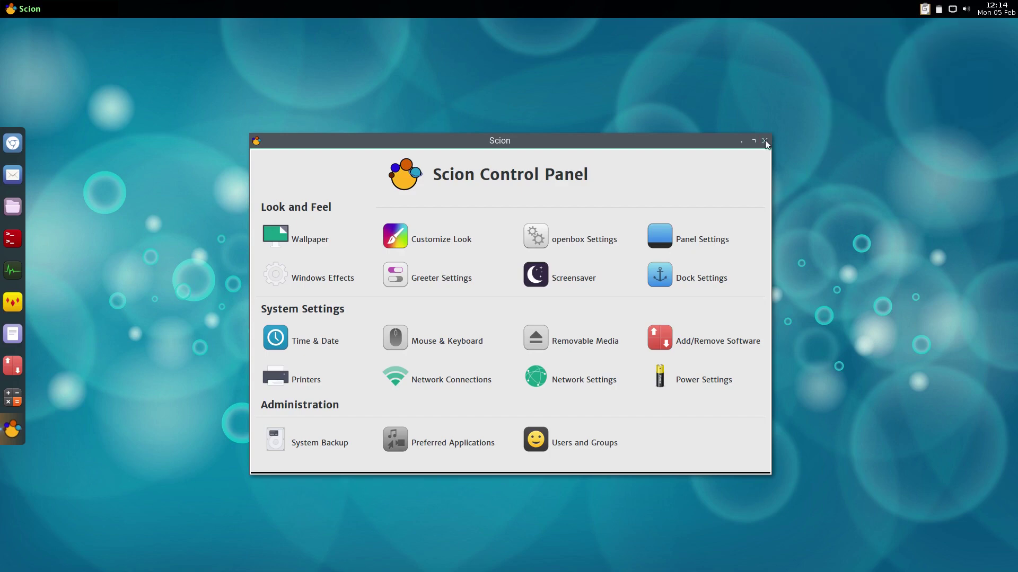
left_click(764, 141)
Run uname -a in an enlarged Terminator window to confirm kernel 4.4.0-112-generic x86_64, then close it
left_click(9, 262)
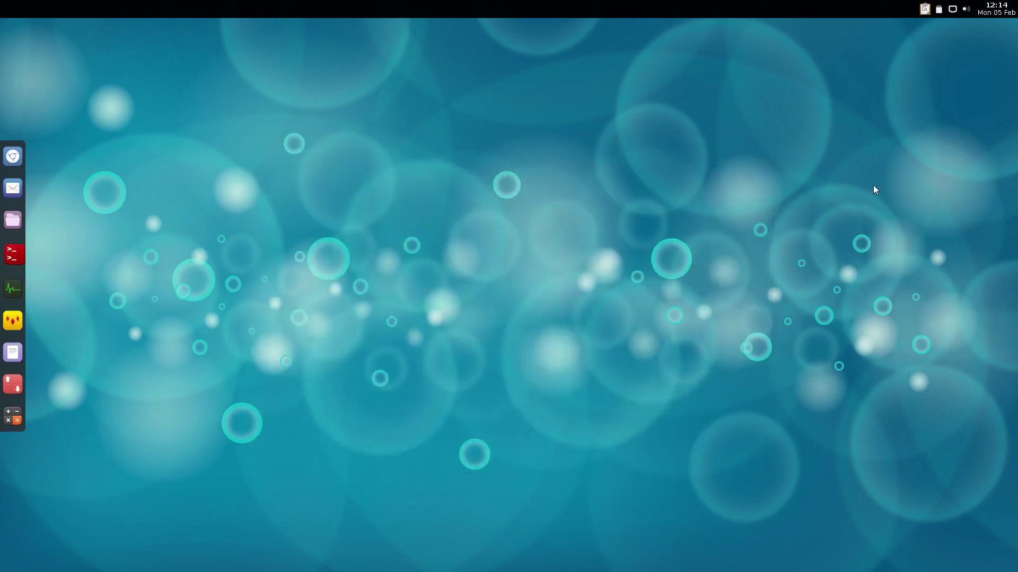
key("ctrl+plus")
key("ctrl+plus")
key("ctrl+plus")
key("ctrl+plus")
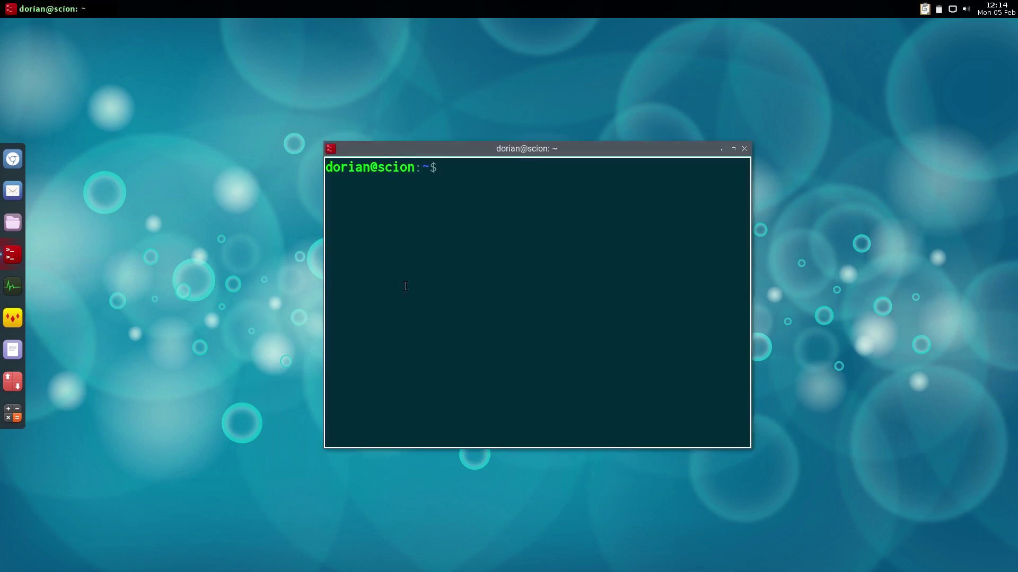
type("uname -a")
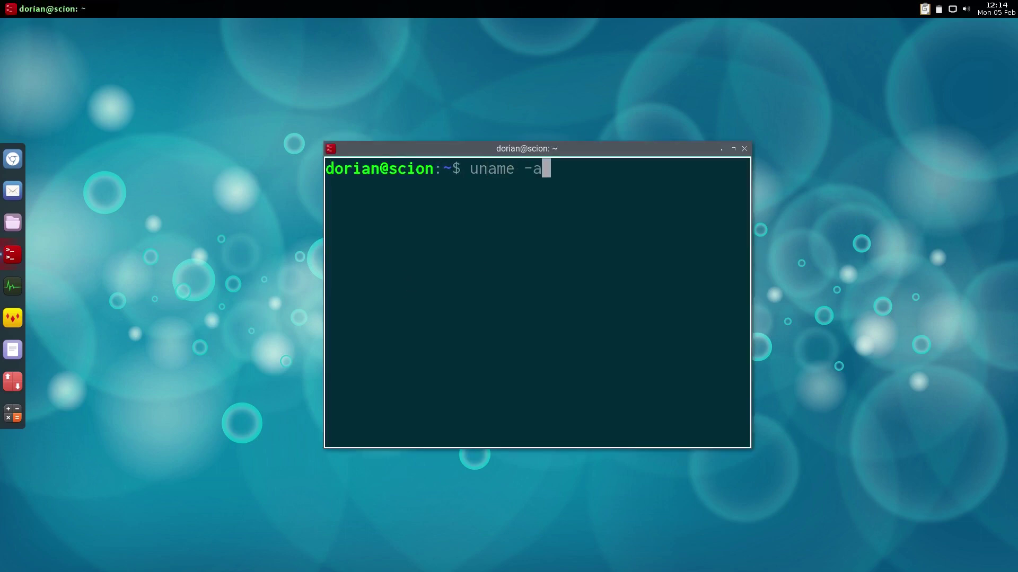
key("Return")
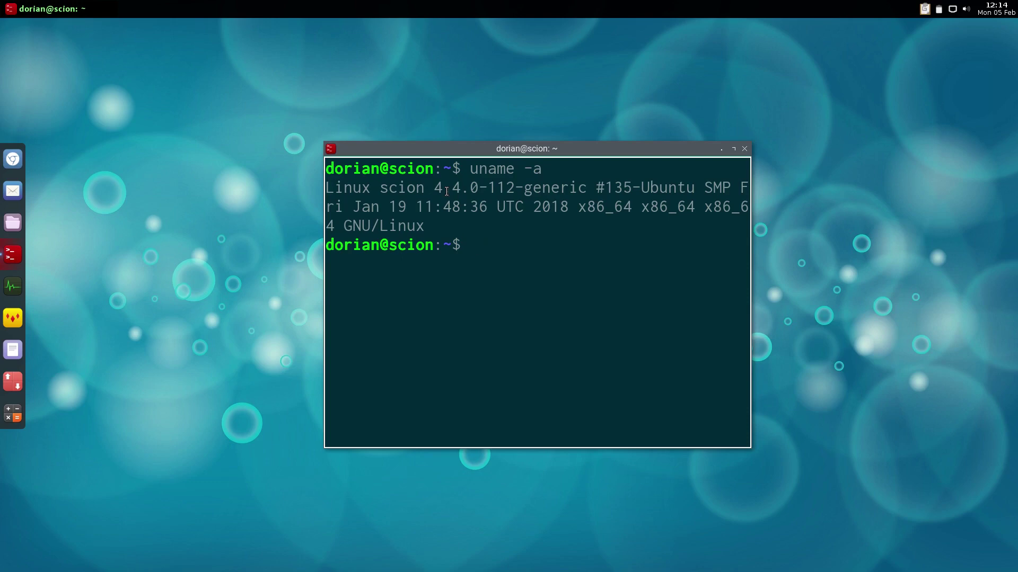
key("ctrl+minus")
key("ctrl+minus")
key("ctrl+minus")
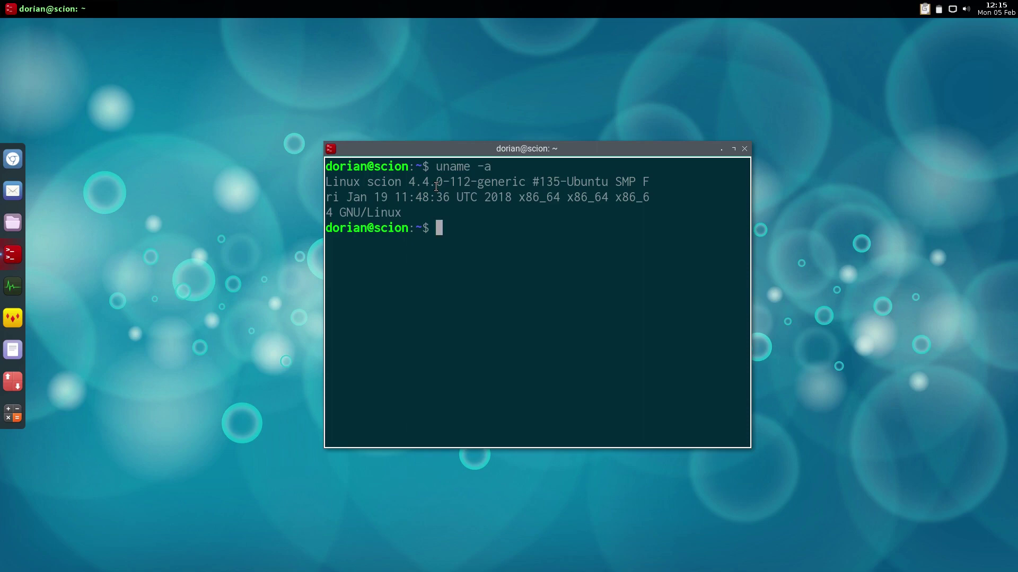
left_click(745, 148)
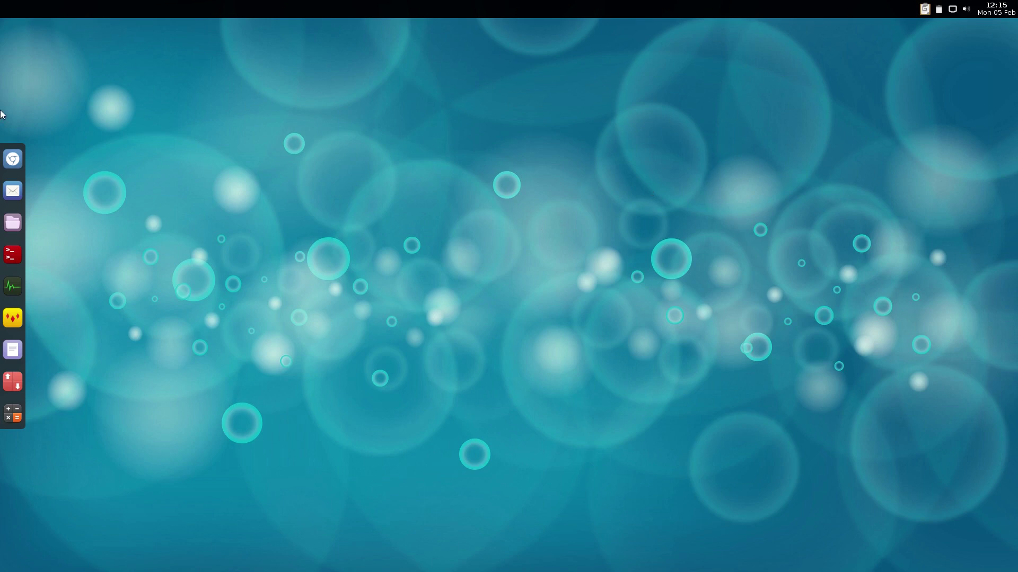
Shut down the Scion guest via the desktop menu's Leave option
right_click(273, 136)
left_click(323, 260)
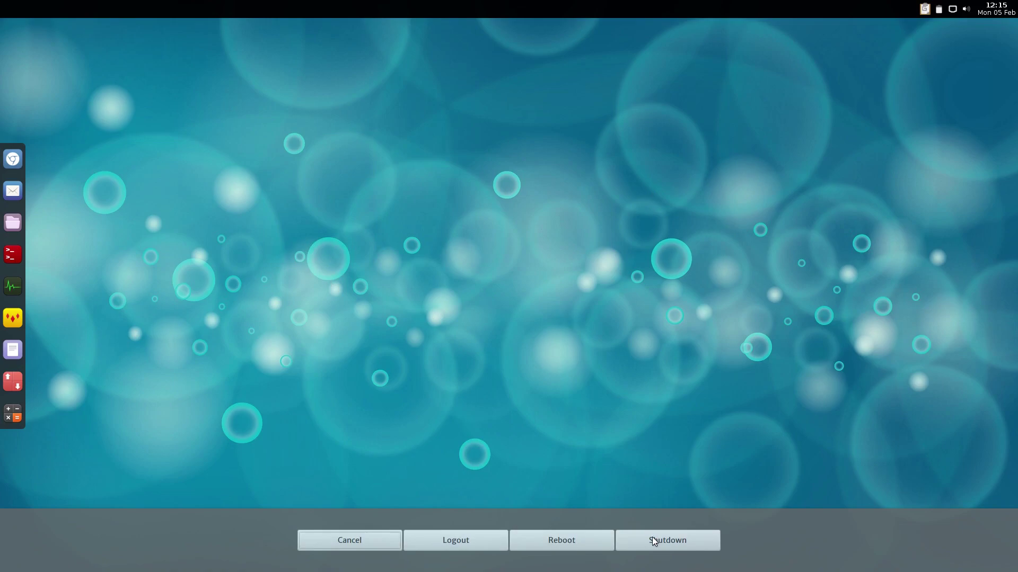
left_click(652, 541)
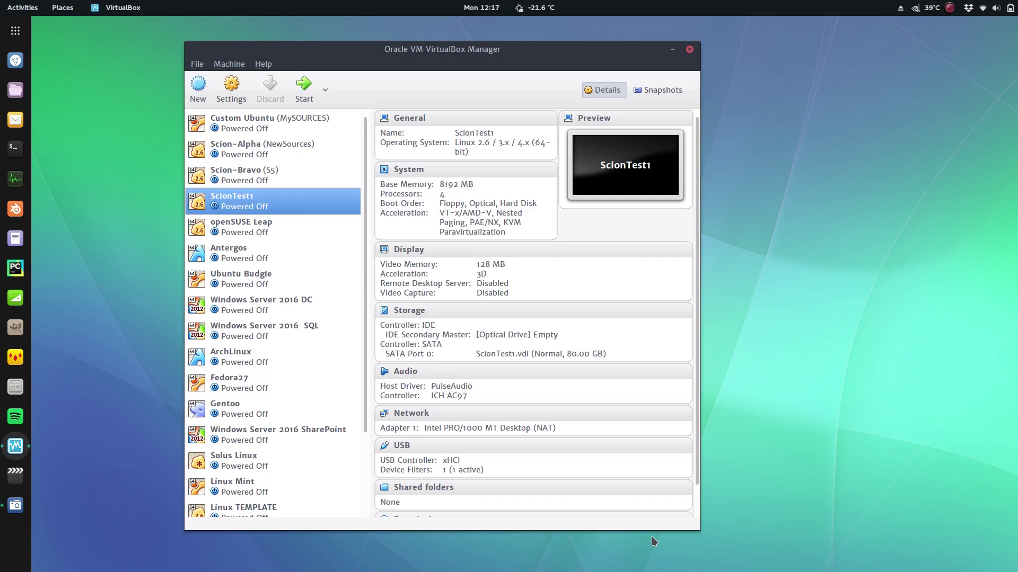
Close the Oracle VM VirtualBox Manager window
left_click(688, 49)
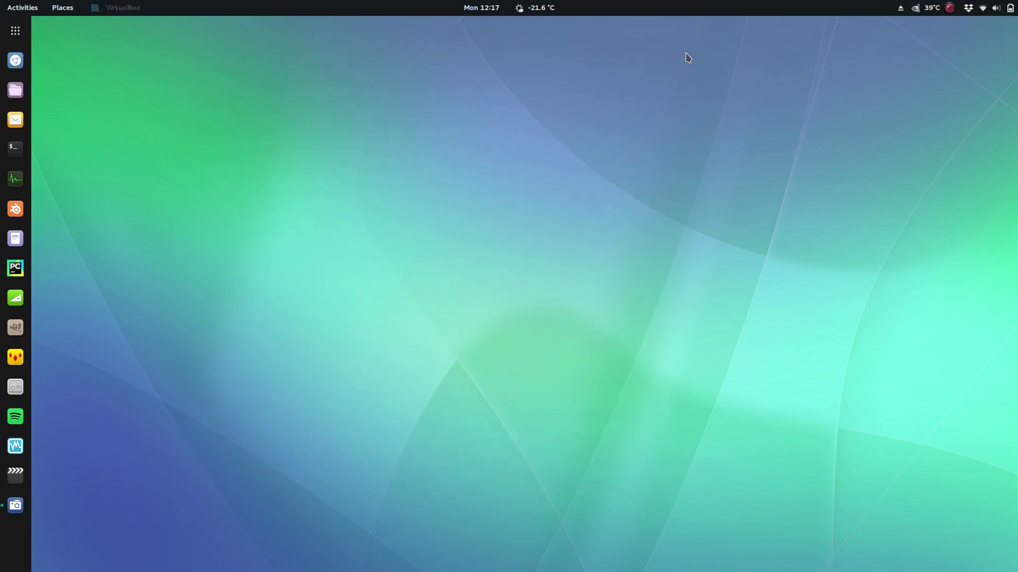